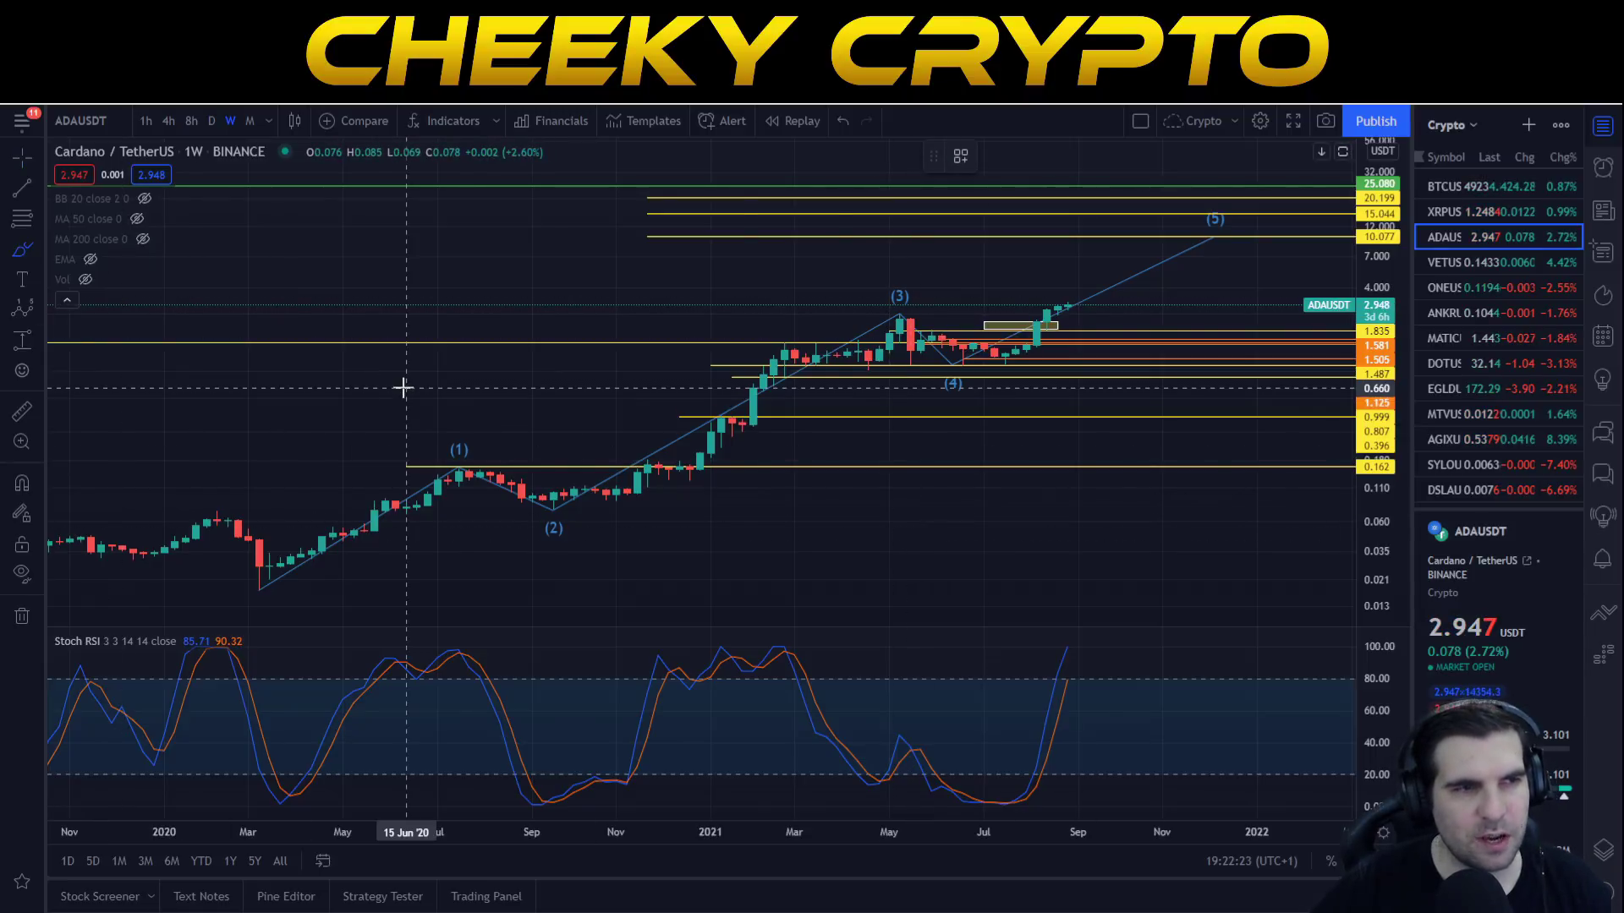
Brush a freehand rising wave path from early 2020 to loops around the 10.077 level, twice, deleting each sketch
{"action": "mouse_move", "coordinate": [207, 558]}
{"action": "left_mouse_down"}
{"action": "mouse_move", "coordinate": [484, 405]}
{"action": "mouse_move", "coordinate": [654, 353]}
{"action": "left_mouse_up"}
{"action": "mouse_move", "coordinate": [706, 302]}
{"action": "left_mouse_down"}
{"action": "mouse_move", "coordinate": [1175, 254]}
{"action": "mouse_move", "coordinate": [1073, 235]}
{"action": "left_mouse_up"}
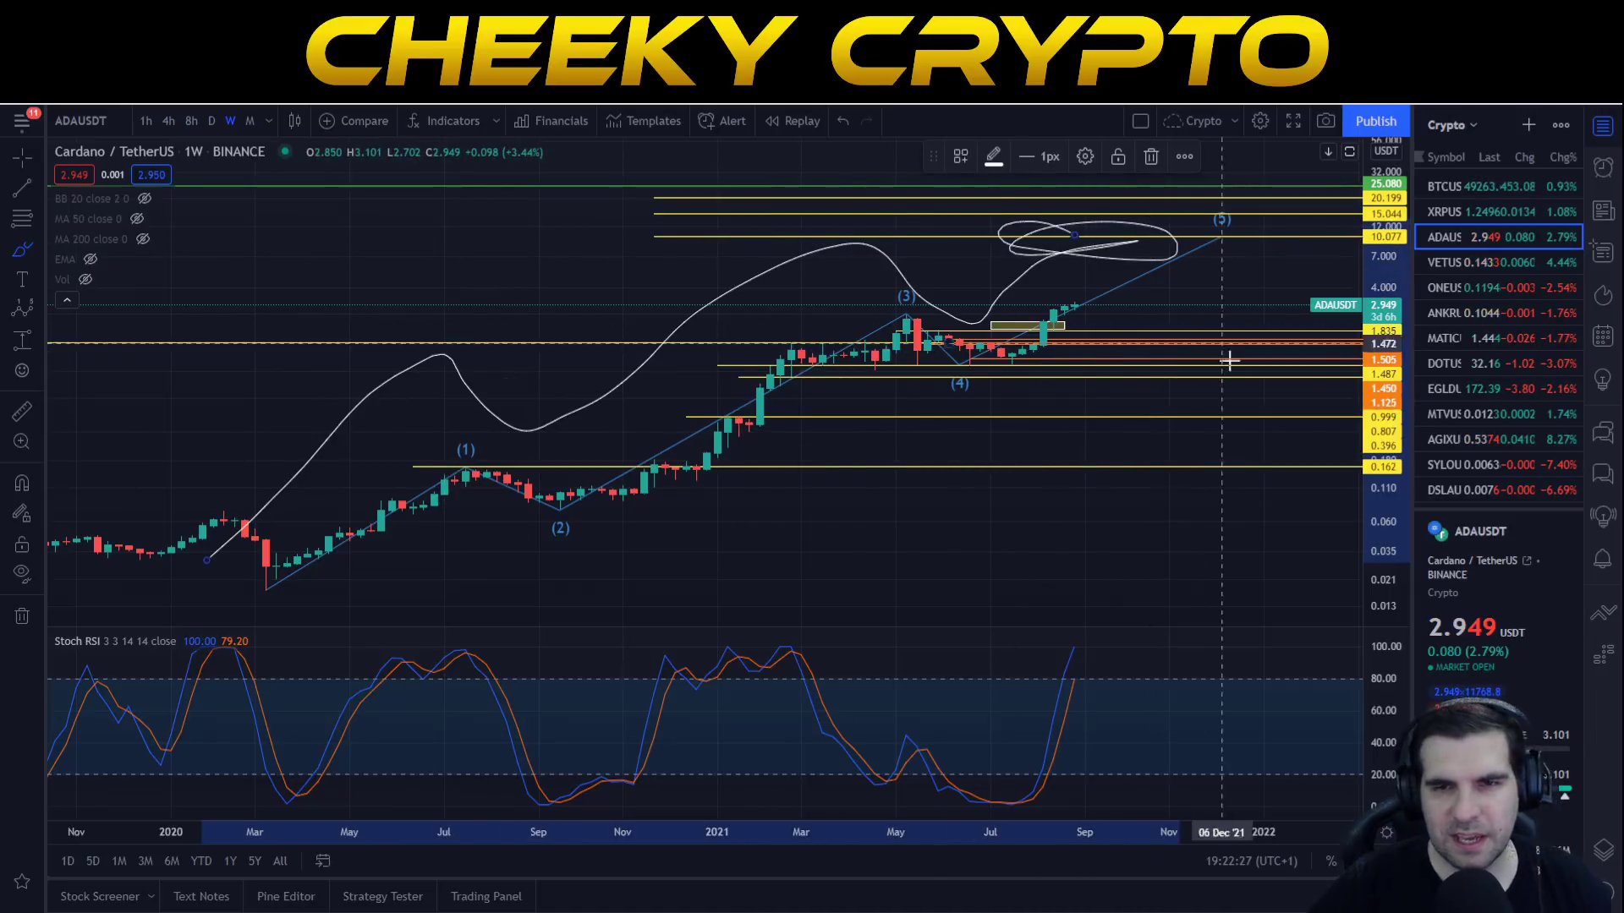
{"action": "key", "text": "Delete"}
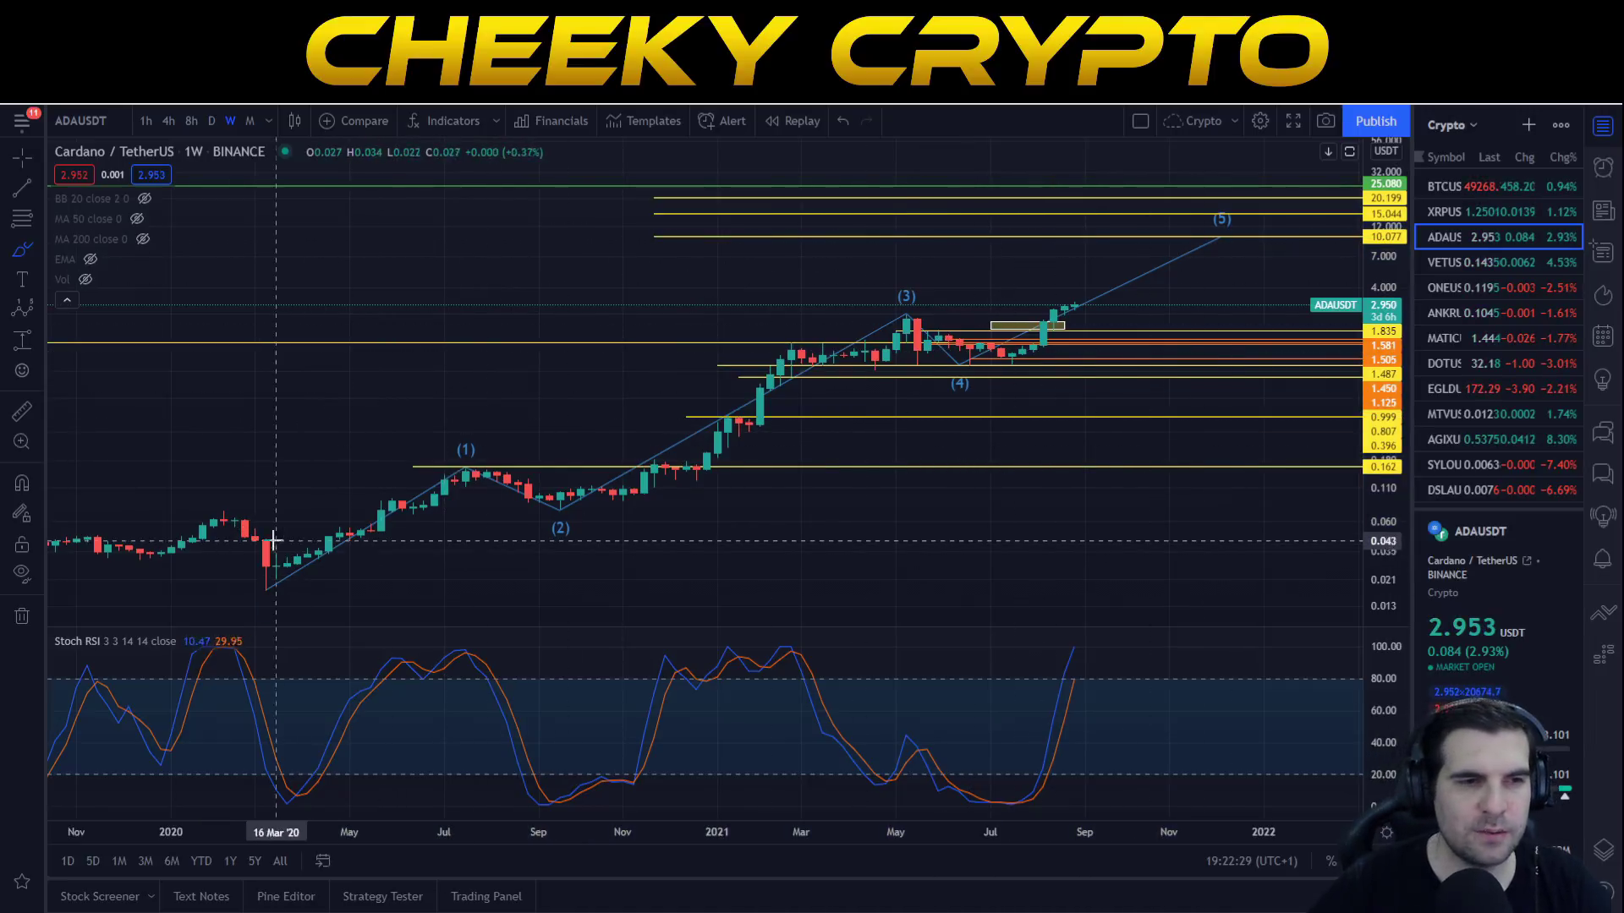
{"action": "mouse_move", "coordinate": [188, 565]}
{"action": "left_mouse_down"}
{"action": "mouse_move", "coordinate": [1005, 315]}
{"action": "mouse_move", "coordinate": [1026, 239]}
{"action": "mouse_move", "coordinate": [1008, 226]}
{"action": "left_mouse_up"}
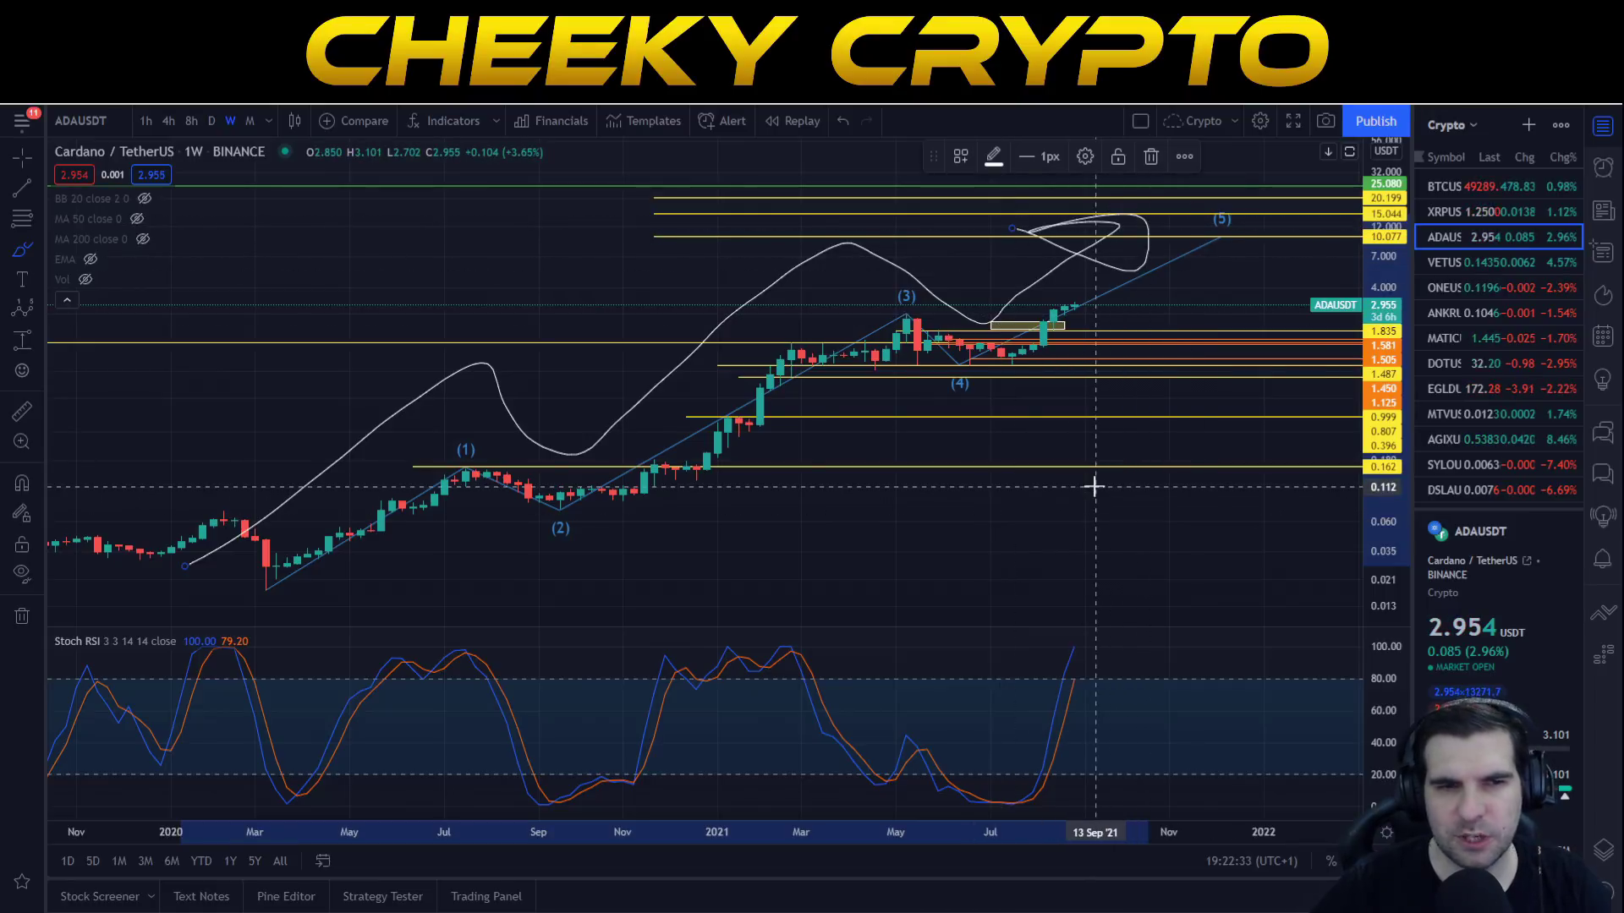
{"action": "key", "text": "Delete"}
Brush temporary marks at the March 2020 low and around the wave (3) peak, deleting each one
{"action": "mouse_move", "coordinate": [309, 584]}
{"action": "left_mouse_down"}
{"action": "mouse_move", "coordinate": [224, 611]}
{"action": "mouse_move", "coordinate": [342, 571]}
{"action": "left_mouse_up"}
{"action": "key", "text": "Delete"}
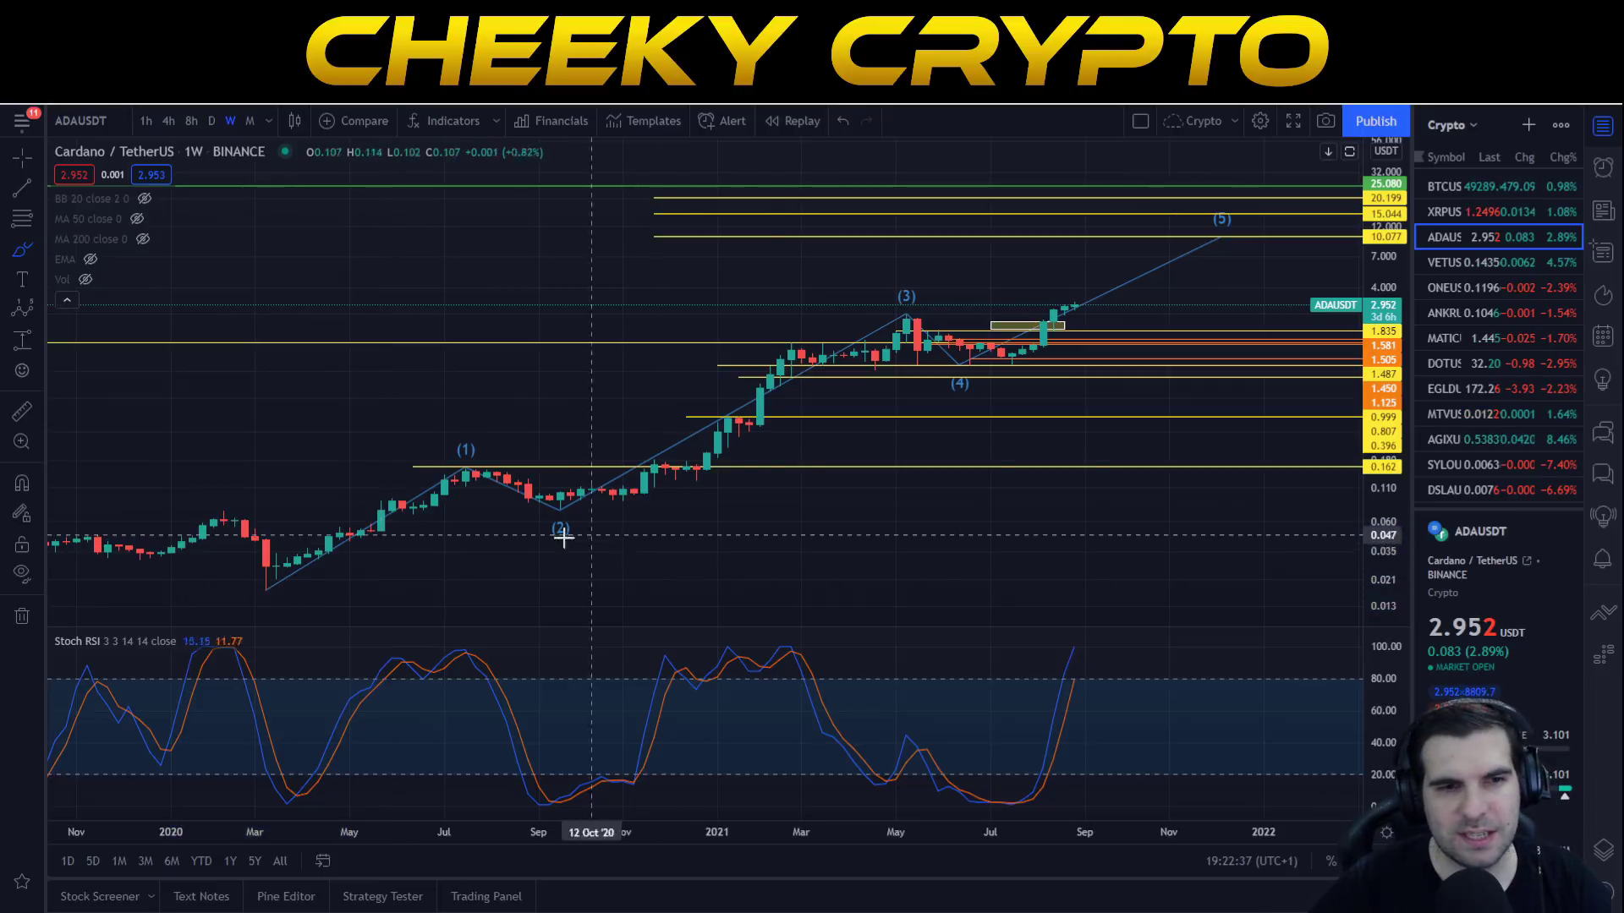
{"action": "left_click_drag", "start_coordinate": [854, 272], "coordinate": [935, 283]}
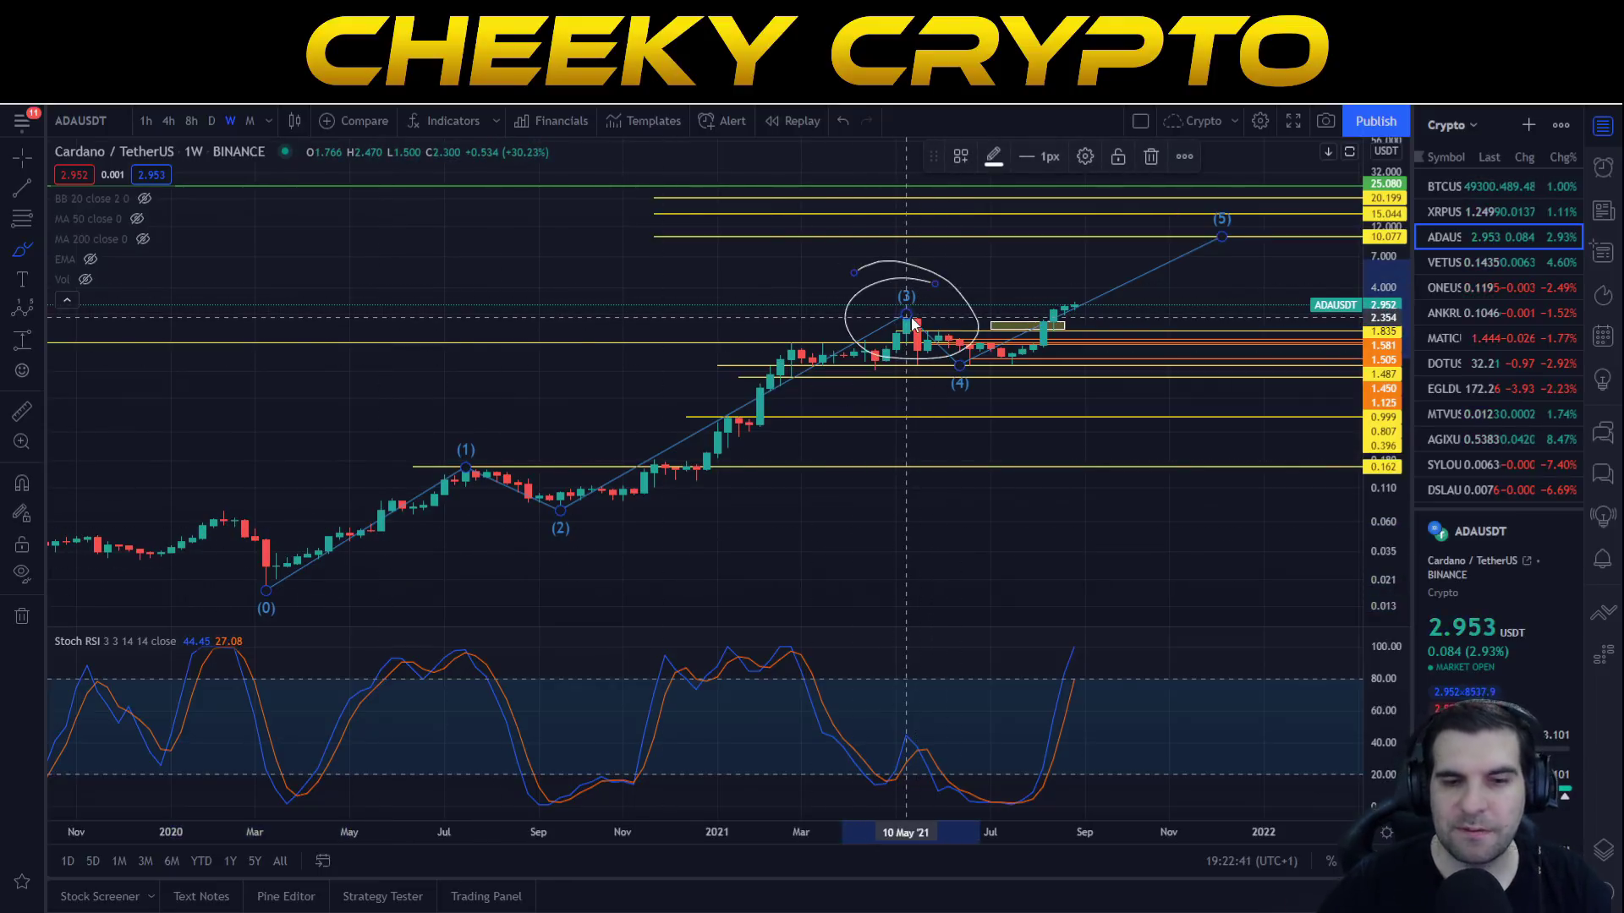
{"action": "key", "text": "Delete"}
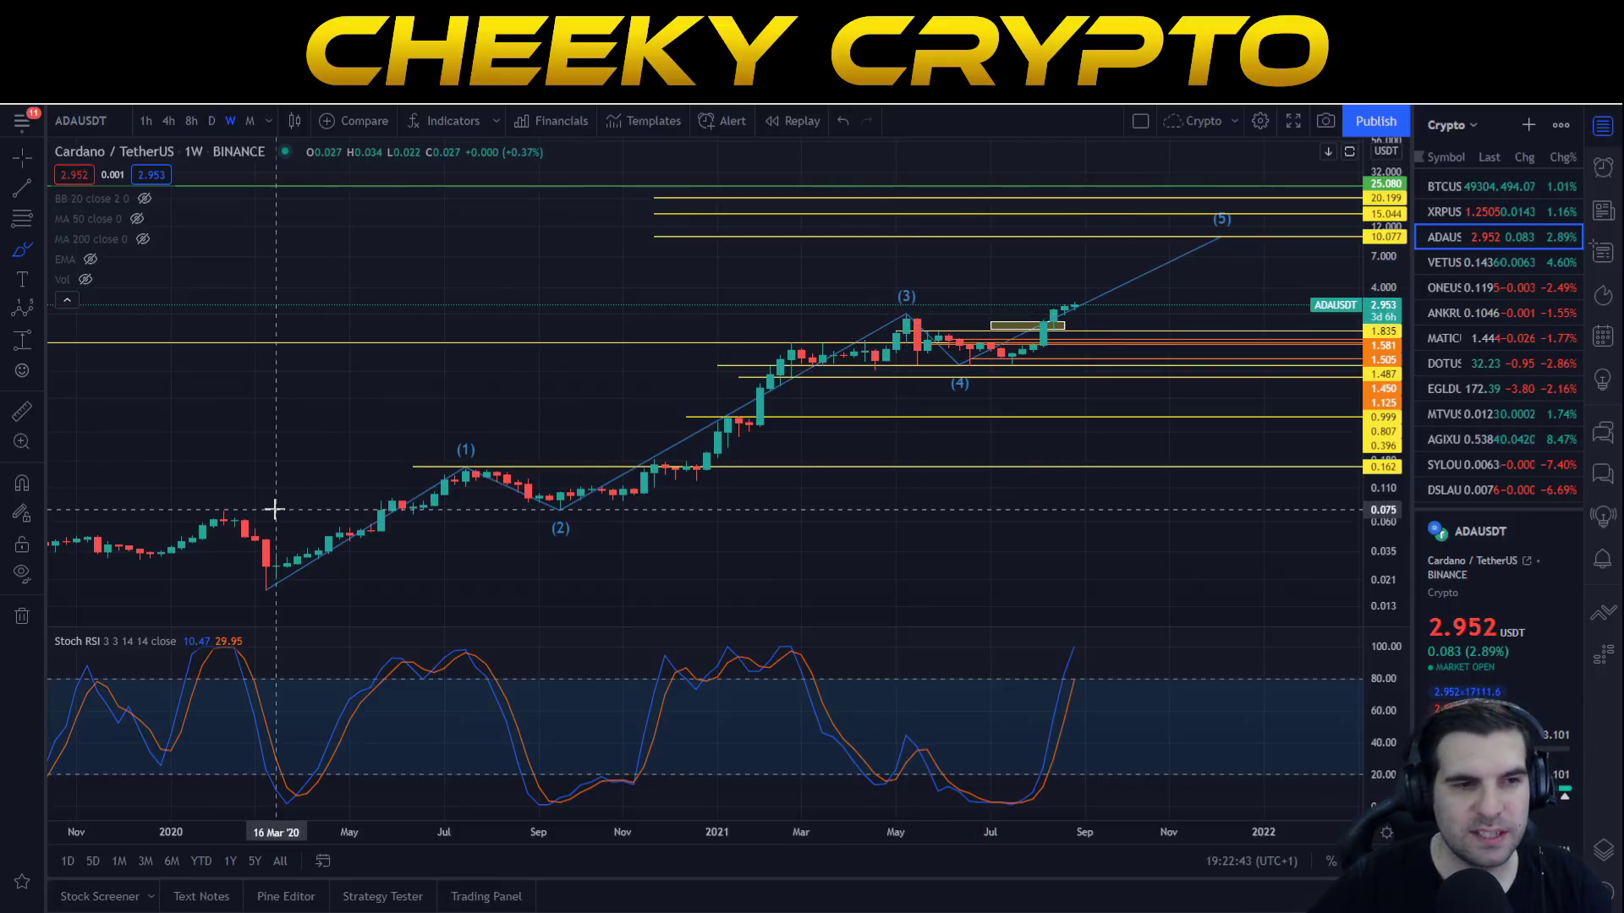
Measure the price range from the March 2020 low to the wave (3) peak and remove the measurement
{"action": "left_click", "coordinate": [22, 339]}
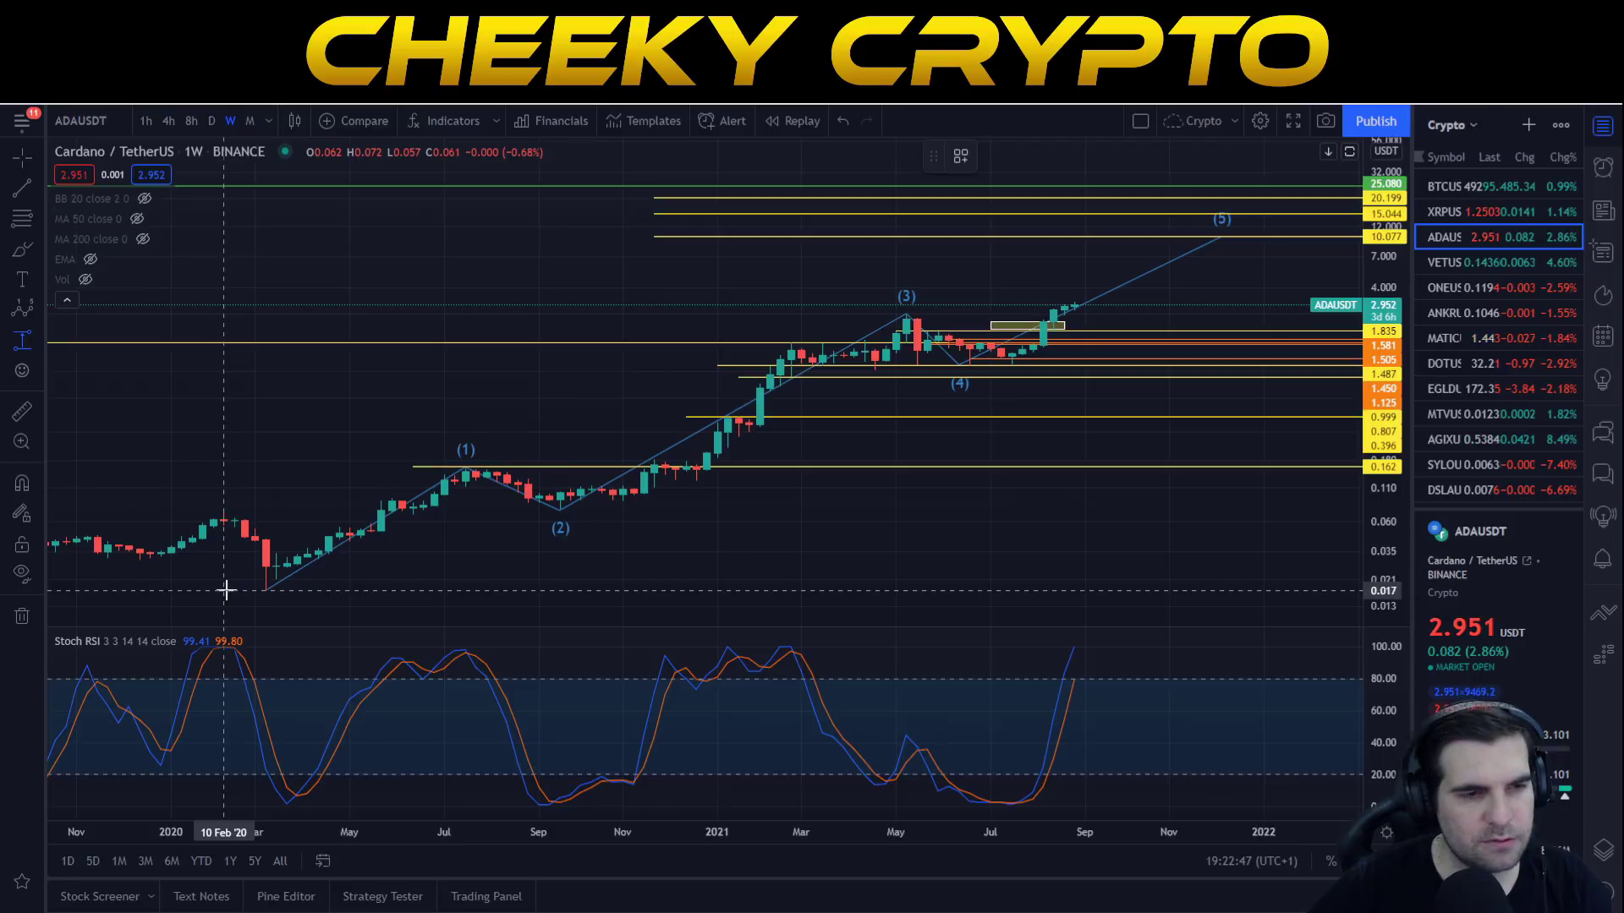
{"action": "left_click", "coordinate": [226, 590]}
{"action": "left_click", "coordinate": [645, 315]}
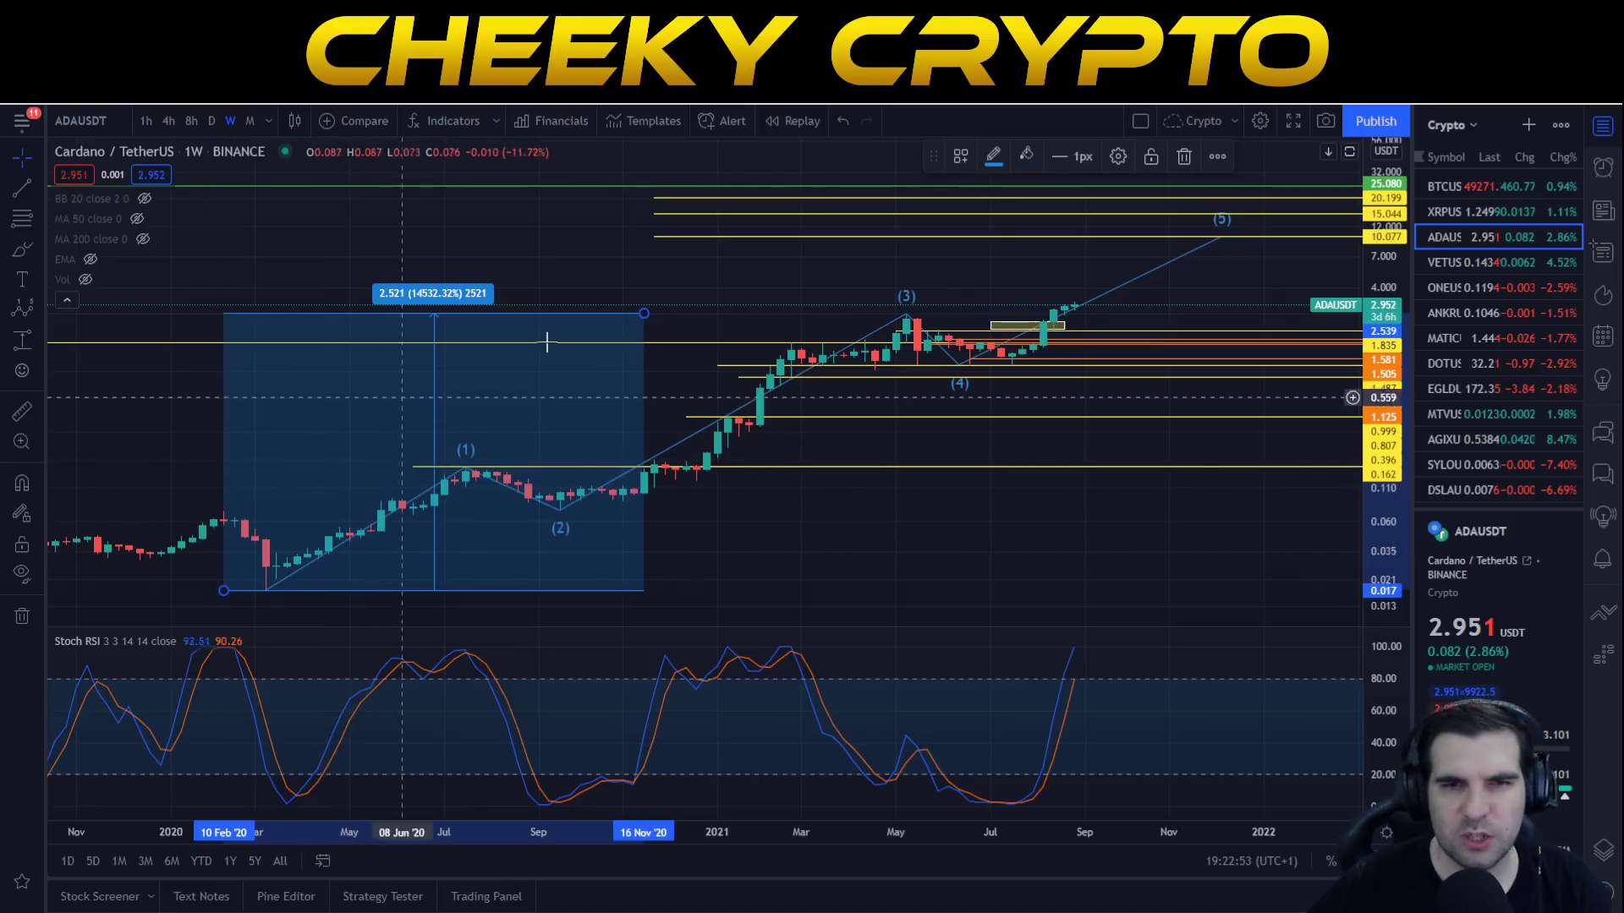
{"action": "left_click", "coordinate": [435, 403]}
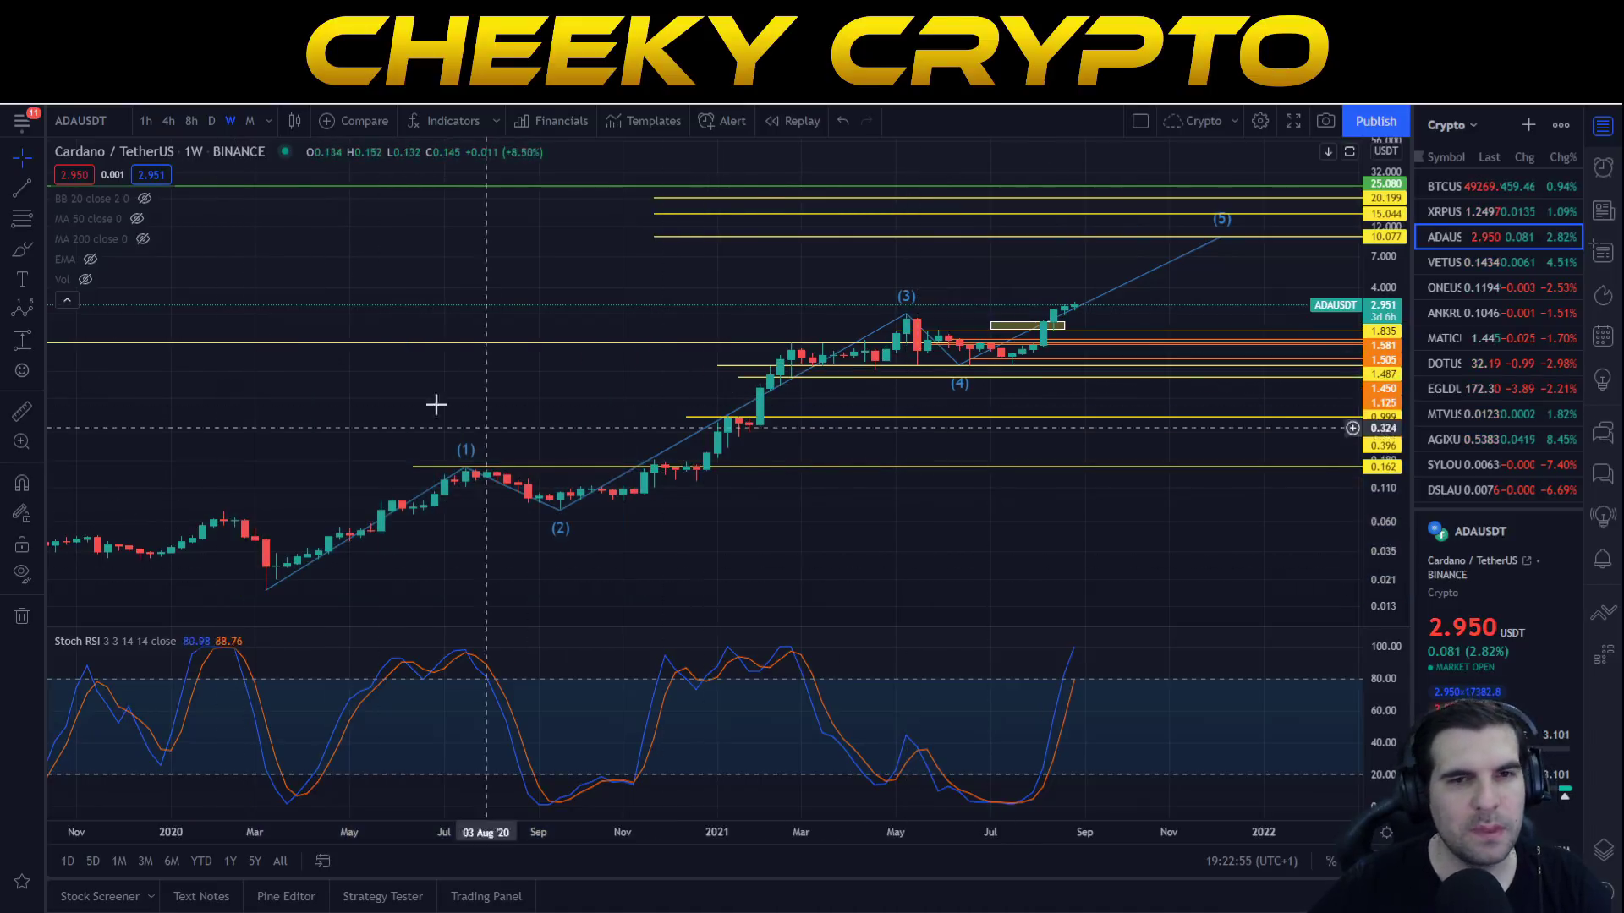
{"action": "left_click", "coordinate": [1058, 383]}
Circle the latest weekly candles beside the small yellow box with the Brush and delete the circle
{"action": "left_click", "coordinate": [30, 249]}
{"action": "left_click", "coordinate": [85, 250]}
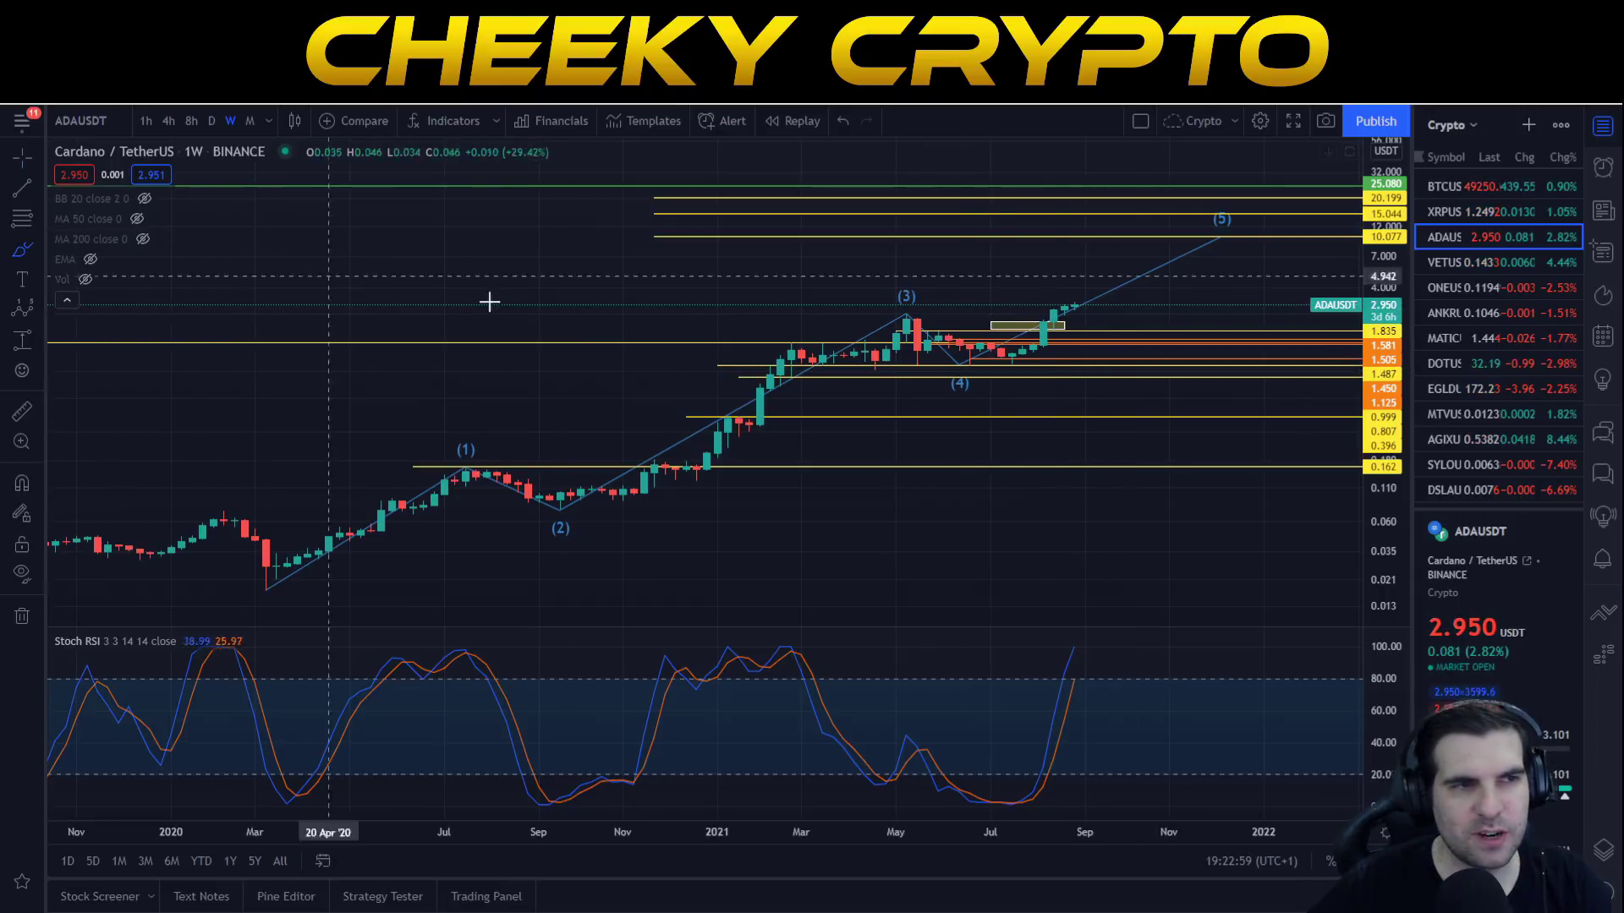
{"action": "mouse_move", "coordinate": [1063, 352]}
{"action": "left_mouse_down"}
{"action": "mouse_move", "coordinate": [1113, 347]}
{"action": "mouse_move", "coordinate": [1080, 319]}
{"action": "left_mouse_up"}
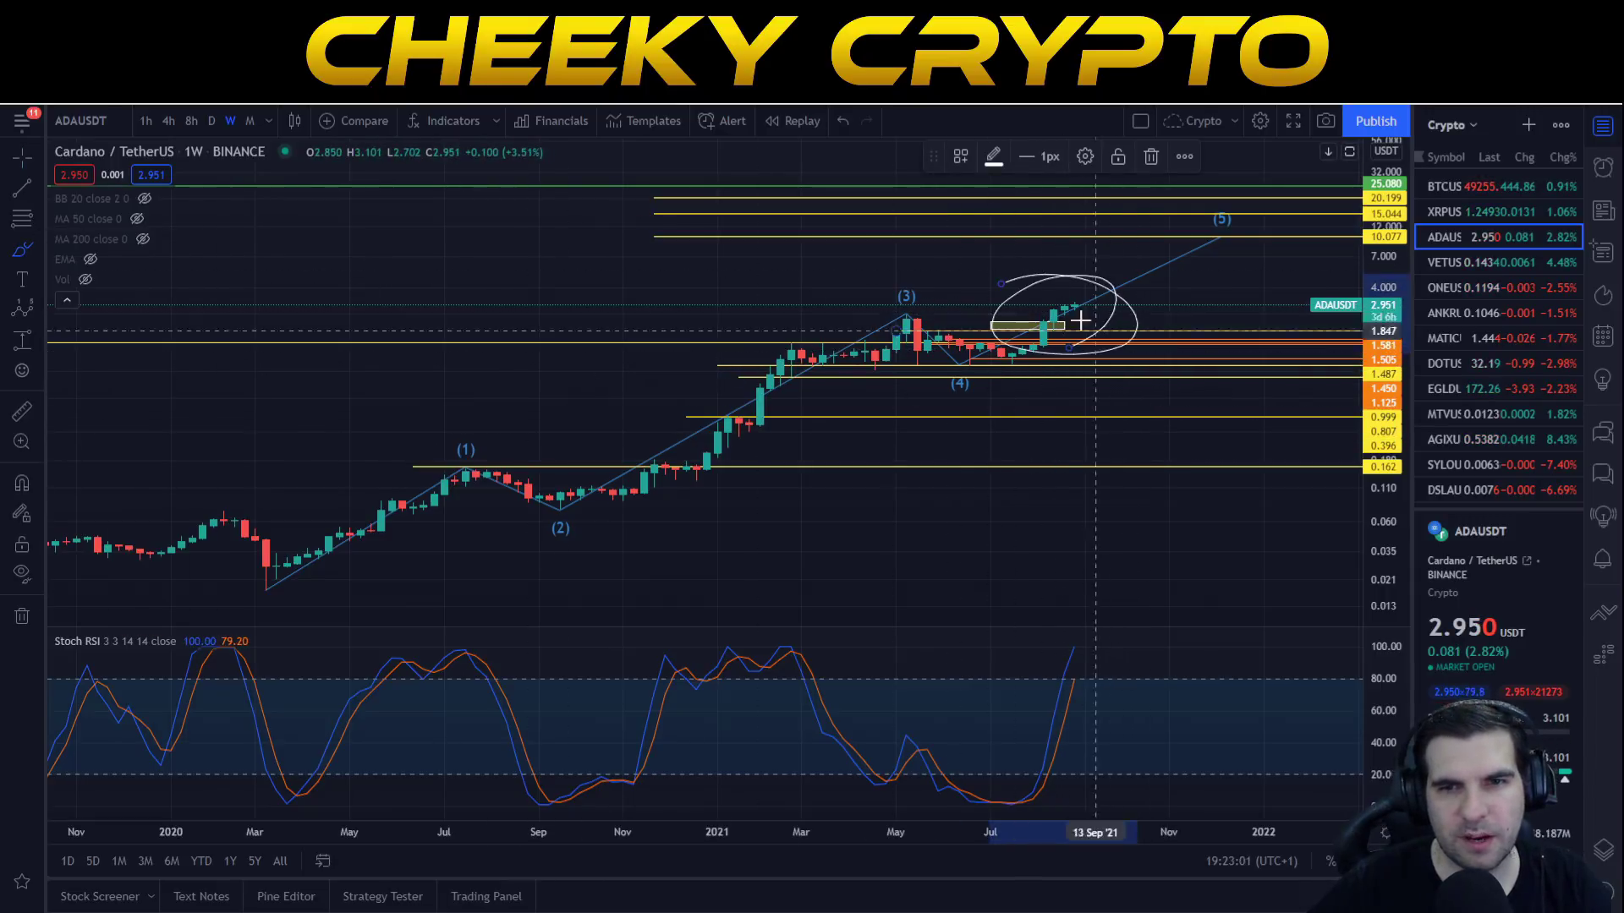
{"action": "key", "text": "Delete"}
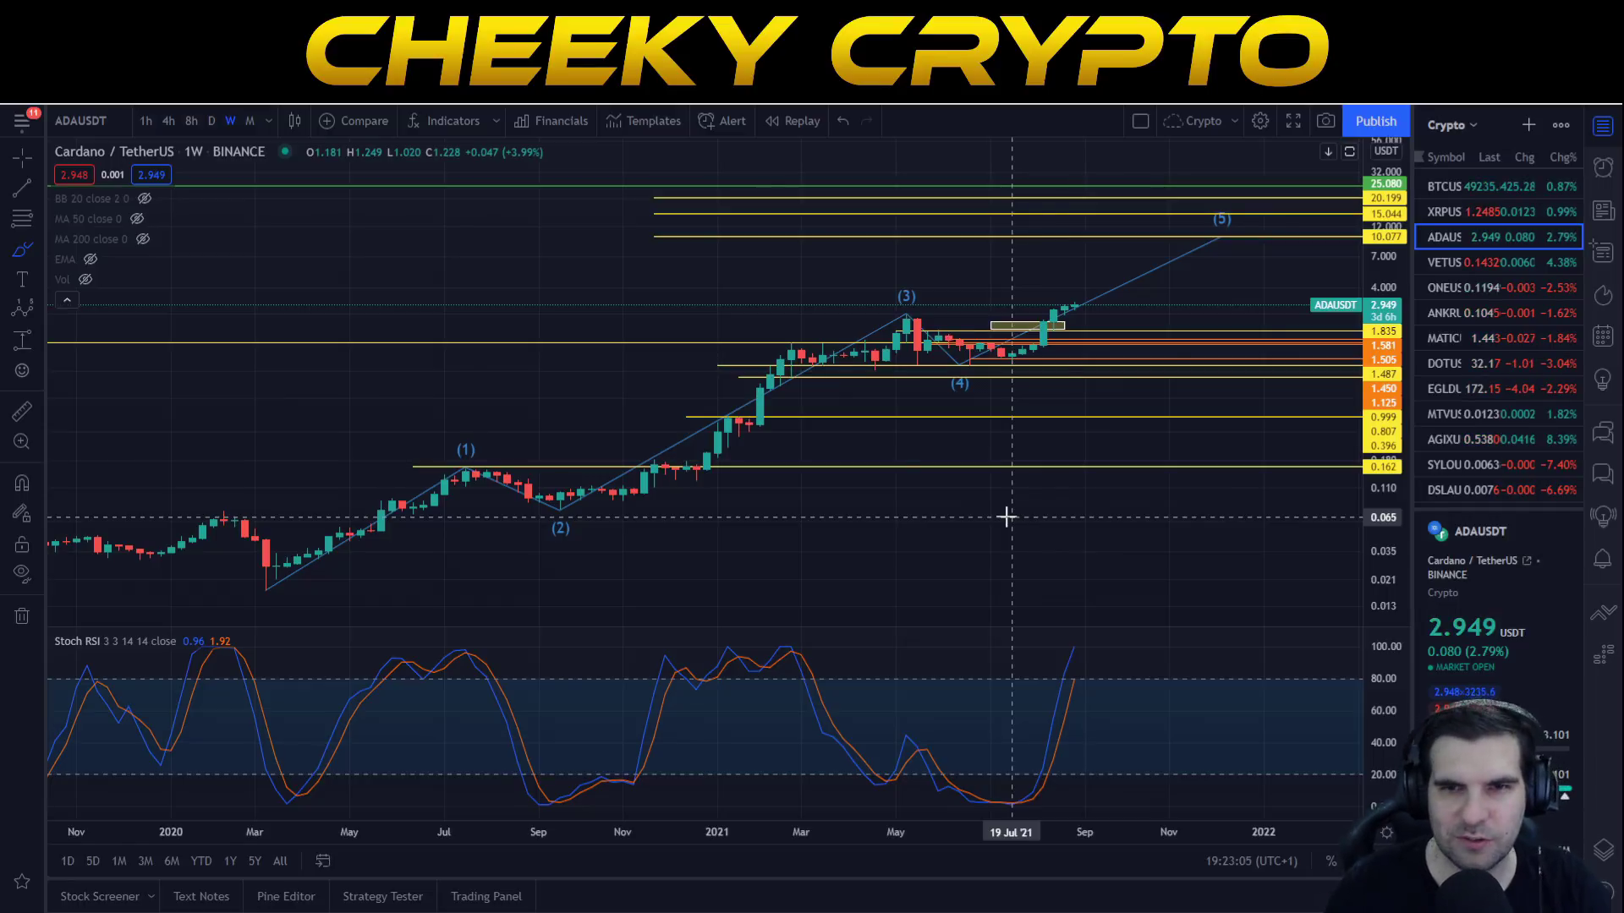
Circle the wave (5) target area with the Brush, add a mark near the 10.077 line, and delete both
{"action": "left_click_drag", "start_coordinate": [1184, 190], "coordinate": [1153, 254]}
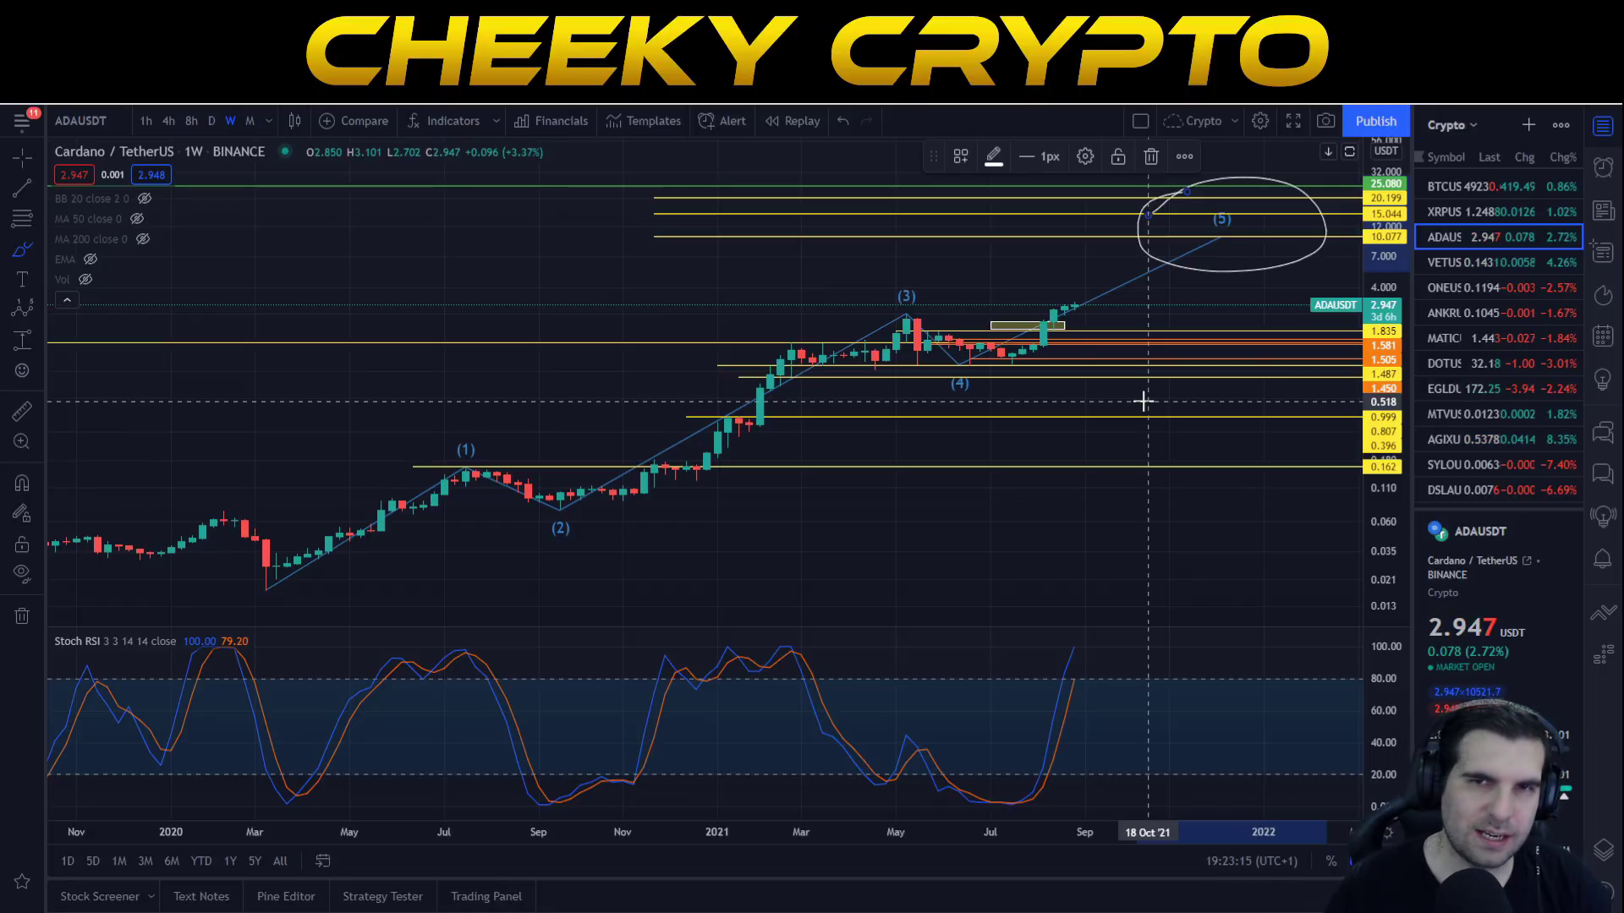
{"action": "key", "text": "Delete"}
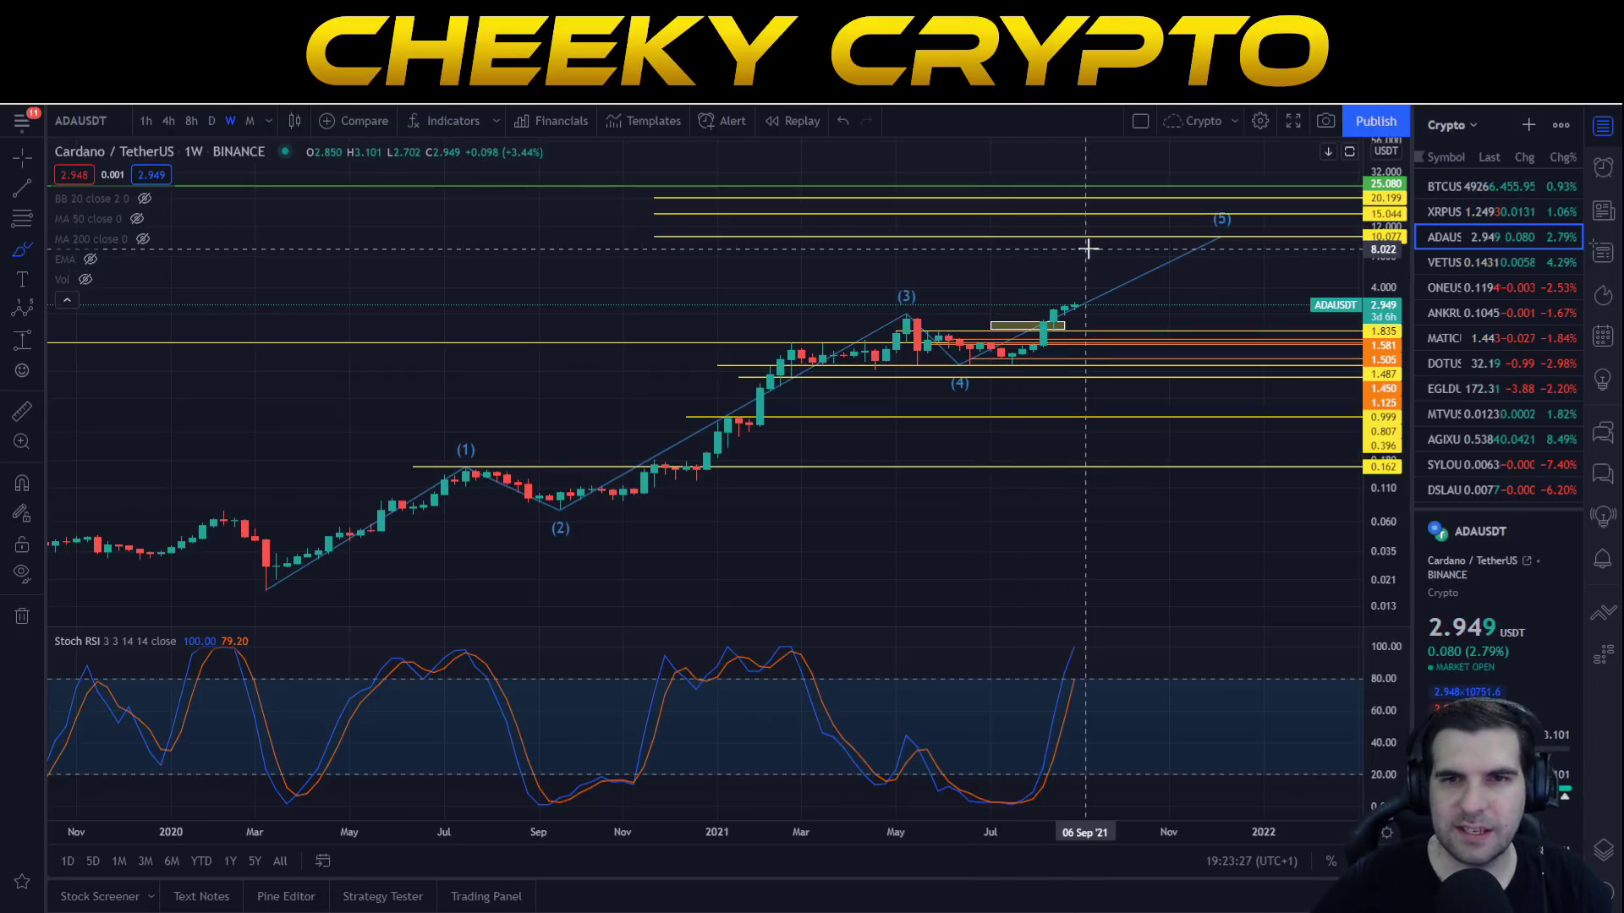
{"action": "mouse_move", "coordinate": [1084, 248]}
{"action": "left_mouse_down"}
{"action": "mouse_move", "coordinate": [983, 282]}
{"action": "mouse_move", "coordinate": [1043, 239]}
{"action": "left_mouse_up"}
{"action": "key", "text": "Delete"}
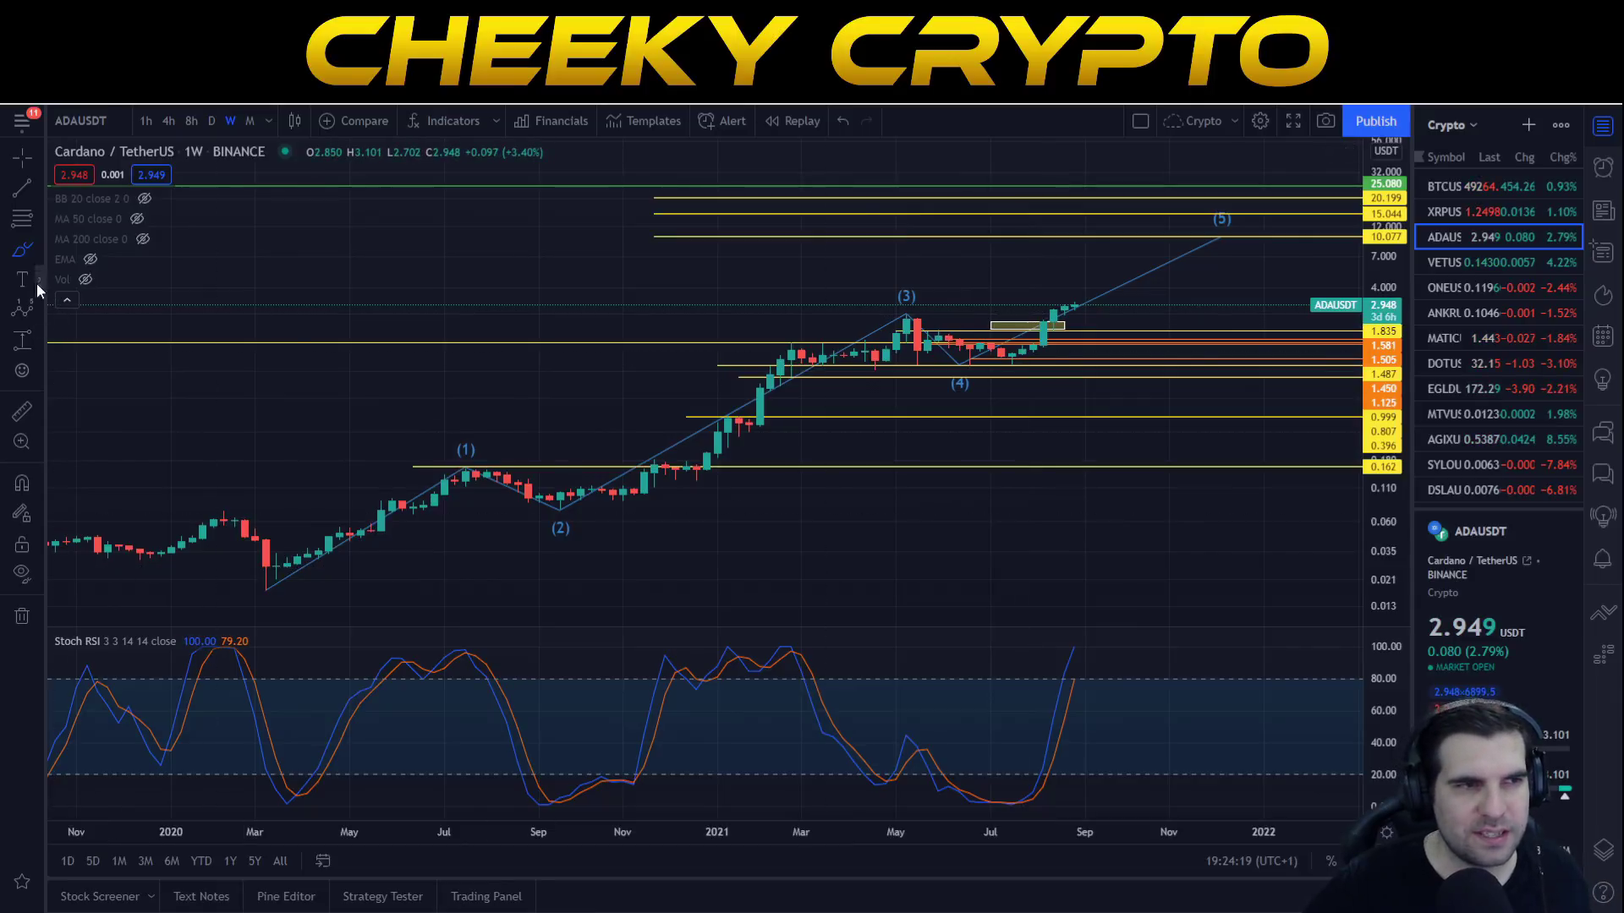
Brush a path following the price waves plus circles around the wave (1)–(2) and (3)–(4) pullbacks, deleting each sketch
{"action": "mouse_move", "coordinate": [288, 537]}
{"action": "left_mouse_down"}
{"action": "mouse_move", "coordinate": [782, 322]}
{"action": "mouse_move", "coordinate": [1116, 261]}
{"action": "left_mouse_up"}
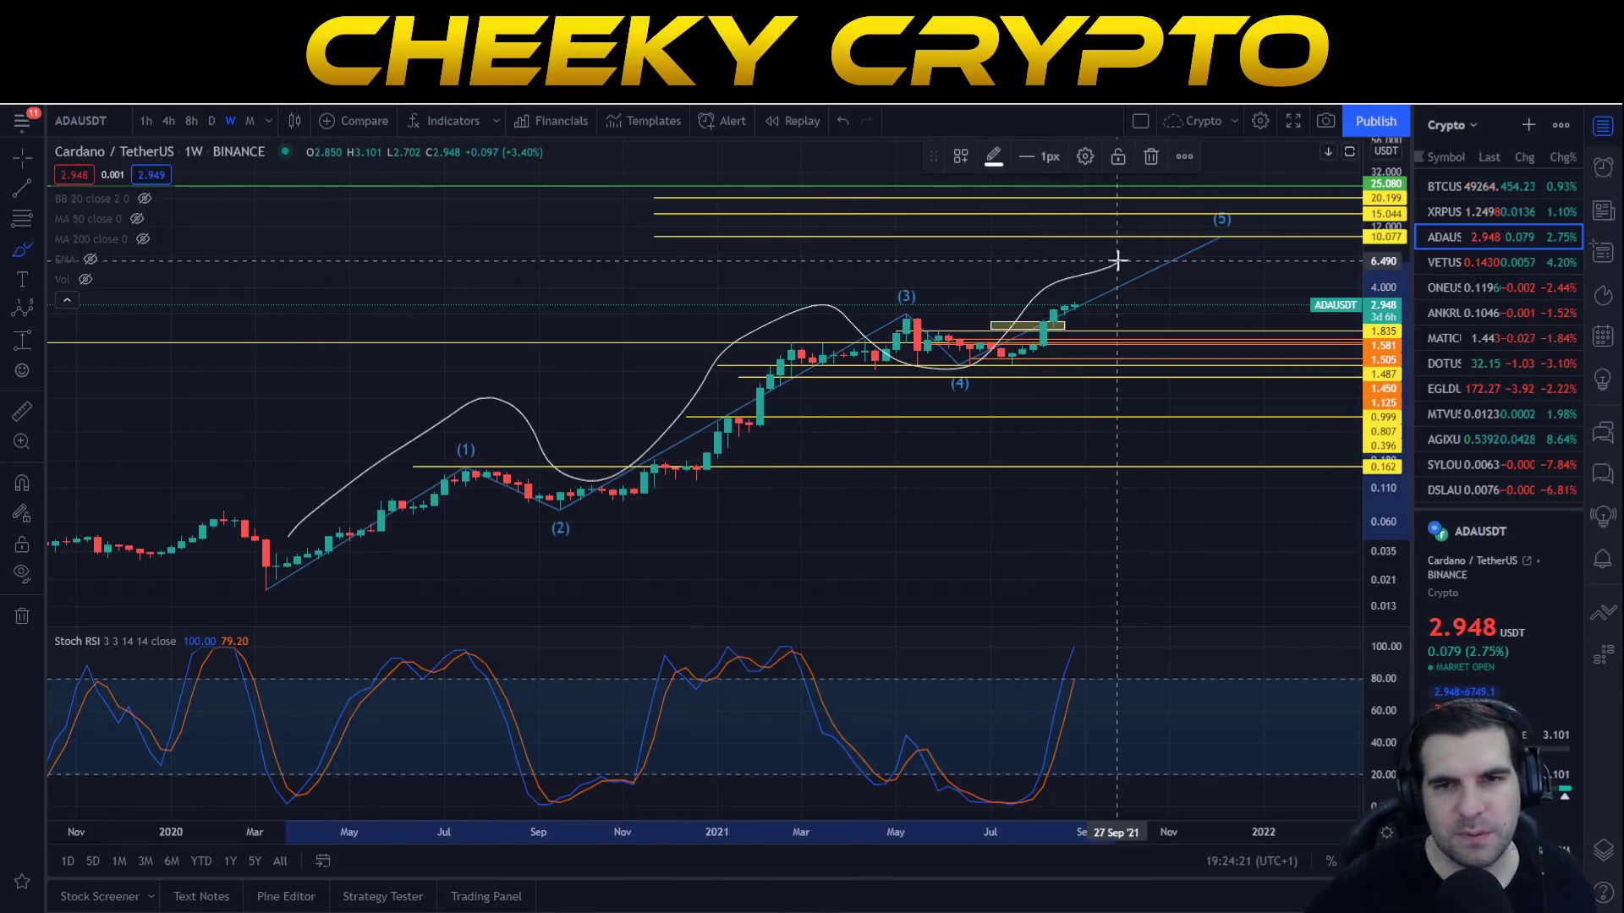
{"action": "key", "text": "Delete"}
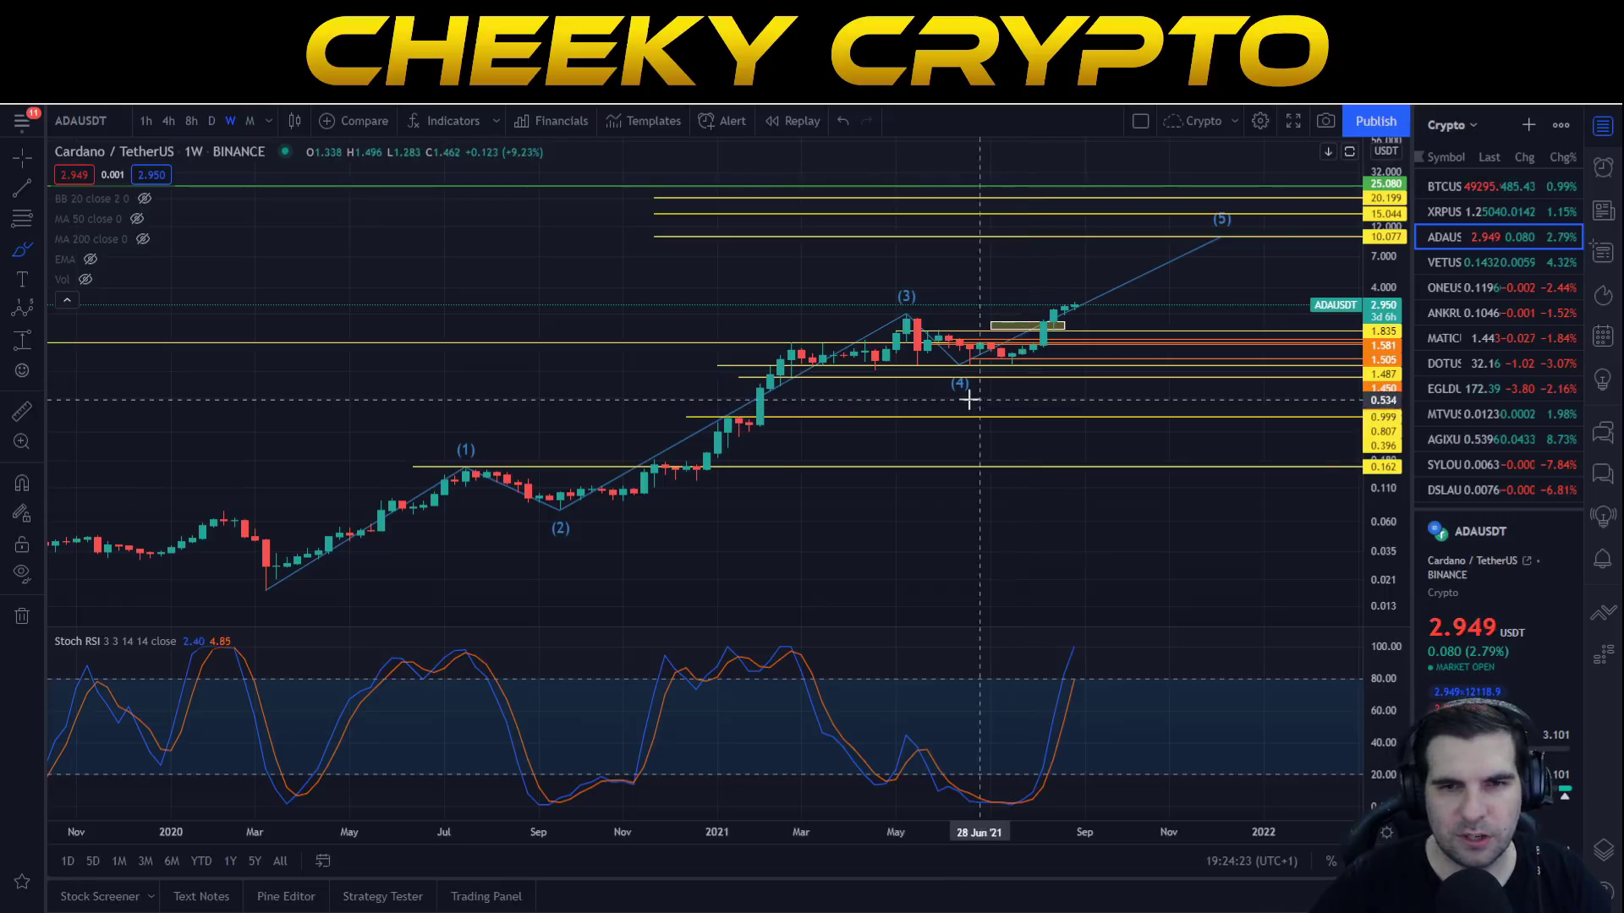
{"action": "mouse_move", "coordinate": [631, 518]}
{"action": "left_mouse_down"}
{"action": "mouse_move", "coordinate": [576, 474]}
{"action": "mouse_move", "coordinate": [477, 457]}
{"action": "left_mouse_up"}
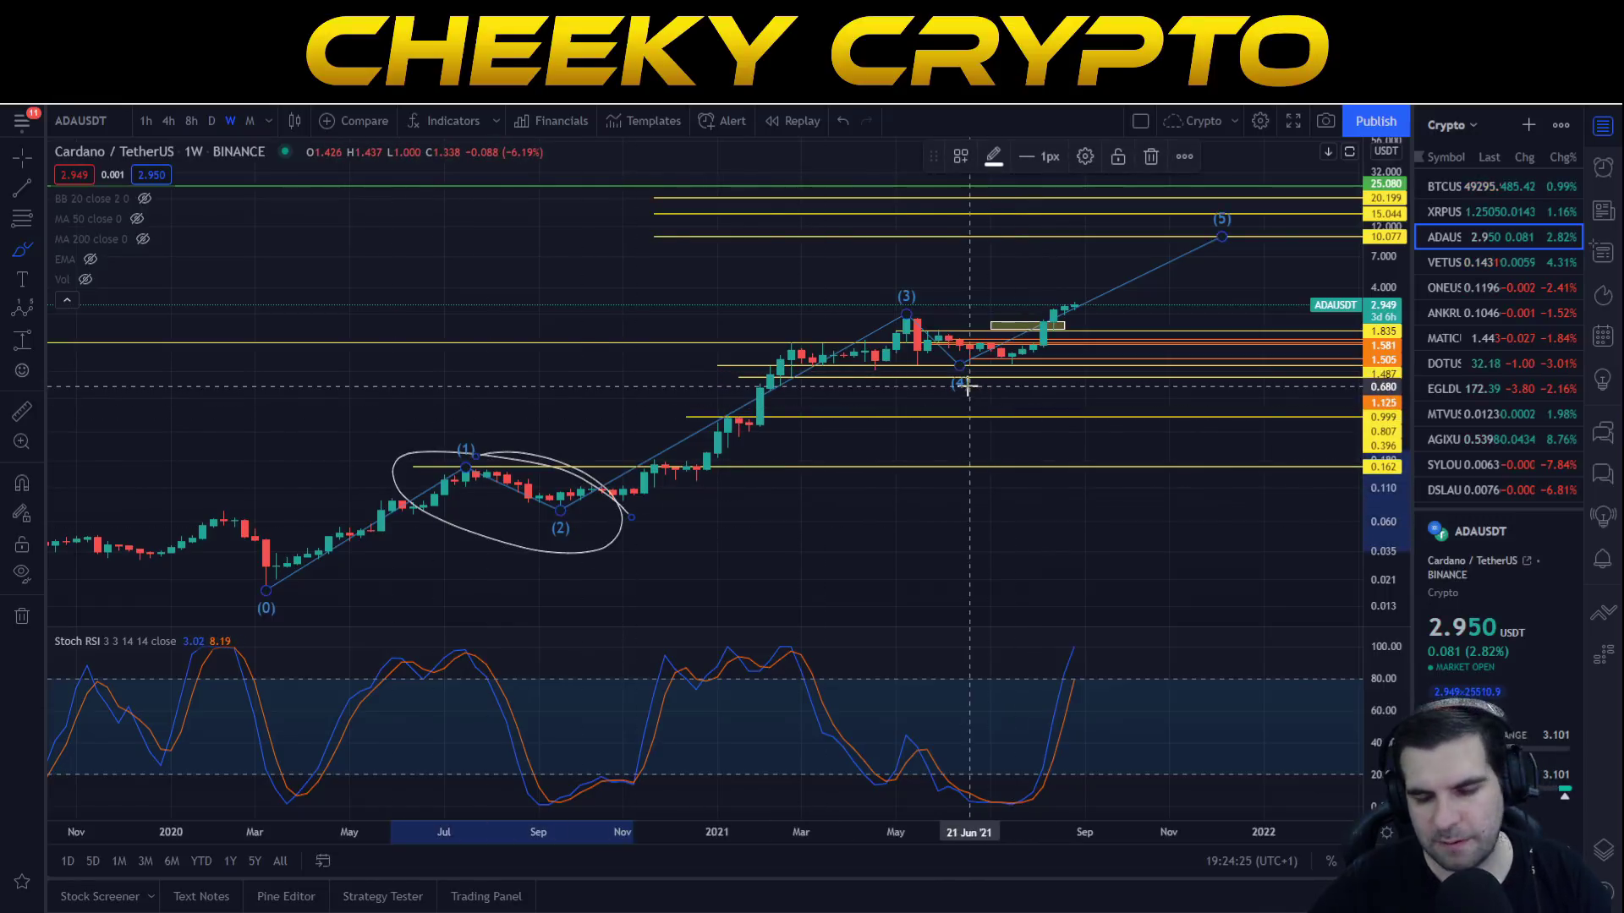
{"action": "key", "text": "Delete"}
{"action": "left_click_drag", "start_coordinate": [1005, 387], "coordinate": [859, 294]}
{"action": "key", "text": "Delete"}
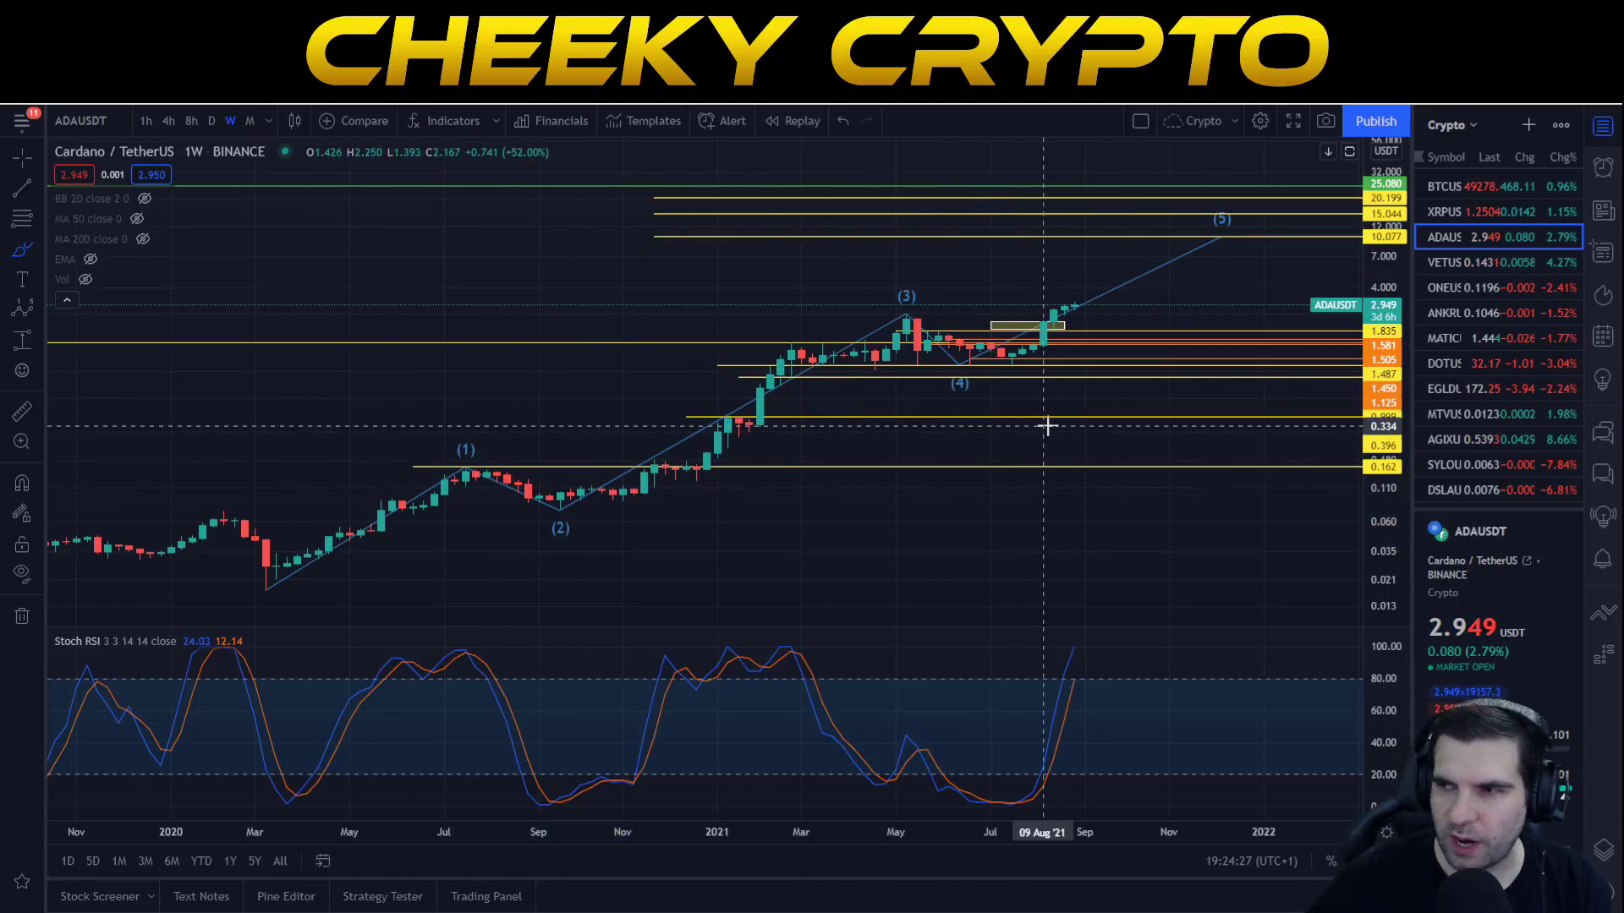
Circle the wave (1)–(2) pullback and the matching August–November 2020 Stoch RSI low with the Brush, deleting each circle
{"action": "left_click_drag", "start_coordinate": [590, 506], "coordinate": [373, 414]}
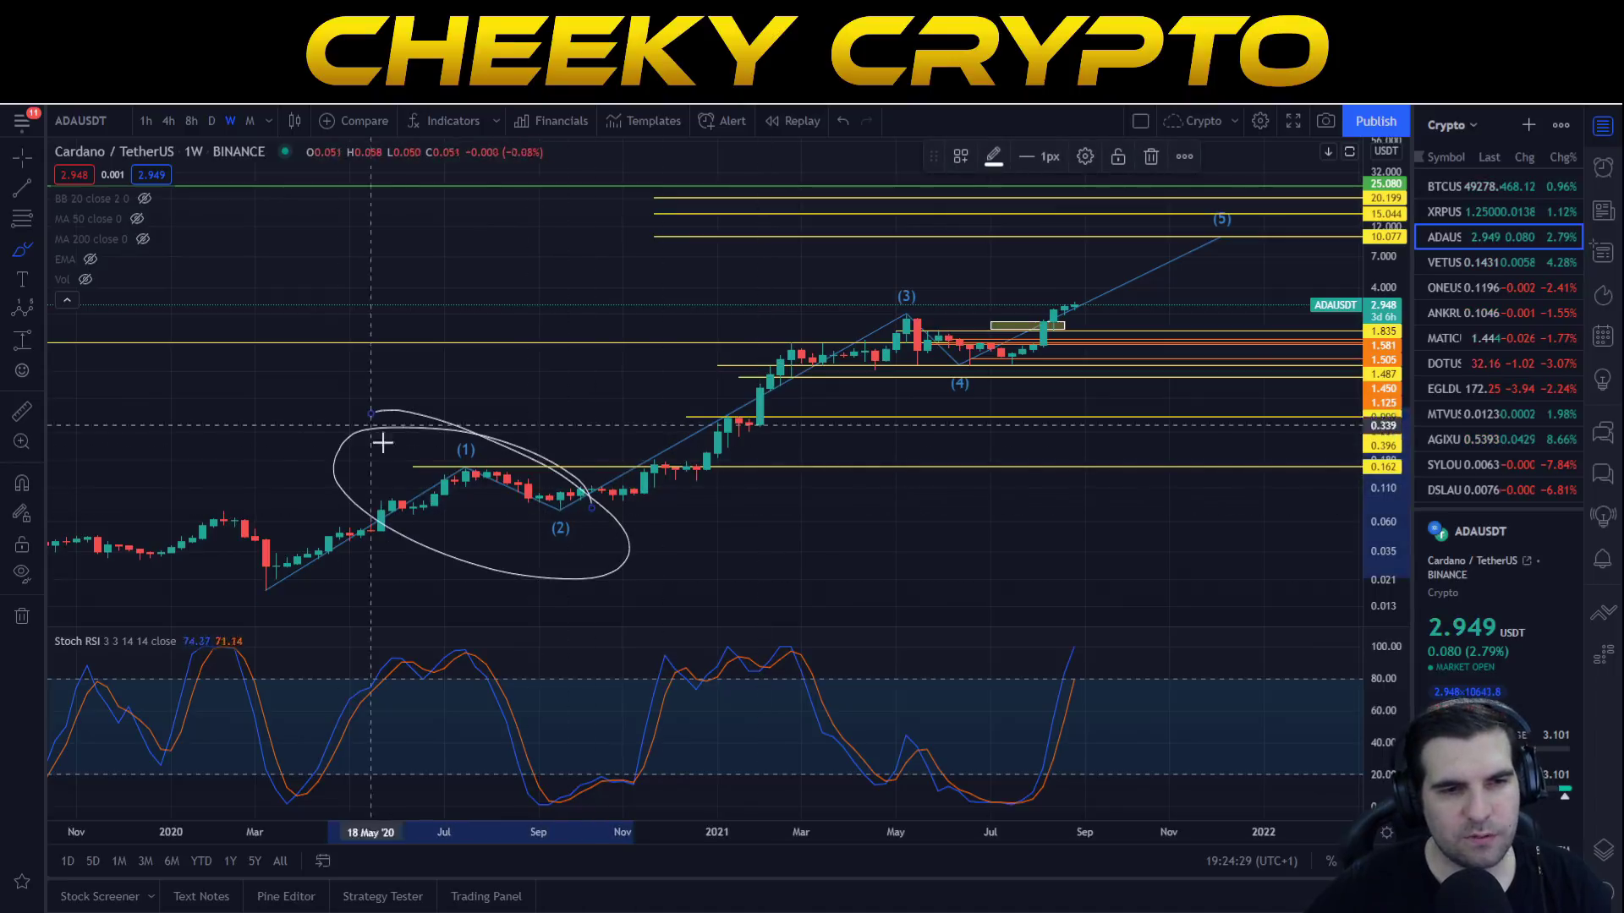
{"action": "key", "text": "Delete"}
{"action": "left_click_drag", "start_coordinate": [671, 777], "coordinate": [667, 802]}
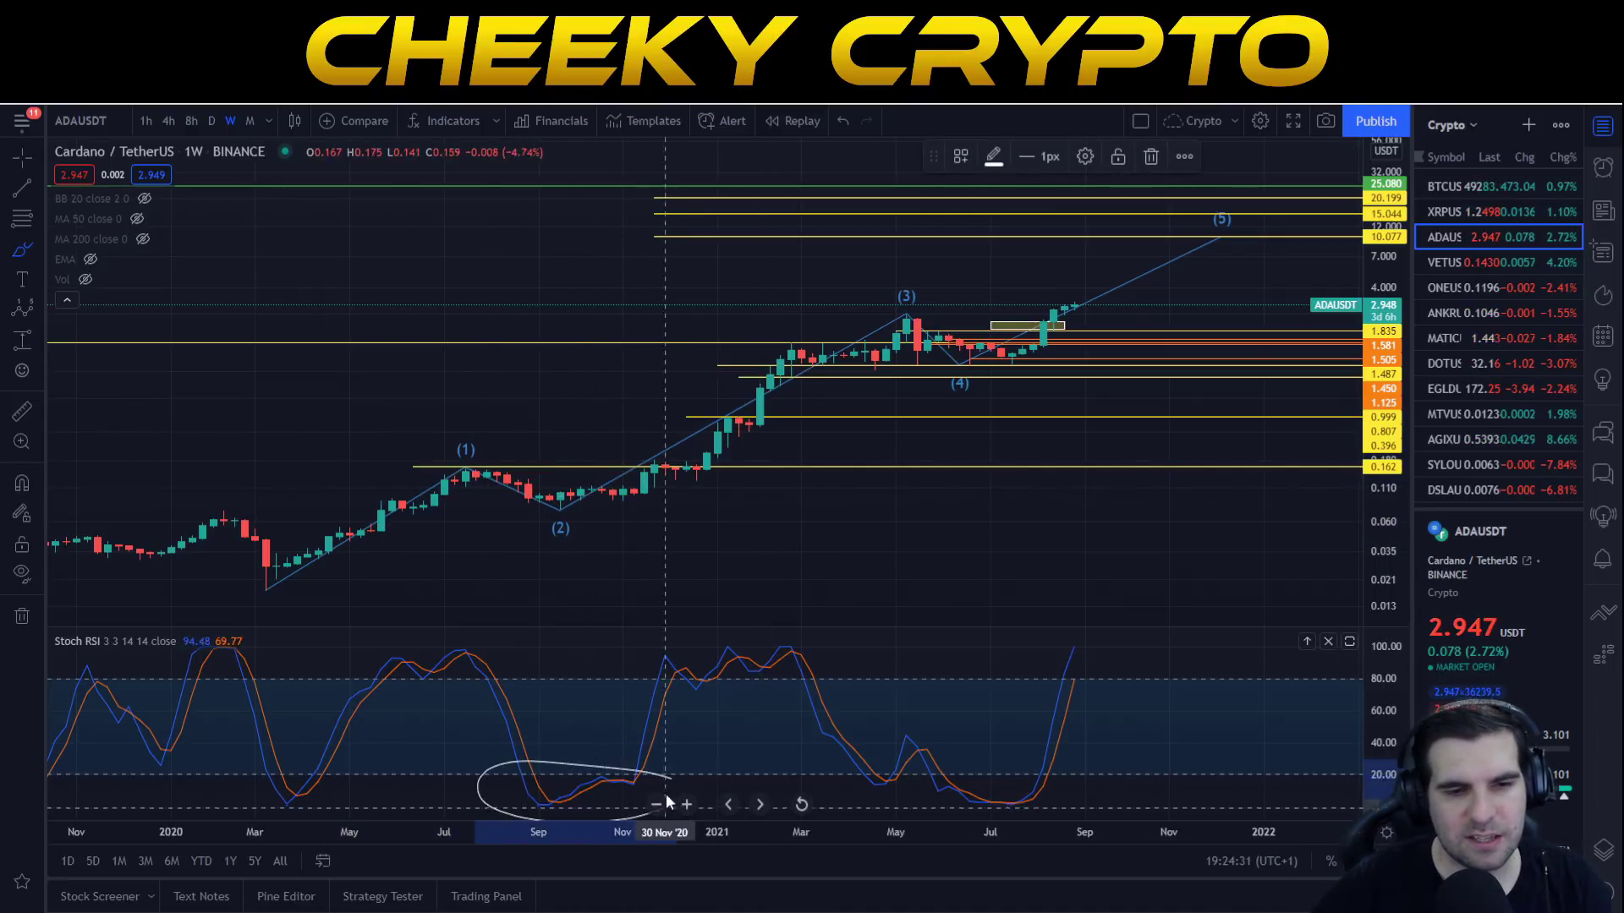
{"action": "key", "text": "Delete"}
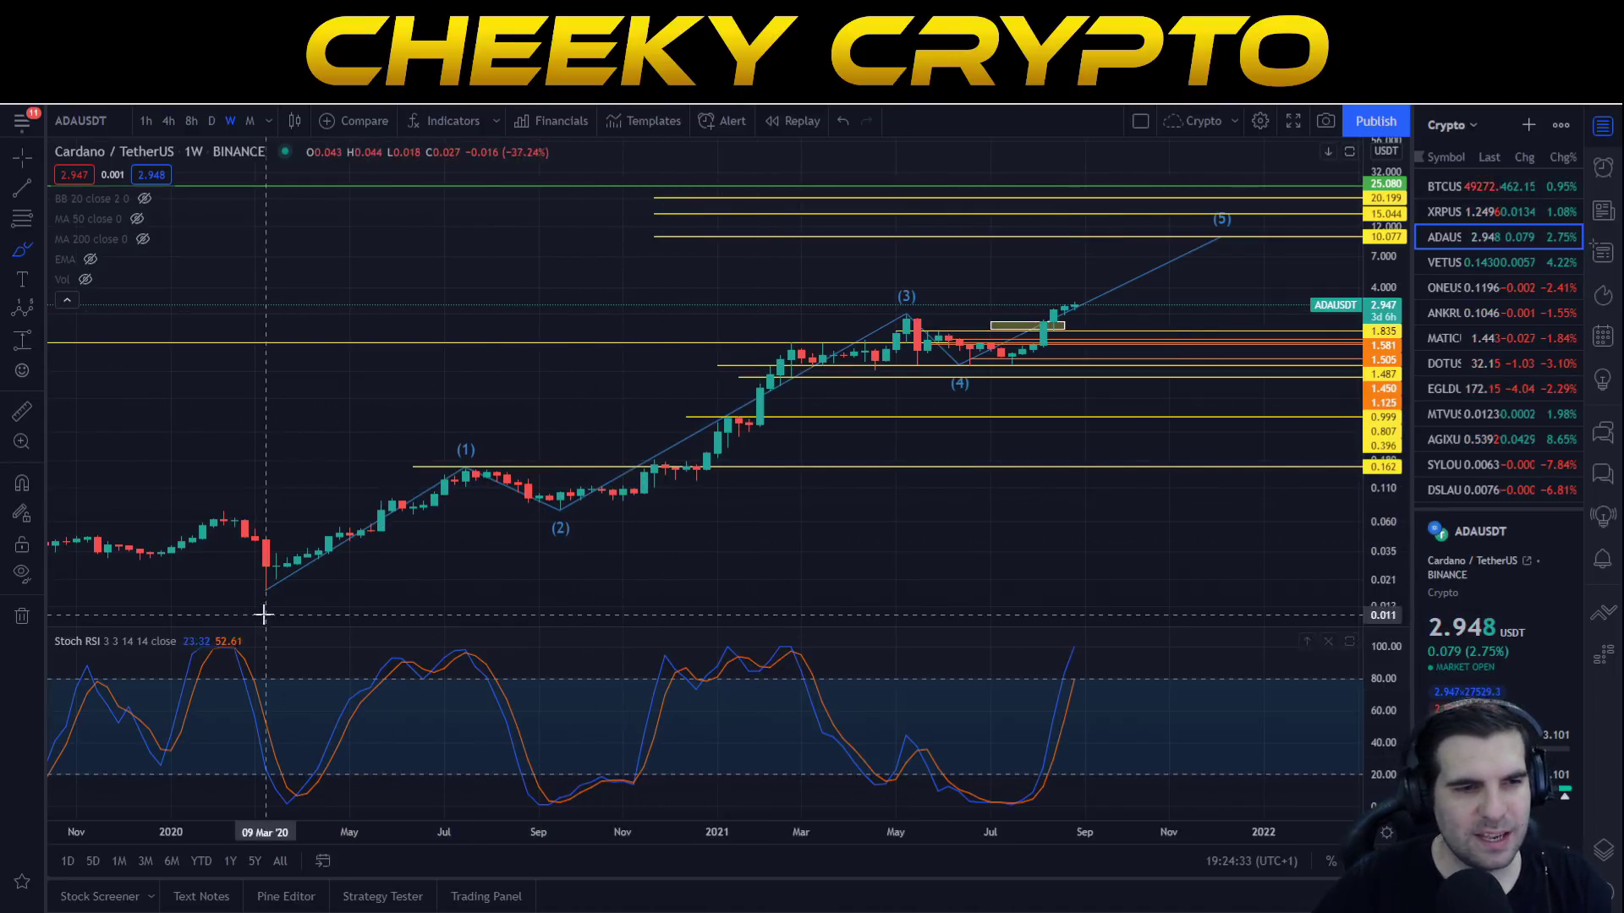
Mark the March 2020 price low and its matching Stoch RSI dip with the Brush, deleting each mark
{"action": "mouse_move", "coordinate": [290, 599]}
{"action": "left_mouse_down"}
{"action": "mouse_move", "coordinate": [268, 631]}
{"action": "mouse_move", "coordinate": [290, 546]}
{"action": "left_mouse_up"}
{"action": "key", "text": "Delete"}
{"action": "mouse_move", "coordinate": [303, 767]}
{"action": "left_mouse_down"}
{"action": "mouse_move", "coordinate": [251, 819]}
{"action": "mouse_move", "coordinate": [245, 761]}
{"action": "left_mouse_up"}
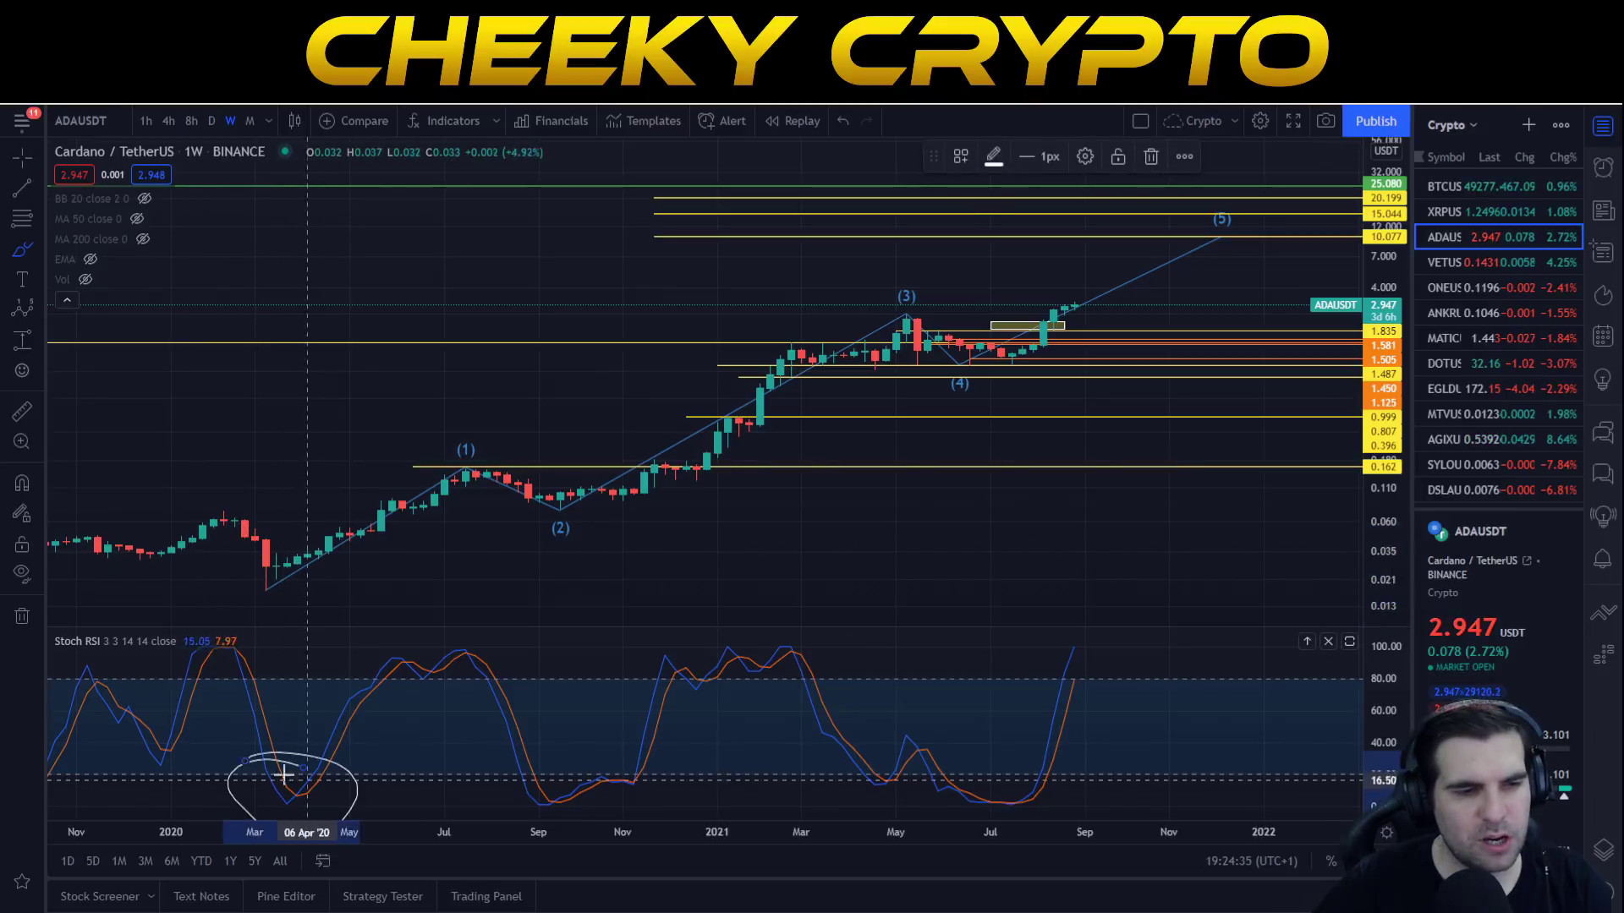
{"action": "key", "text": "Delete"}
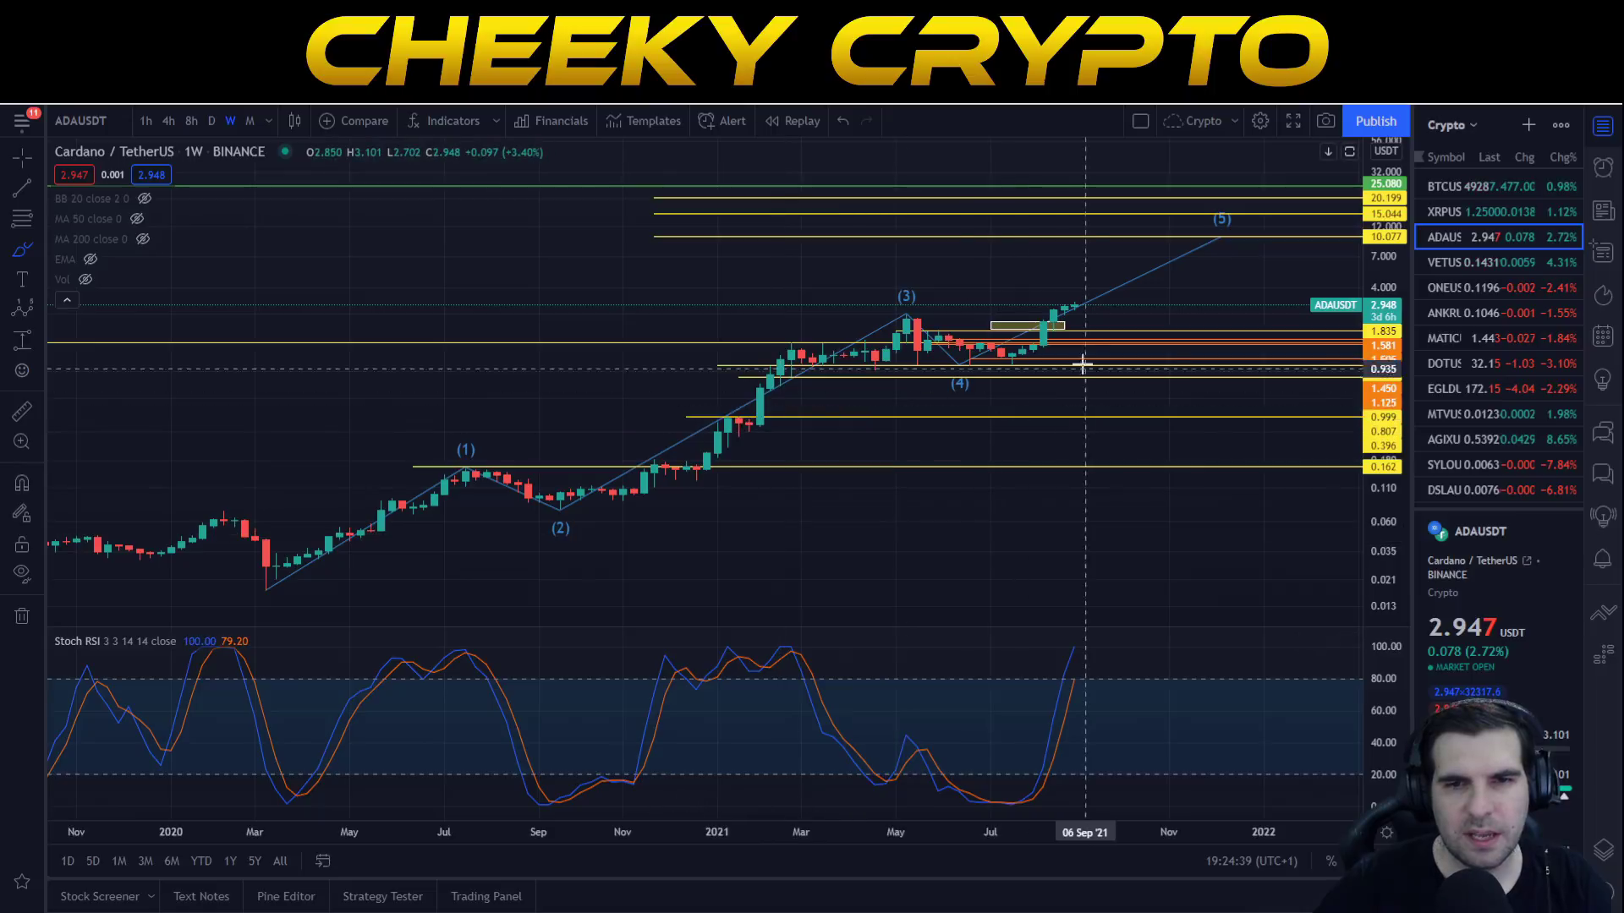
Mark the wave (4) consolidation and the mid-2021 Stoch RSI low with the Brush, deleting each mark
{"action": "left_click_drag", "start_coordinate": [1040, 345], "coordinate": [1028, 334]}
{"action": "key", "text": "Delete"}
{"action": "mouse_move", "coordinate": [1040, 773]}
{"action": "left_mouse_down"}
{"action": "mouse_move", "coordinate": [950, 815]}
{"action": "mouse_move", "coordinate": [917, 753]}
{"action": "left_mouse_up"}
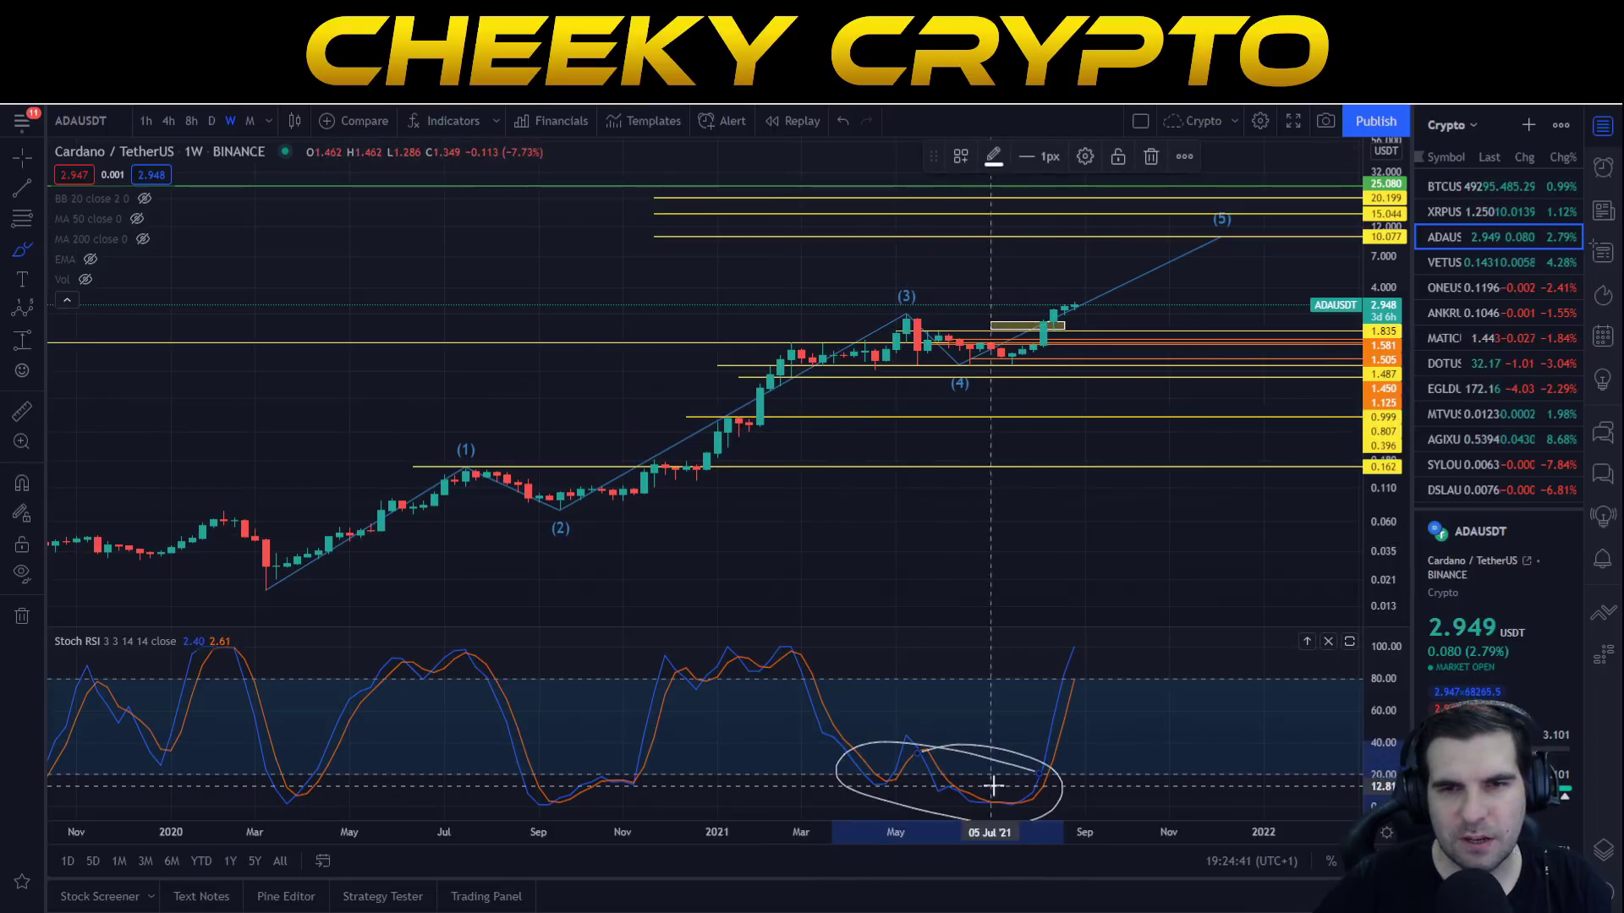
{"action": "key", "text": "Delete"}
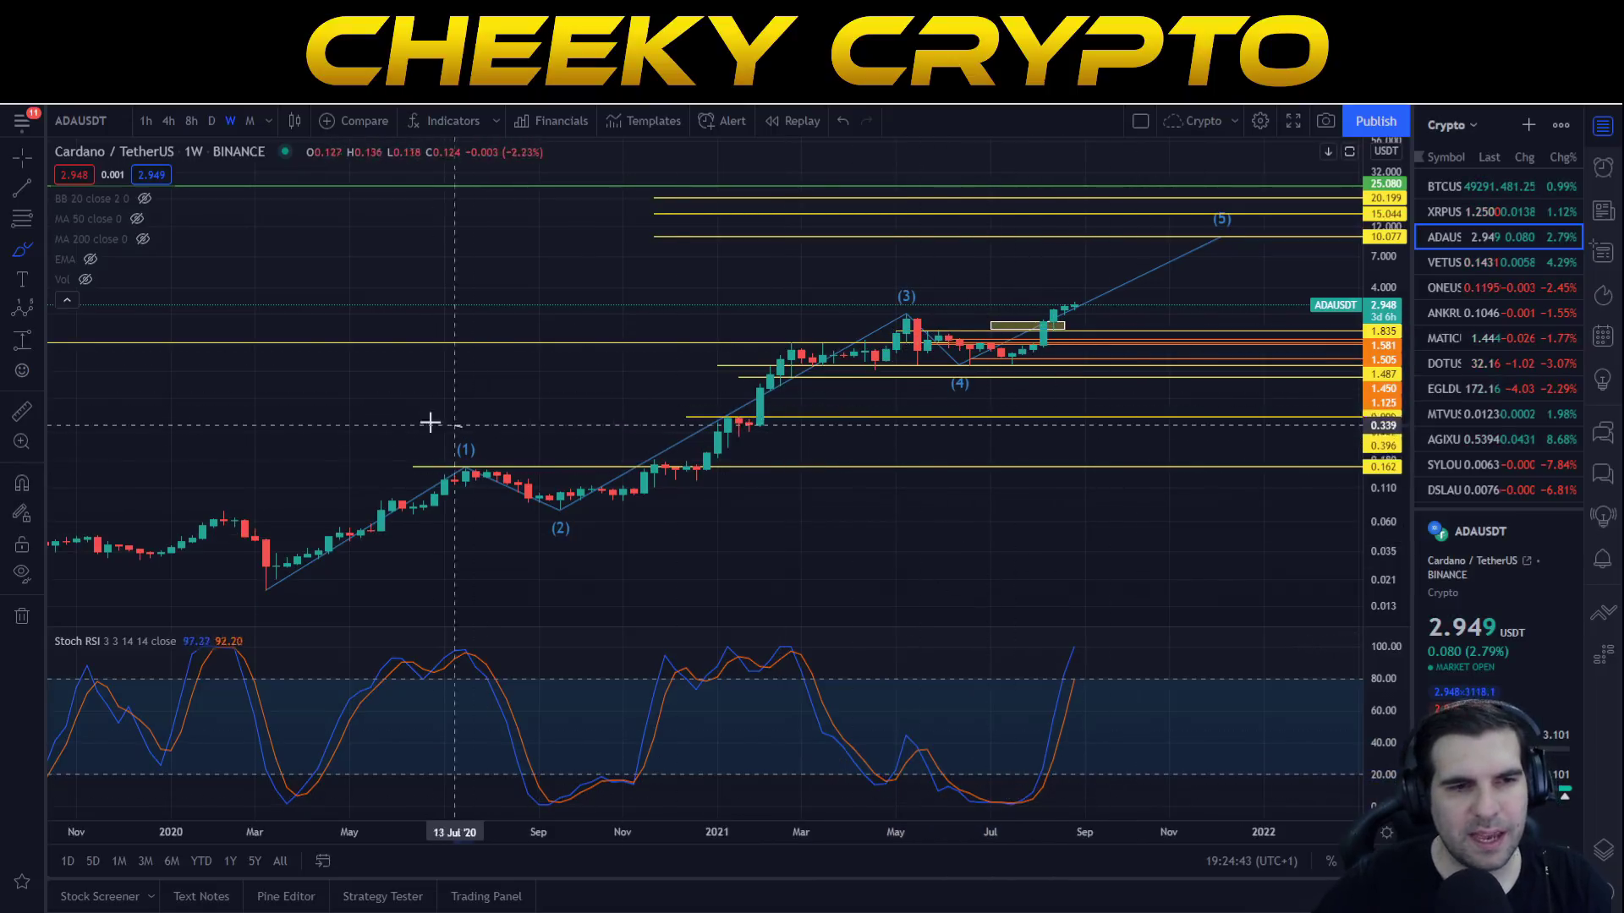
Mark the wave (1) top and the mid-2020, early 2021 and latest Stoch RSI highs with the Brush, deleting each mark
{"action": "left_click_drag", "start_coordinate": [429, 422], "coordinate": [436, 423]}
{"action": "key", "text": "Delete"}
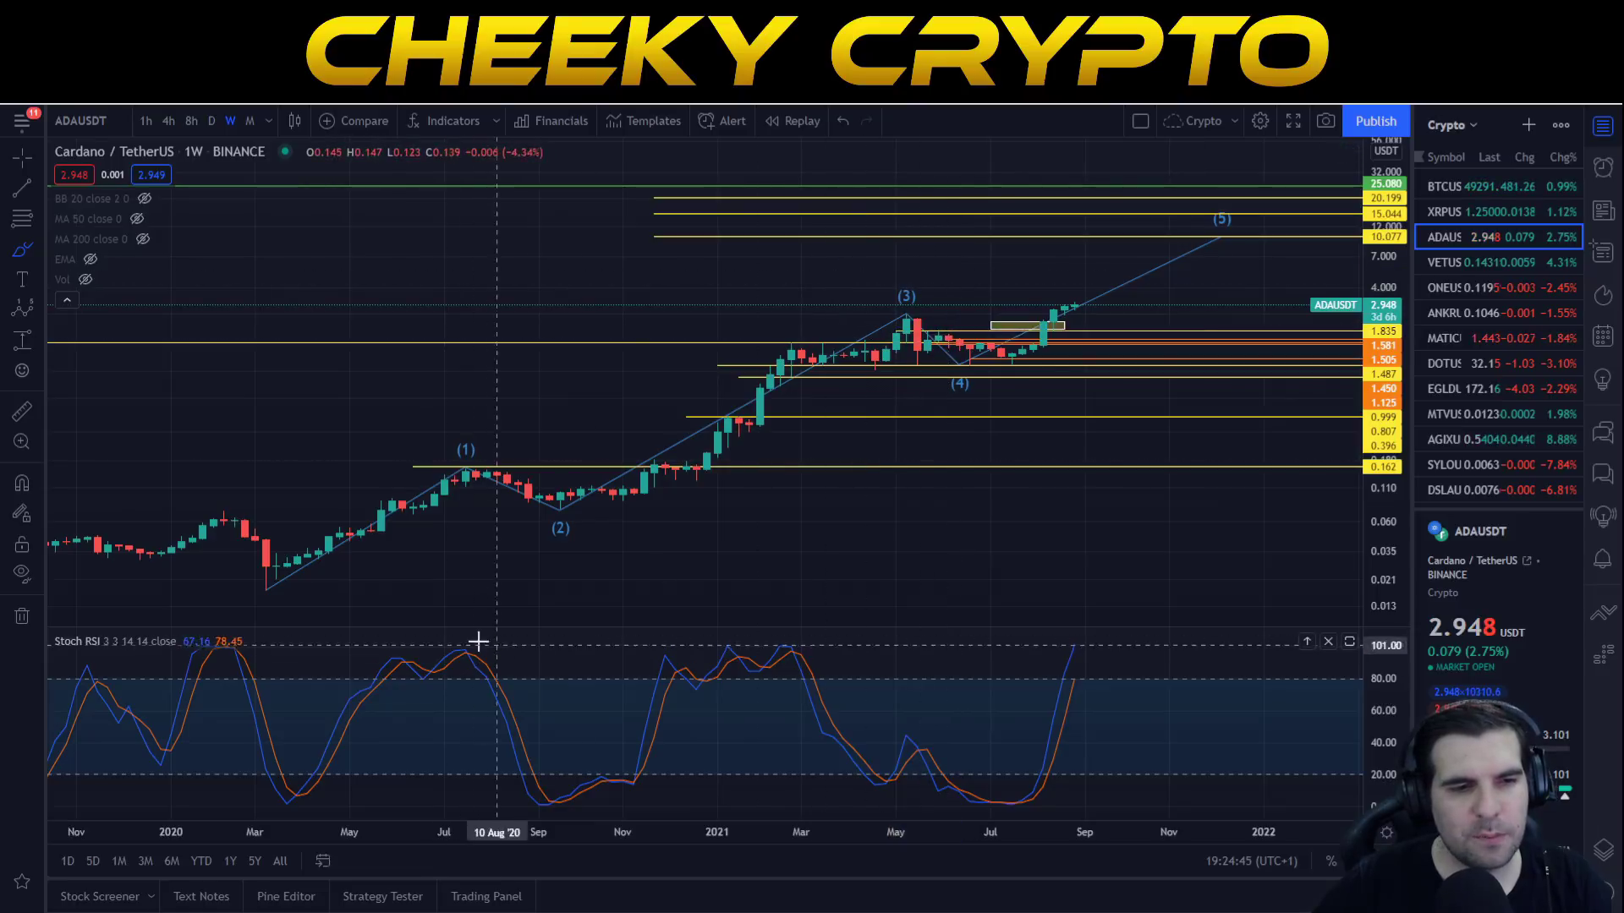
{"action": "left_click_drag", "start_coordinate": [479, 641], "coordinate": [384, 638]}
{"action": "key", "text": "Delete"}
{"action": "left_click_drag", "start_coordinate": [855, 652], "coordinate": [817, 657]}
{"action": "key", "text": "Delete"}
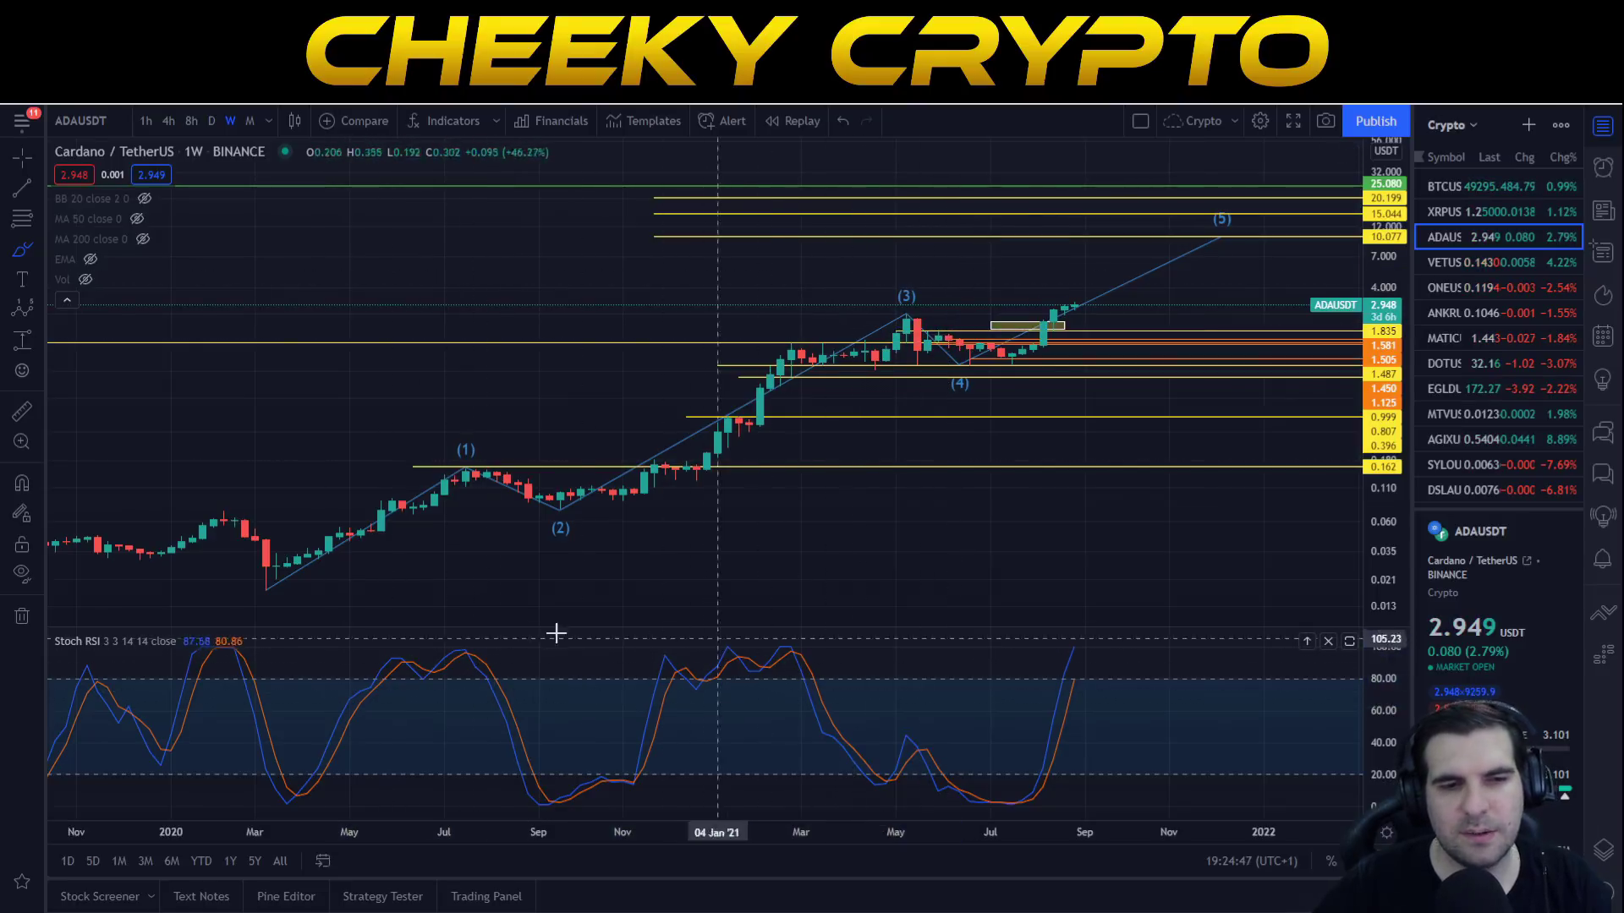
{"action": "left_click_drag", "start_coordinate": [1155, 653], "coordinate": [1030, 627]}
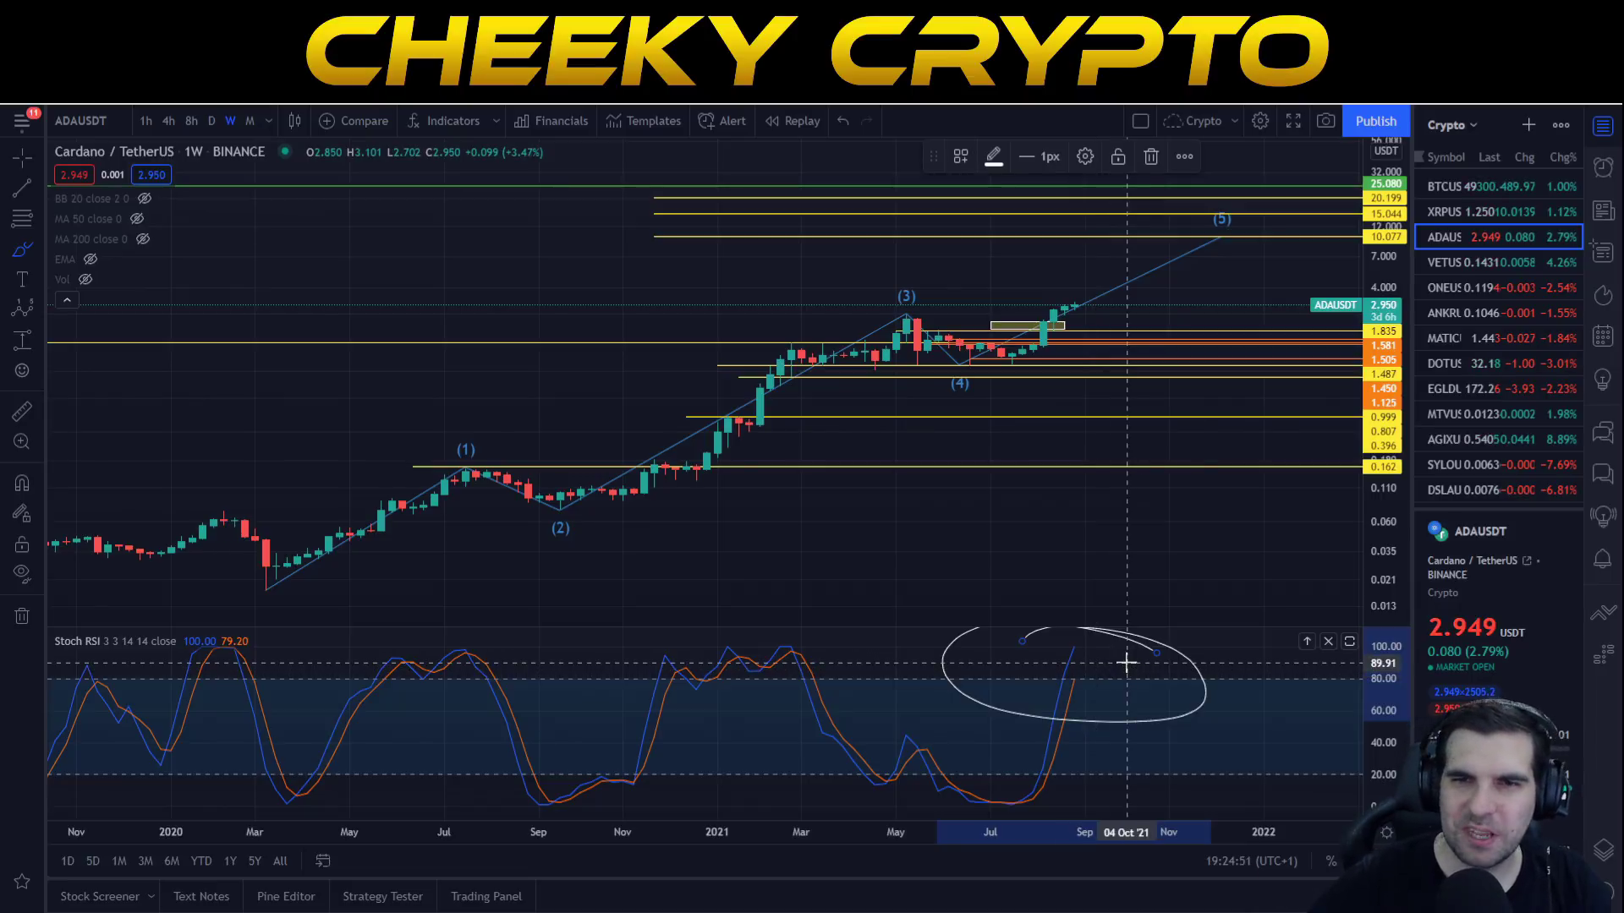
{"action": "key", "text": "Delete"}
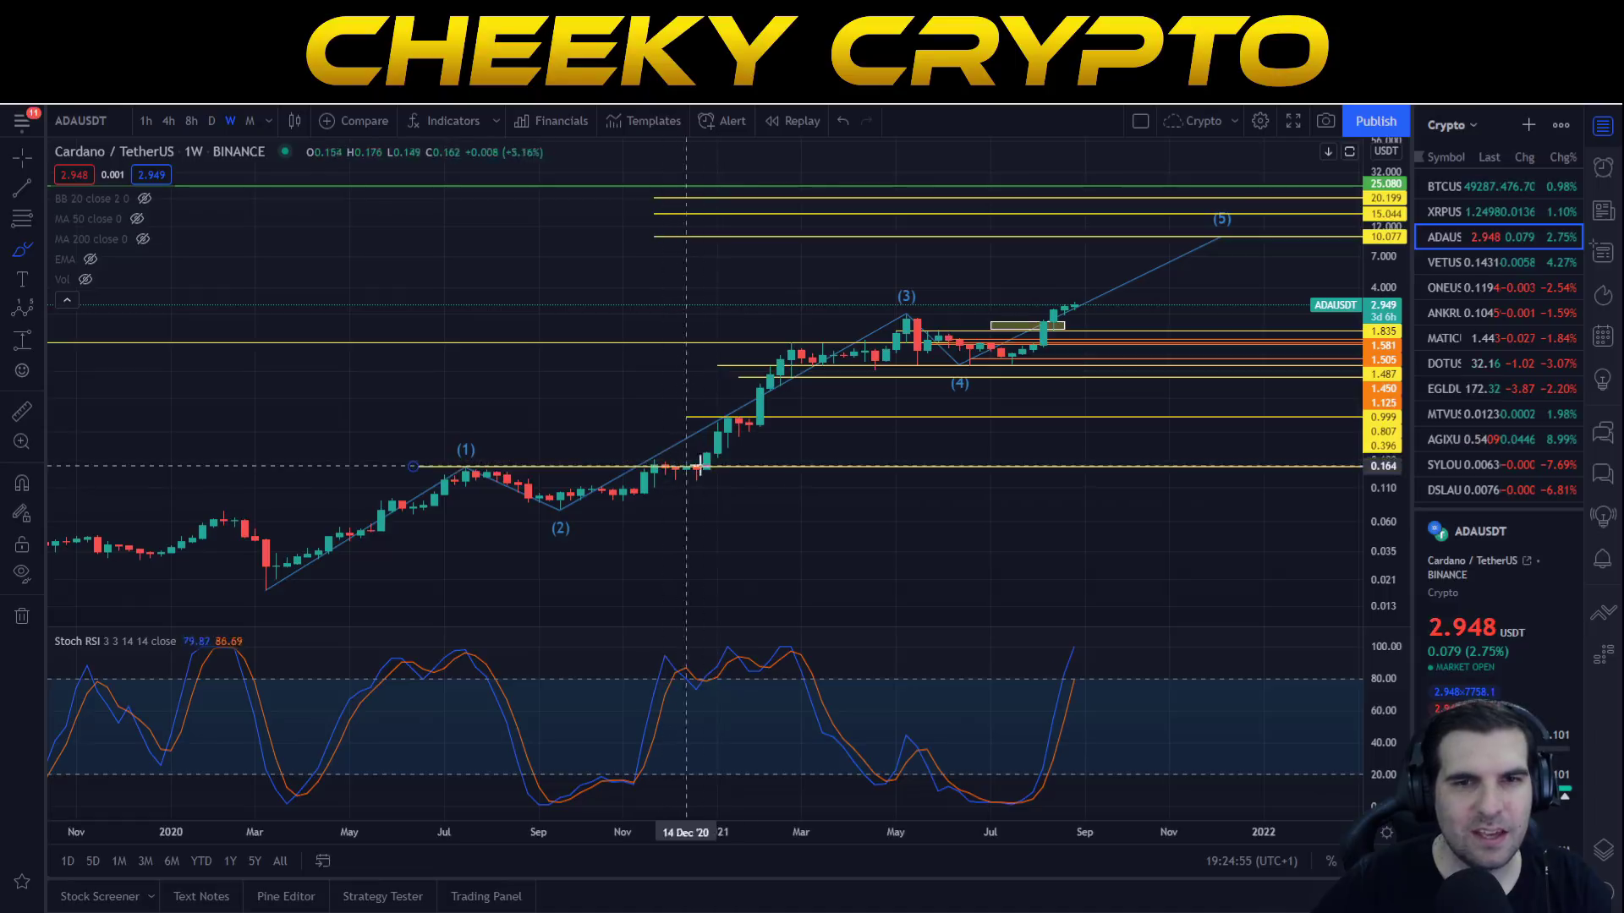
Mark the breakout at the 0.162 line and the Stoch RSI stretch starting November 2020 with the Brush, deleting each mark
{"action": "mouse_move", "coordinate": [722, 463]}
{"action": "left_mouse_down"}
{"action": "mouse_move", "coordinate": [659, 457]}
{"action": "mouse_move", "coordinate": [727, 439]}
{"action": "mouse_move", "coordinate": [668, 473]}
{"action": "mouse_move", "coordinate": [765, 490]}
{"action": "left_mouse_up"}
{"action": "key", "text": "Delete"}
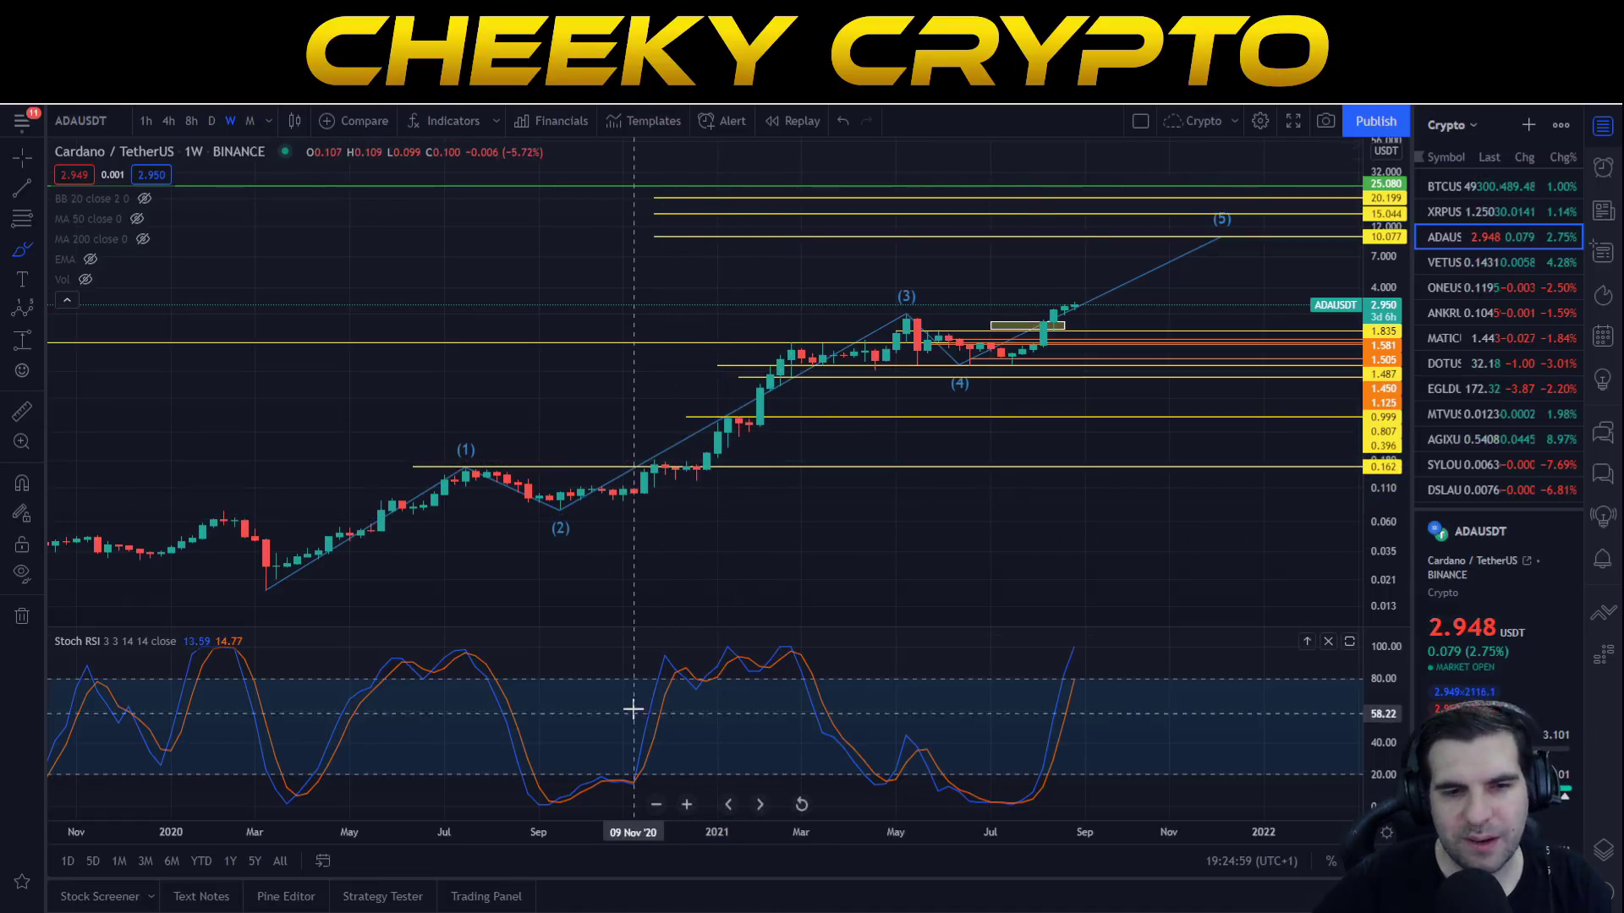
{"action": "mouse_move", "coordinate": [638, 700]}
{"action": "left_mouse_down"}
{"action": "mouse_move", "coordinate": [792, 658]}
{"action": "mouse_move", "coordinate": [826, 678]}
{"action": "left_mouse_up"}
{"action": "key", "text": "Delete"}
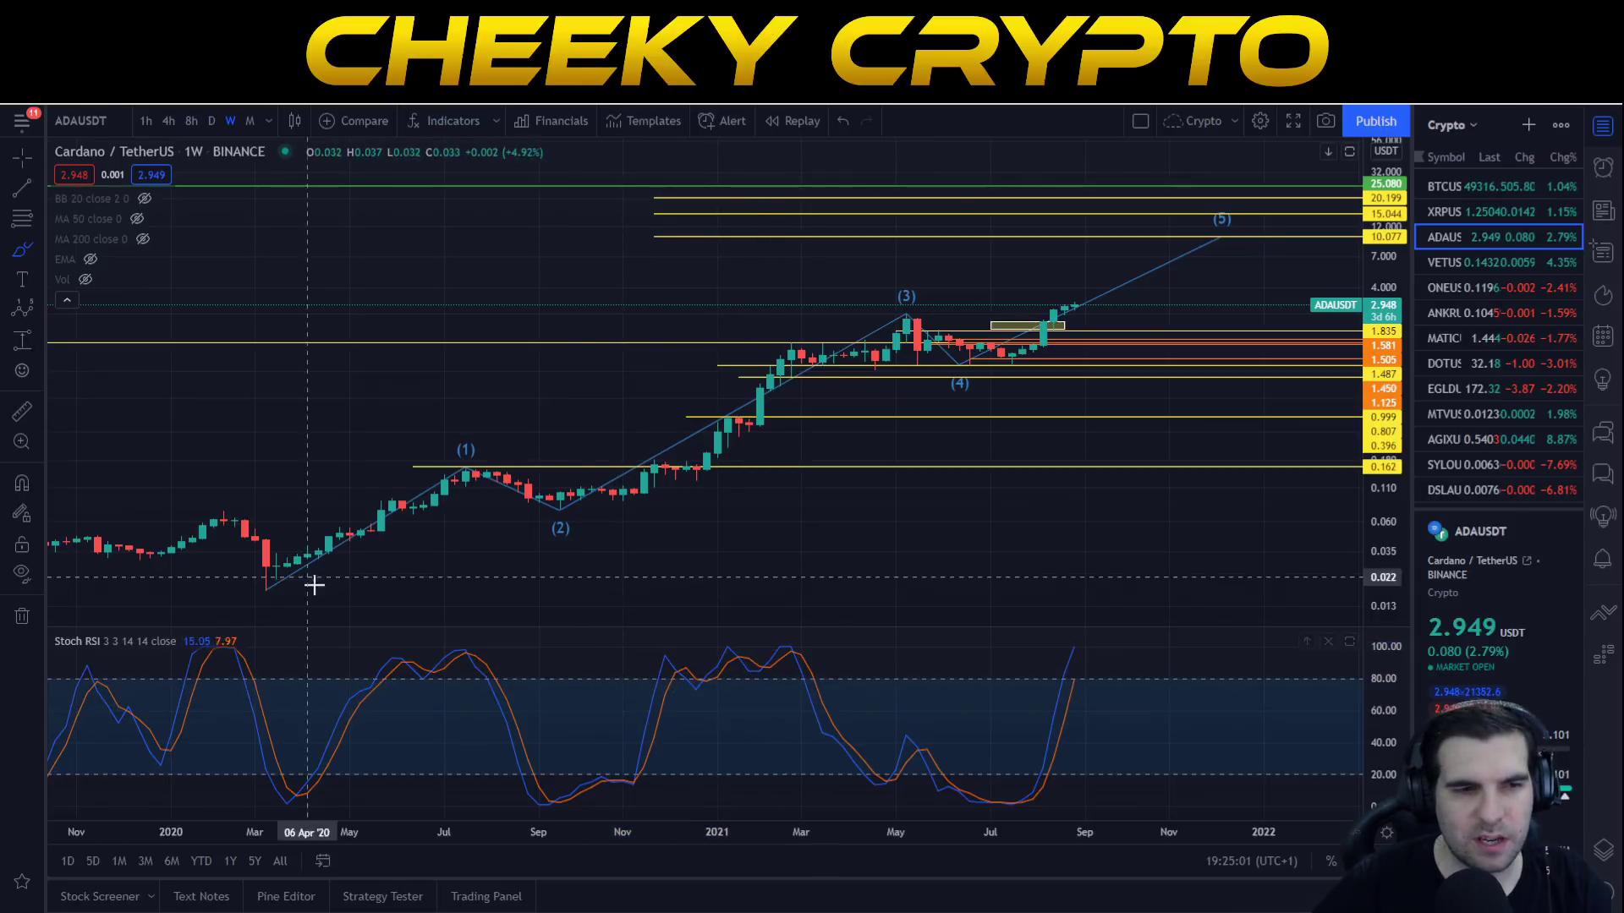
Mark the candles following the March 2020 low and circle the latest Stoch RSI rise with the Brush, removing both marks
{"action": "mouse_move", "coordinate": [359, 550]}
{"action": "left_mouse_down"}
{"action": "mouse_move", "coordinate": [338, 482]}
{"action": "mouse_move", "coordinate": [398, 533]}
{"action": "mouse_move", "coordinate": [355, 551]}
{"action": "left_mouse_up"}
{"action": "key", "text": "Delete"}
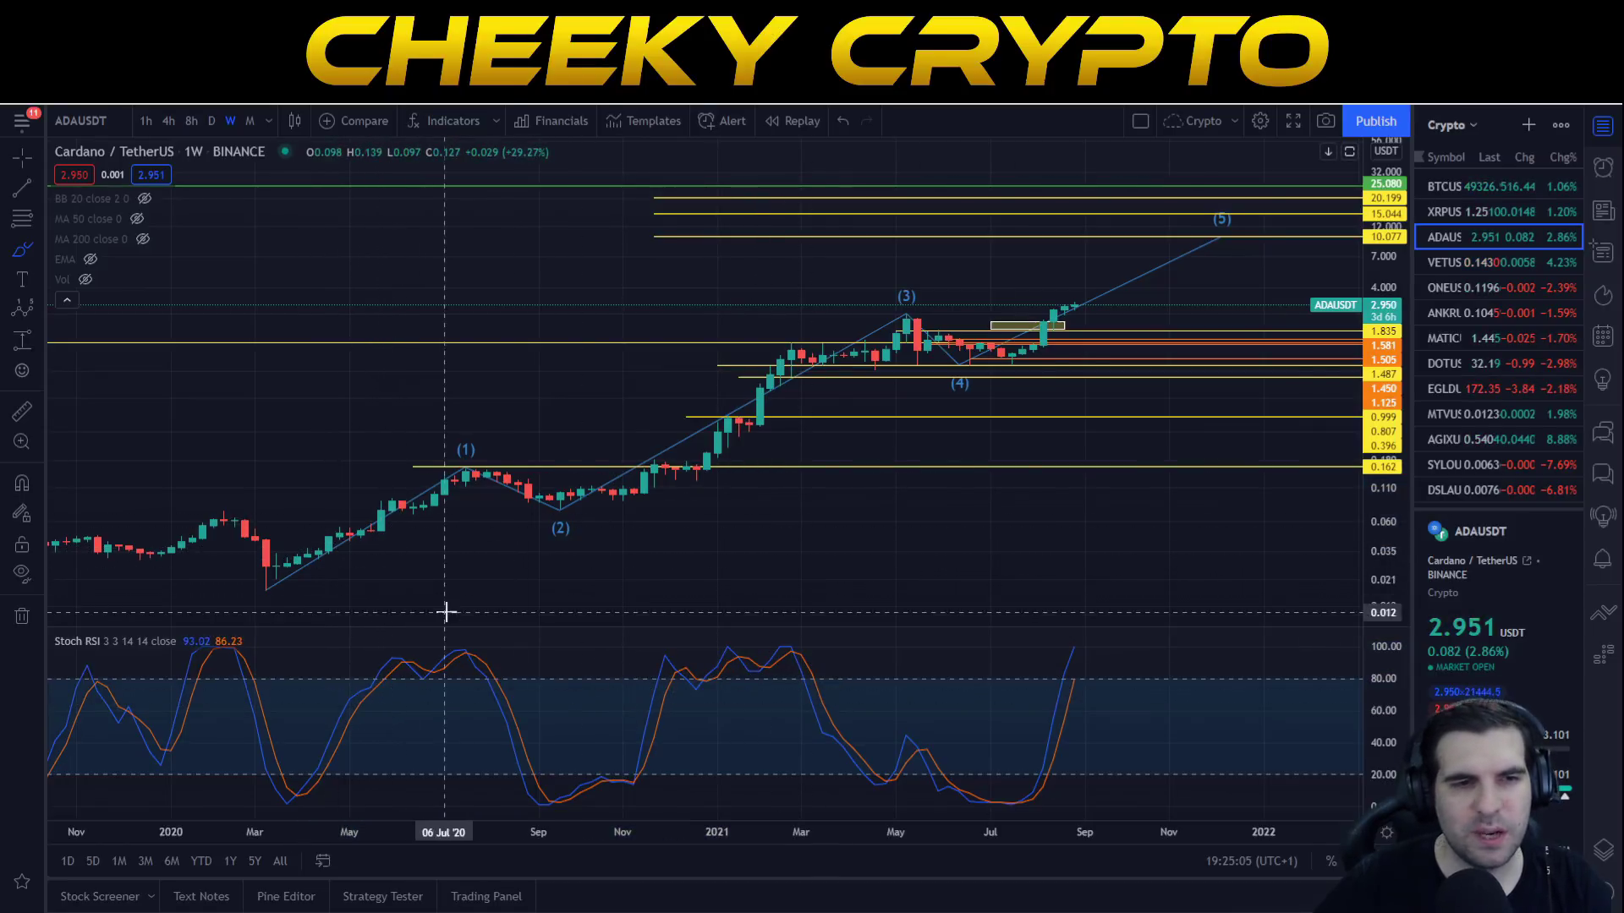
{"action": "left_click_drag", "start_coordinate": [1155, 652], "coordinate": [1201, 630]}
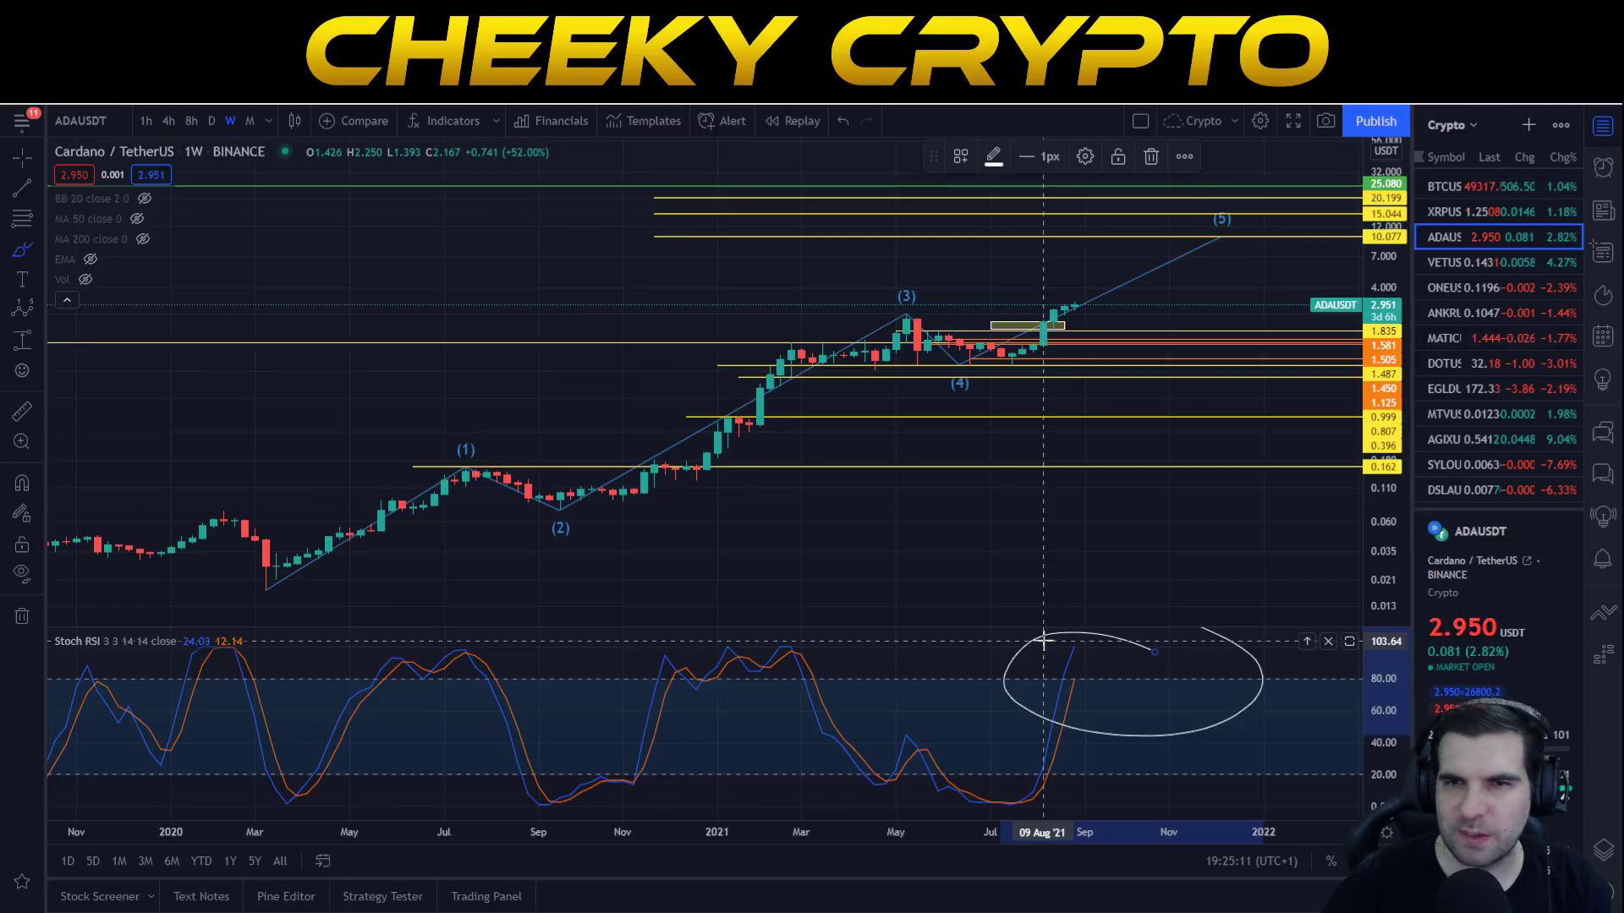
{"action": "key", "text": "ctrl+z"}
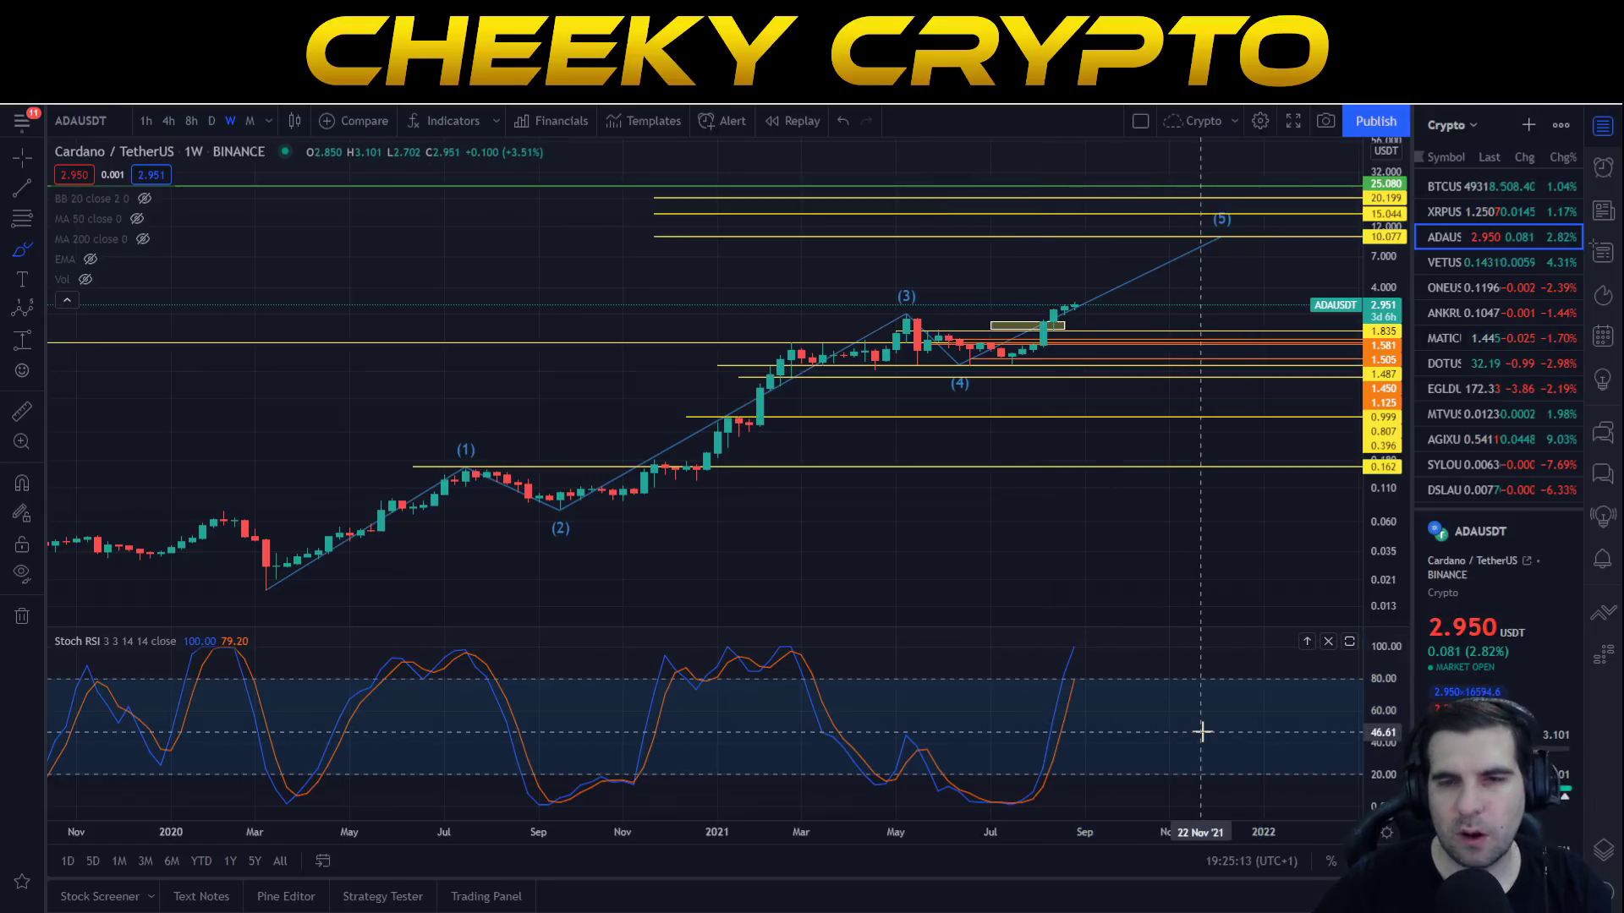
Mark the latest Stoch RSI turn and circle the candles around waves (3) and (4) with the Brush, removing each mark
{"action": "mouse_move", "coordinate": [1081, 775]}
{"action": "left_mouse_down"}
{"action": "mouse_move", "coordinate": [1116, 794]}
{"action": "mouse_move", "coordinate": [1086, 774]}
{"action": "left_mouse_up"}
{"action": "key", "text": "ctrl+z"}
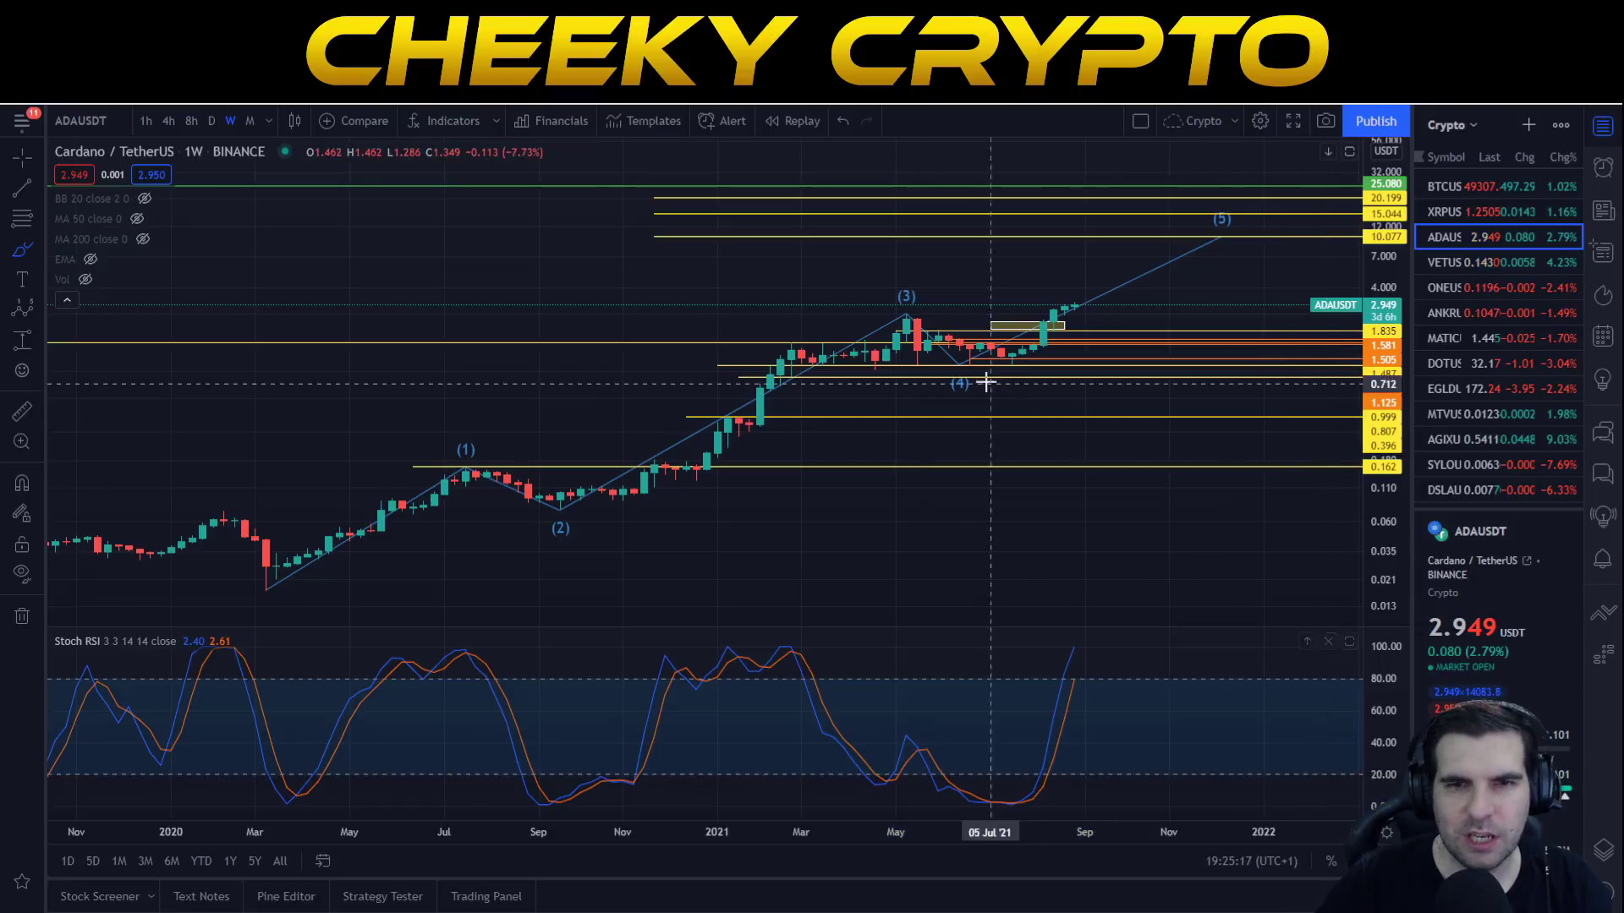
{"action": "mouse_move", "coordinate": [986, 378]}
{"action": "left_mouse_down"}
{"action": "mouse_move", "coordinate": [840, 291]}
{"action": "mouse_move", "coordinate": [973, 405]}
{"action": "left_mouse_up"}
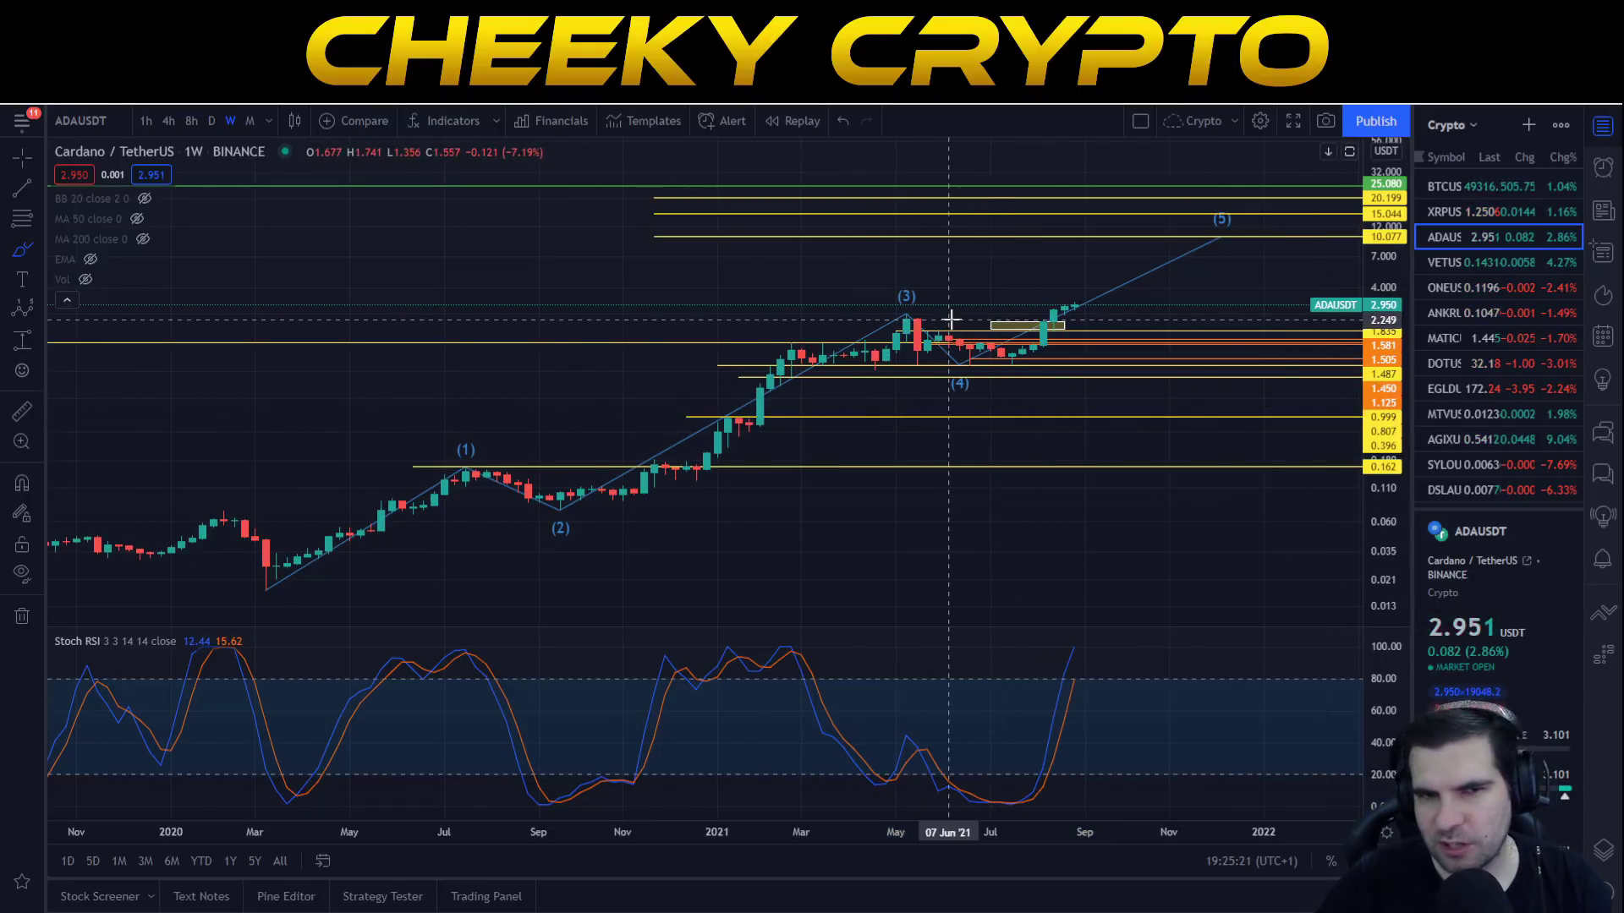
{"action": "mouse_move", "coordinate": [950, 326]}
{"action": "left_mouse_down"}
{"action": "mouse_move", "coordinate": [930, 368]}
{"action": "mouse_move", "coordinate": [990, 318]}
{"action": "mouse_move", "coordinate": [927, 288]}
{"action": "left_mouse_up"}
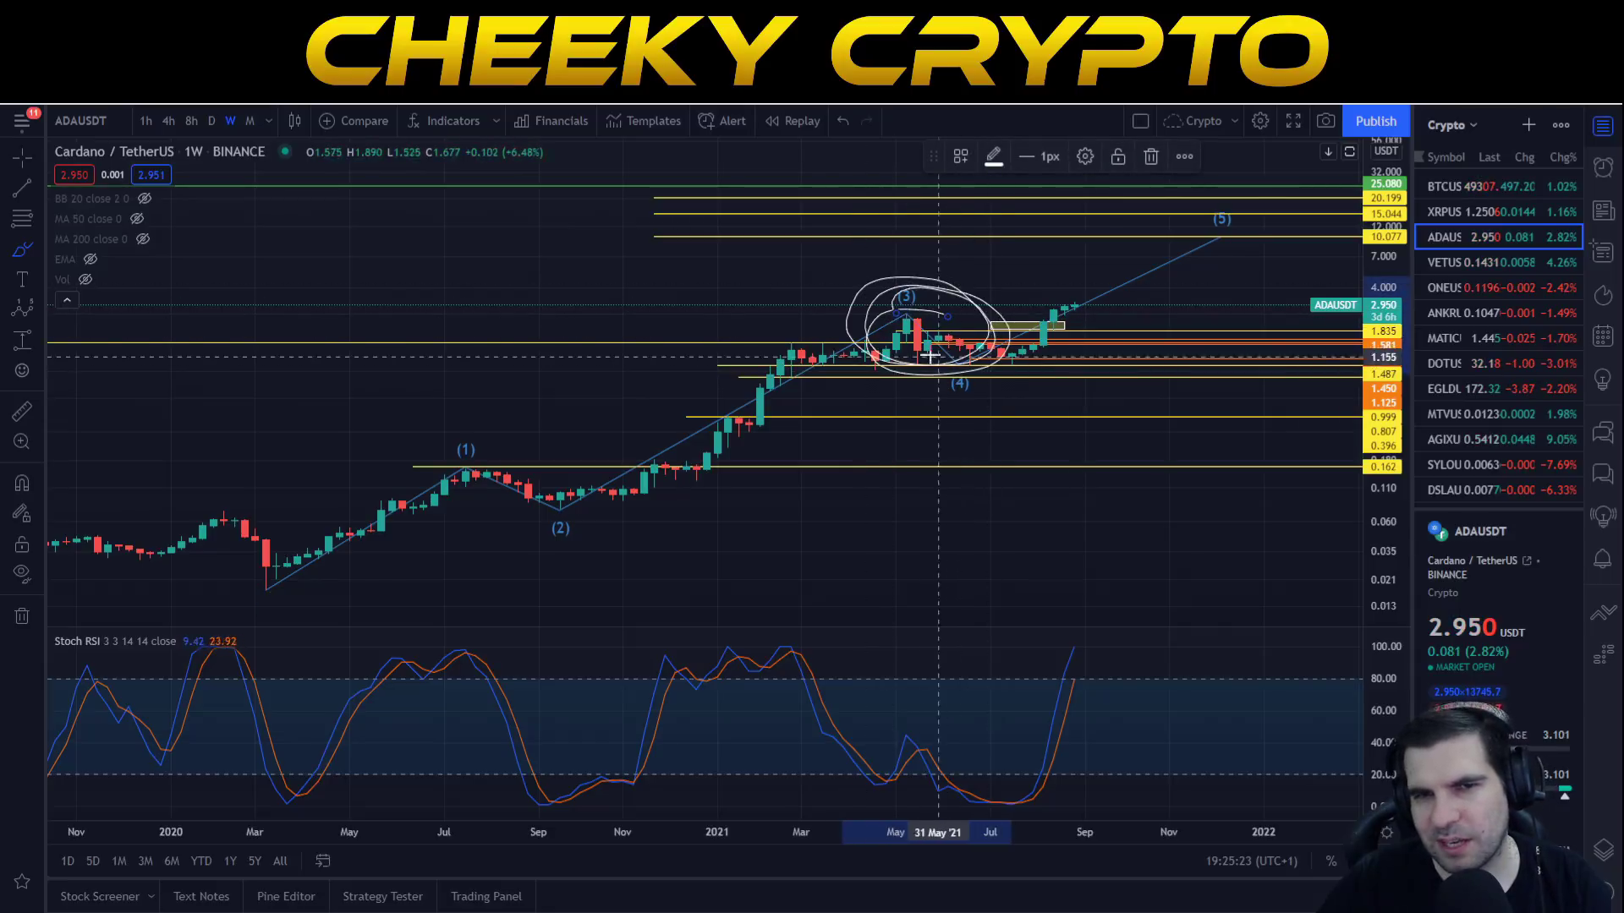
{"action": "key", "text": "Delete"}
{"action": "mouse_move", "coordinate": [1012, 363]}
{"action": "left_mouse_down"}
{"action": "mouse_move", "coordinate": [990, 314]}
{"action": "mouse_move", "coordinate": [1022, 358]}
{"action": "mouse_move", "coordinate": [1040, 452]}
{"action": "left_mouse_up"}
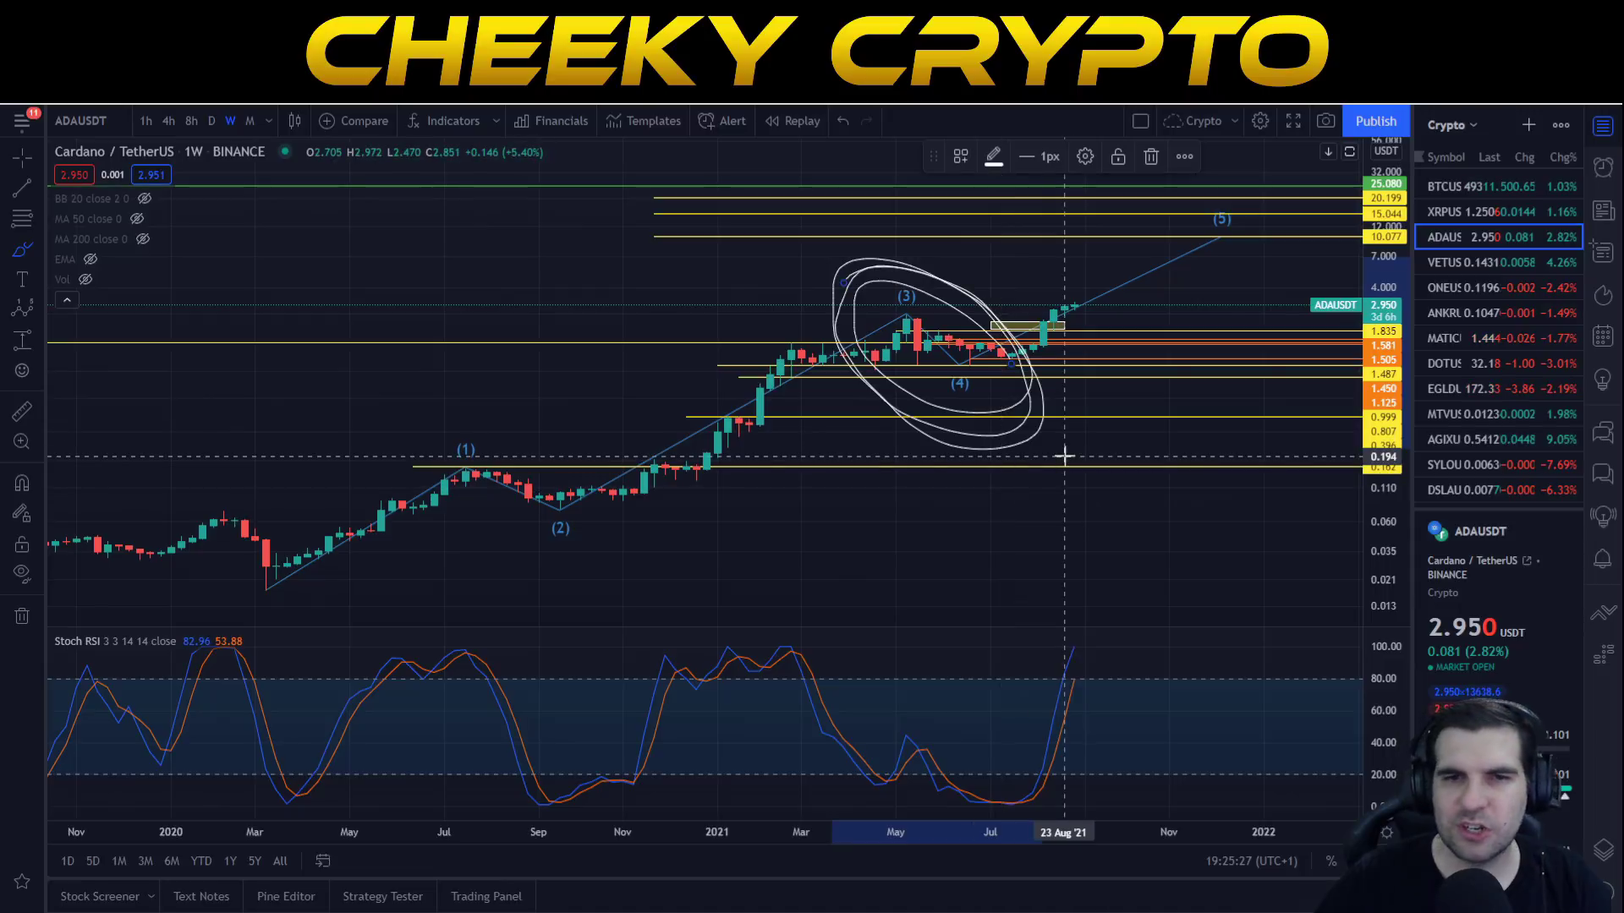
{"action": "key", "text": "ctrl+z"}
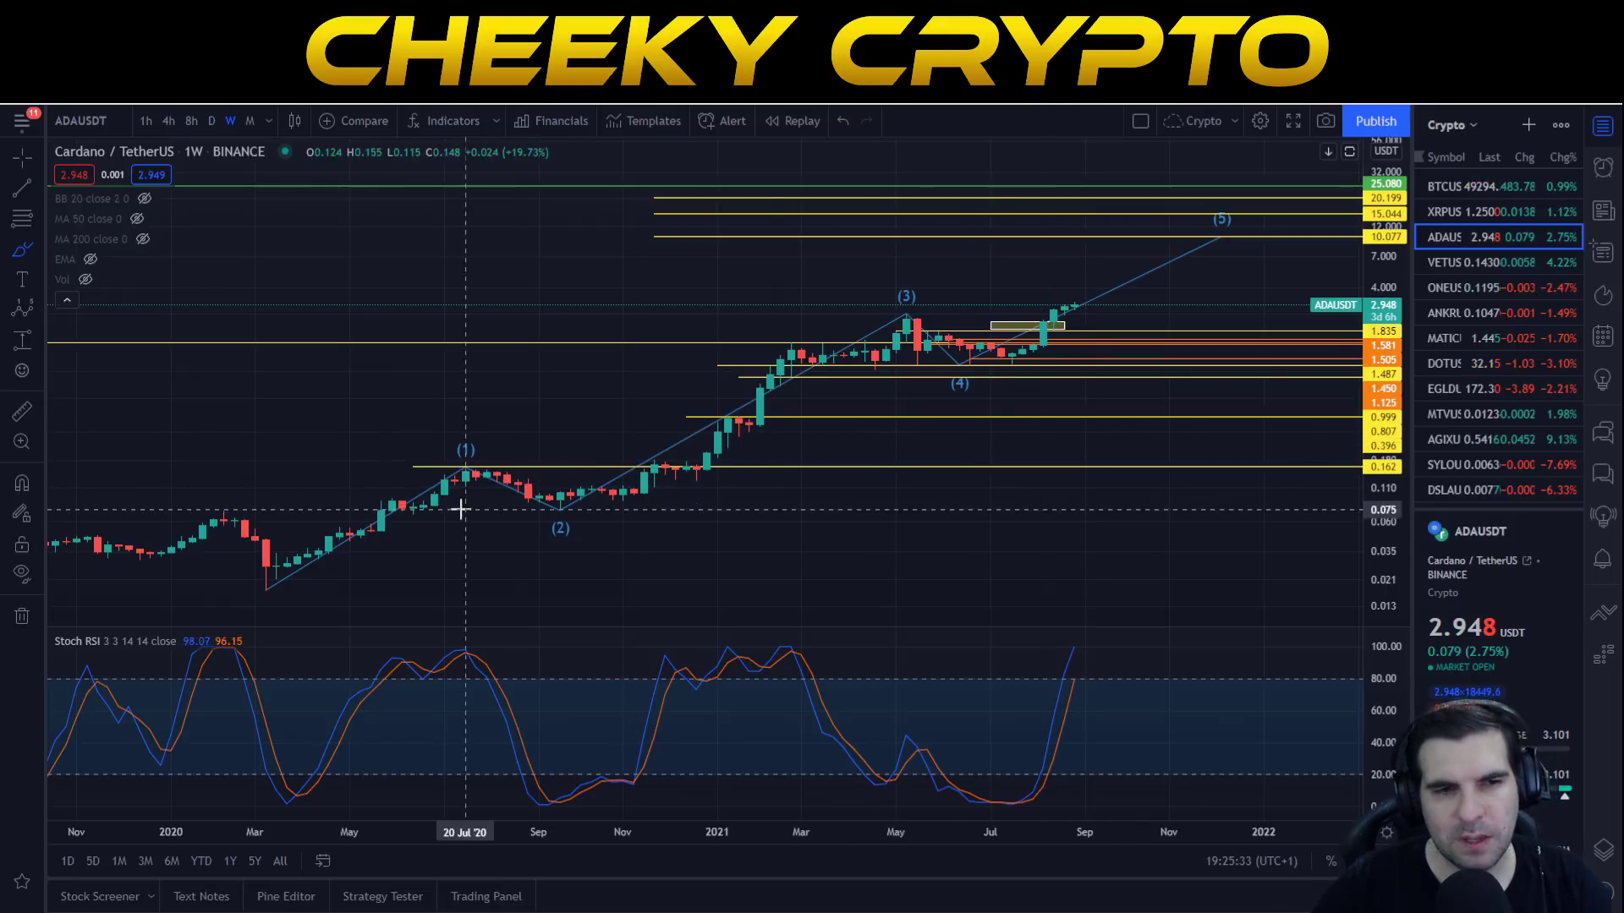
Circle the early 2020 candles leading into wave (1) and mark the projected wave (5) leg with the Brush, undoing both marks
{"action": "mouse_move", "coordinate": [429, 544]}
{"action": "left_mouse_down"}
{"action": "mouse_move", "coordinate": [224, 499]}
{"action": "mouse_move", "coordinate": [283, 584]}
{"action": "mouse_move", "coordinate": [156, 533]}
{"action": "left_mouse_up"}
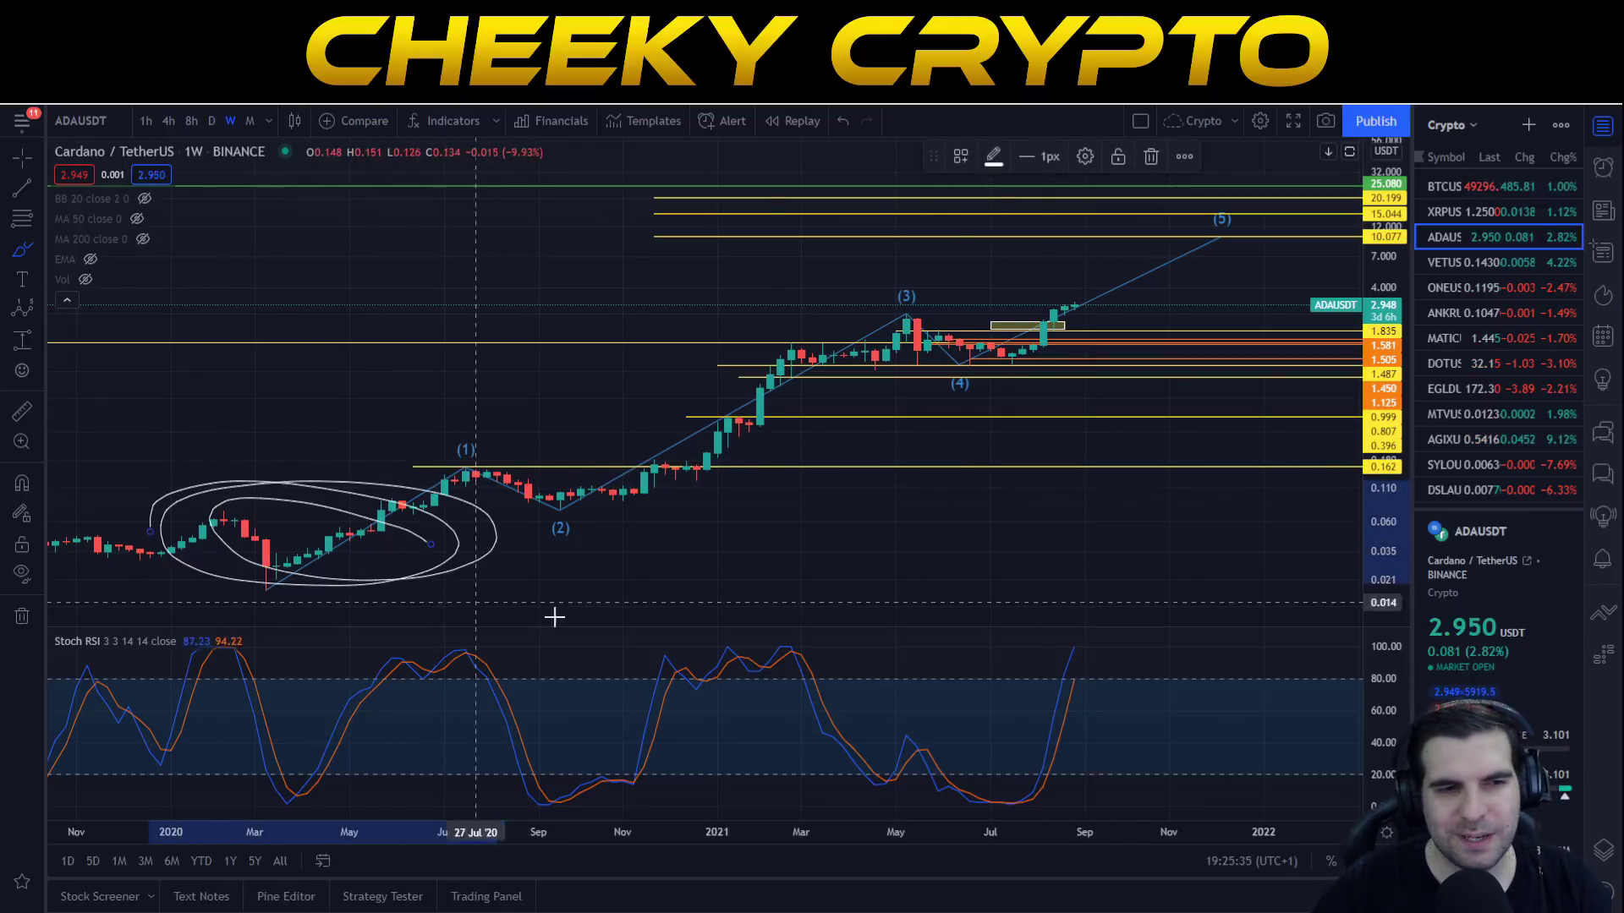
{"action": "key", "text": "ctrl+z"}
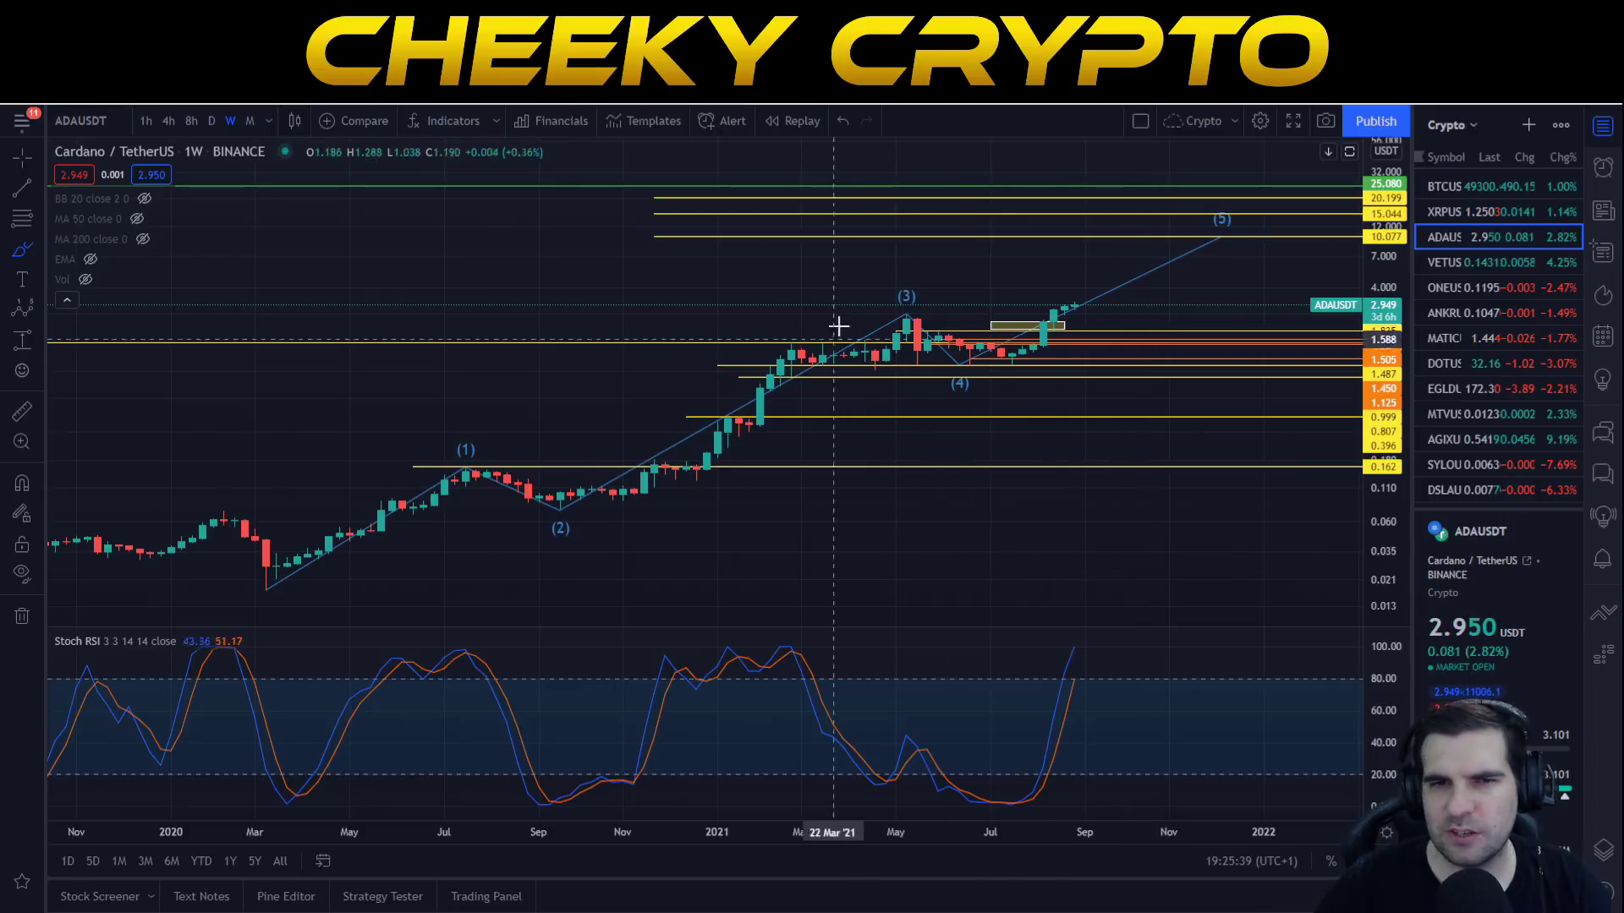
{"action": "mouse_move", "coordinate": [1269, 218]}
{"action": "left_mouse_down"}
{"action": "mouse_move", "coordinate": [1283, 286]}
{"action": "mouse_move", "coordinate": [1067, 279]}
{"action": "left_mouse_up"}
{"action": "key", "text": "ctrl+z"}
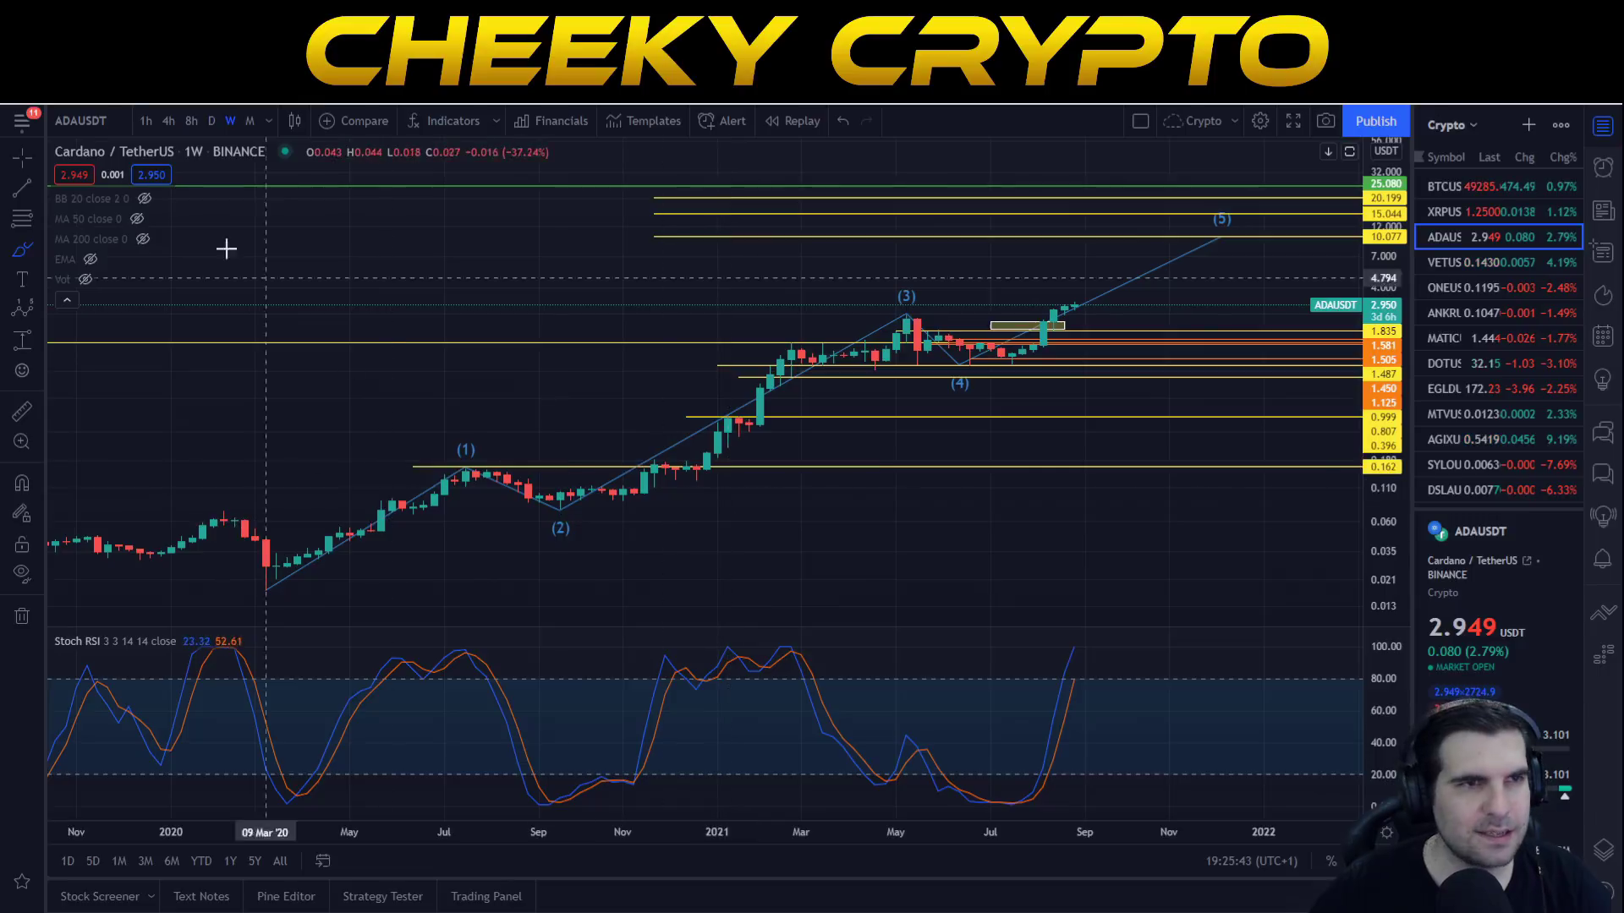
Switch the chart to the daily timeframe and rescale it to frame the August rally and its yellow wedge
{"action": "left_click", "coordinate": [212, 121]}
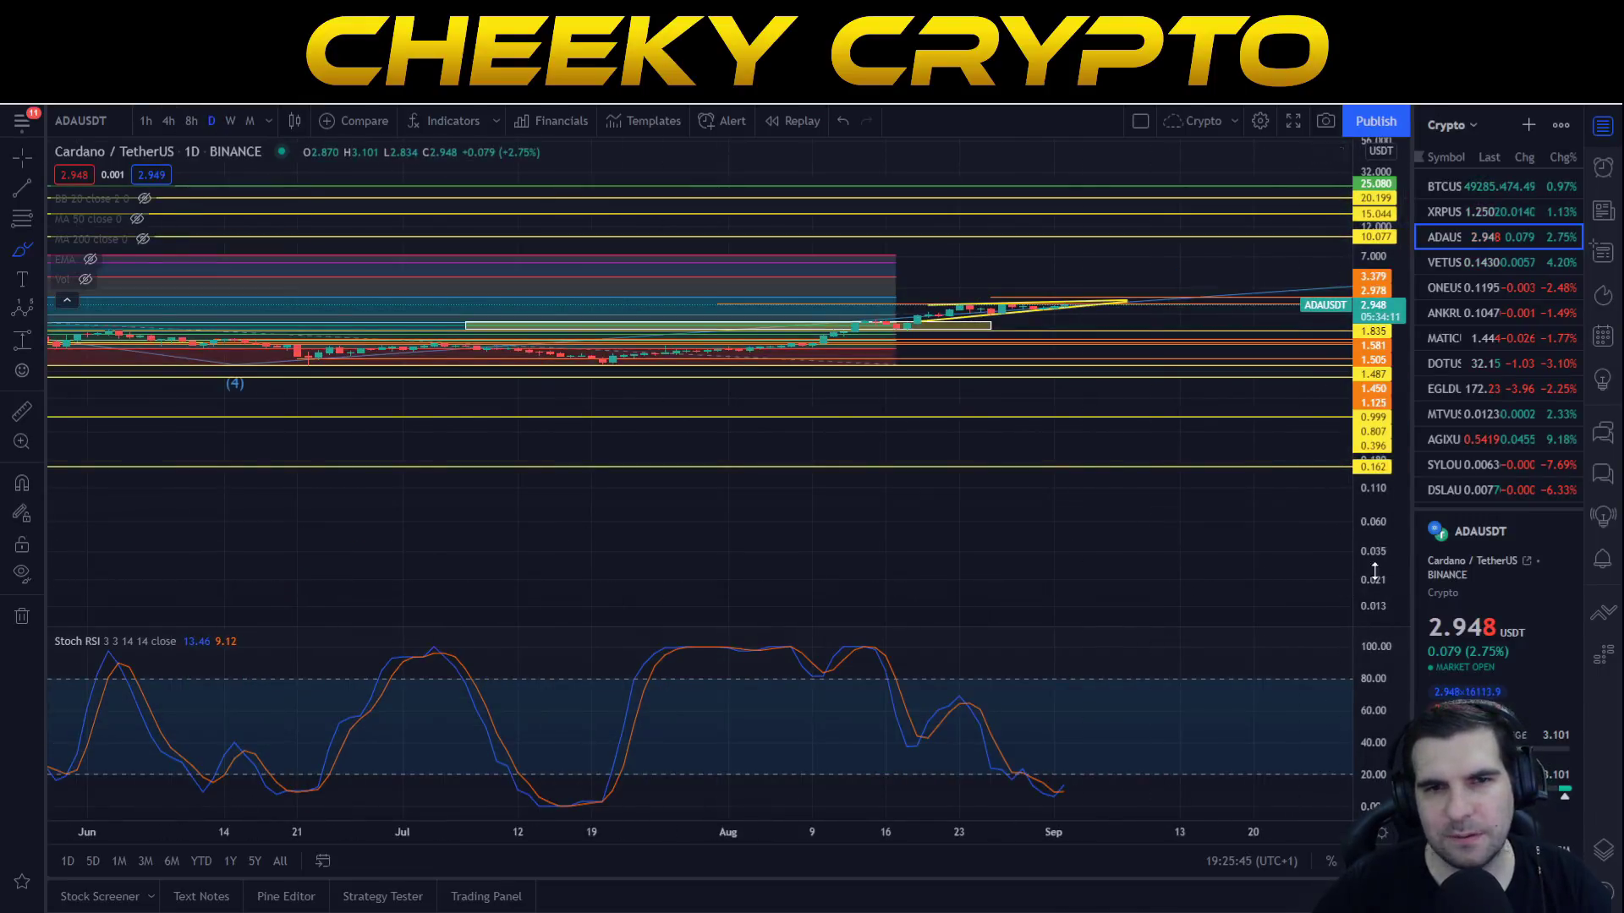
{"action": "left_click_drag", "start_coordinate": [1374, 573], "coordinate": [1100, 181]}
{"action": "left_click", "coordinate": [22, 161]}
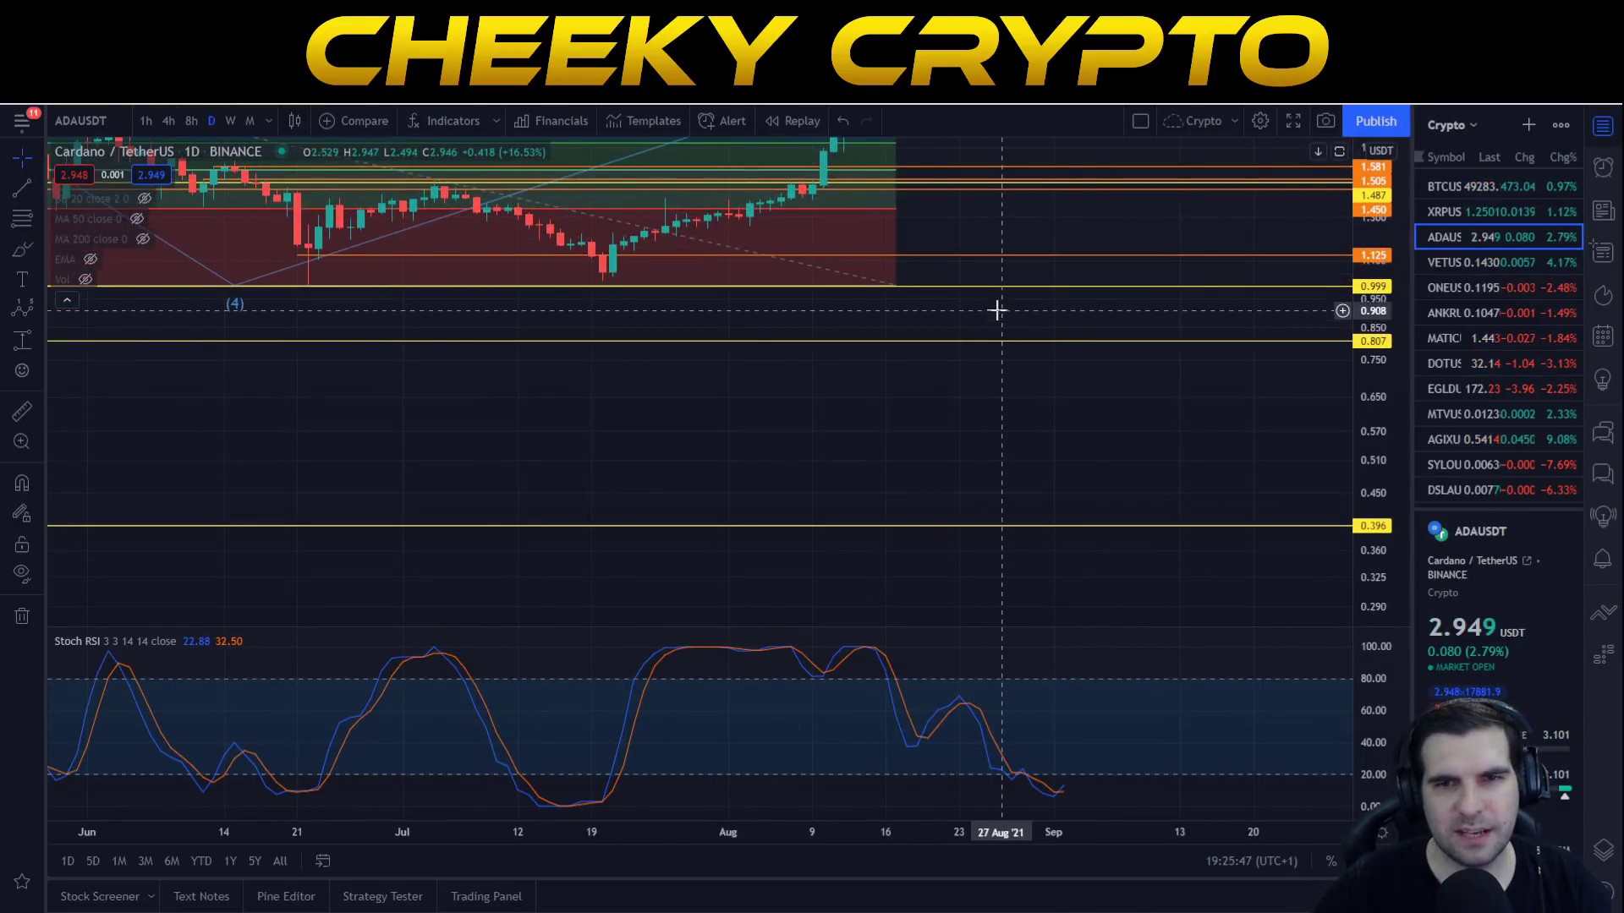
{"action": "left_click_drag", "start_coordinate": [997, 322], "coordinate": [986, 529]}
{"action": "left_click_drag", "start_coordinate": [1380, 587], "coordinate": [1344, 244]}
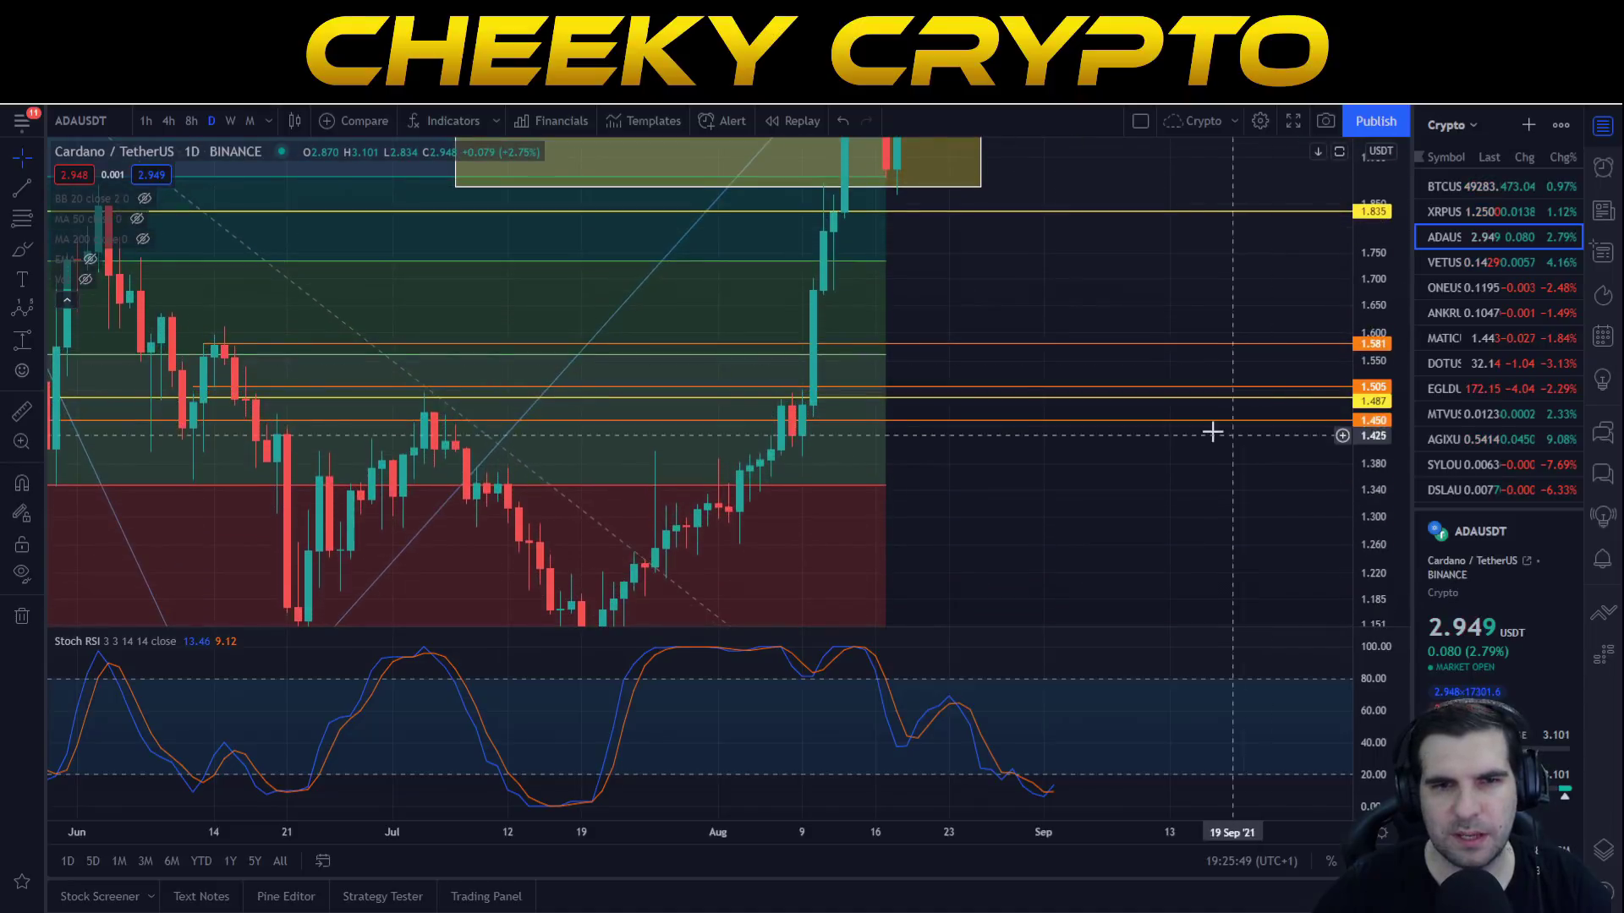
{"action": "left_click_drag", "start_coordinate": [1223, 246], "coordinate": [1045, 593]}
{"action": "left_click_drag", "start_coordinate": [1075, 355], "coordinate": [1095, 408]}
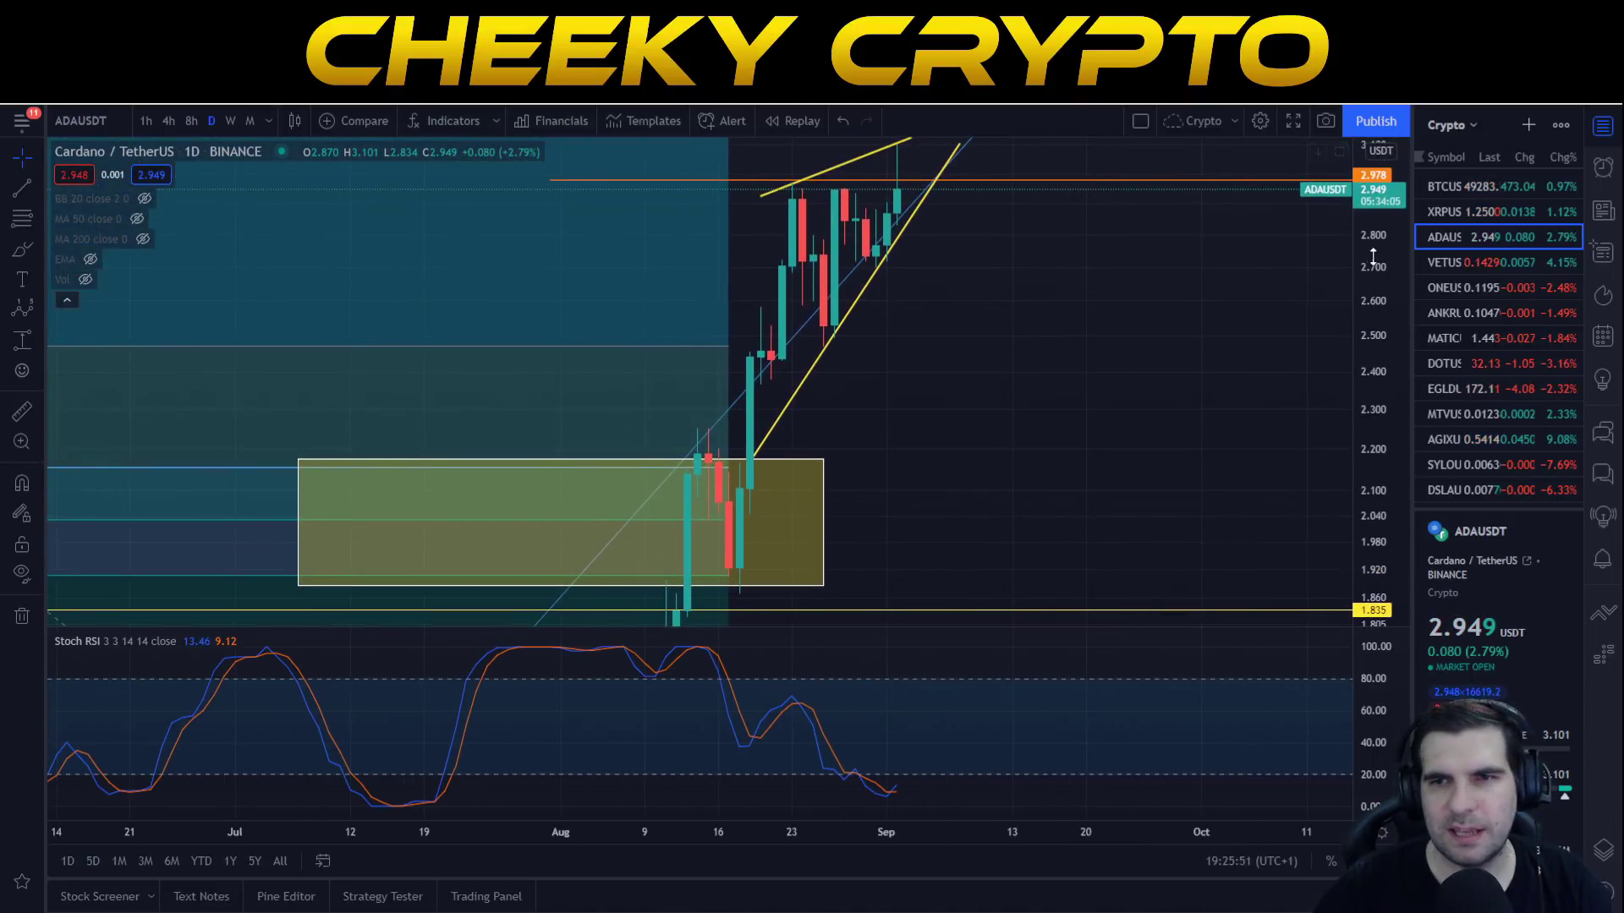
{"action": "left_click_drag", "start_coordinate": [1372, 259], "coordinate": [1372, 502]}
{"action": "left_click_drag", "start_coordinate": [1120, 385], "coordinate": [1224, 360]}
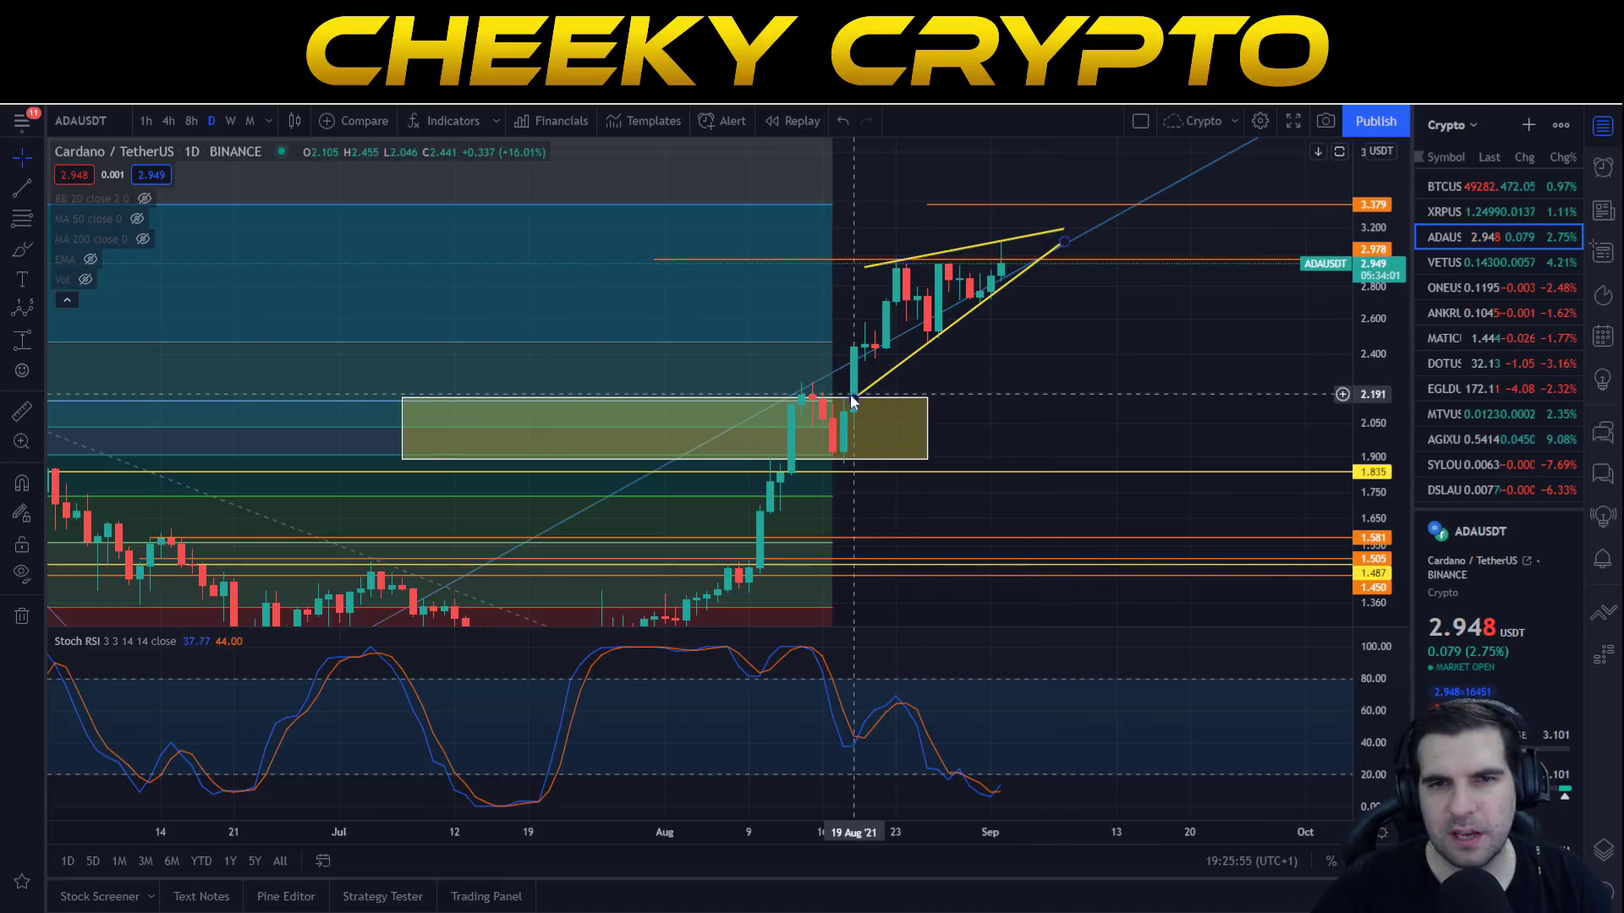
Turn off Days visibility for both yellow wedge trend lines to hide them on the daily chart
{"action": "left_click", "coordinate": [1000, 294]}
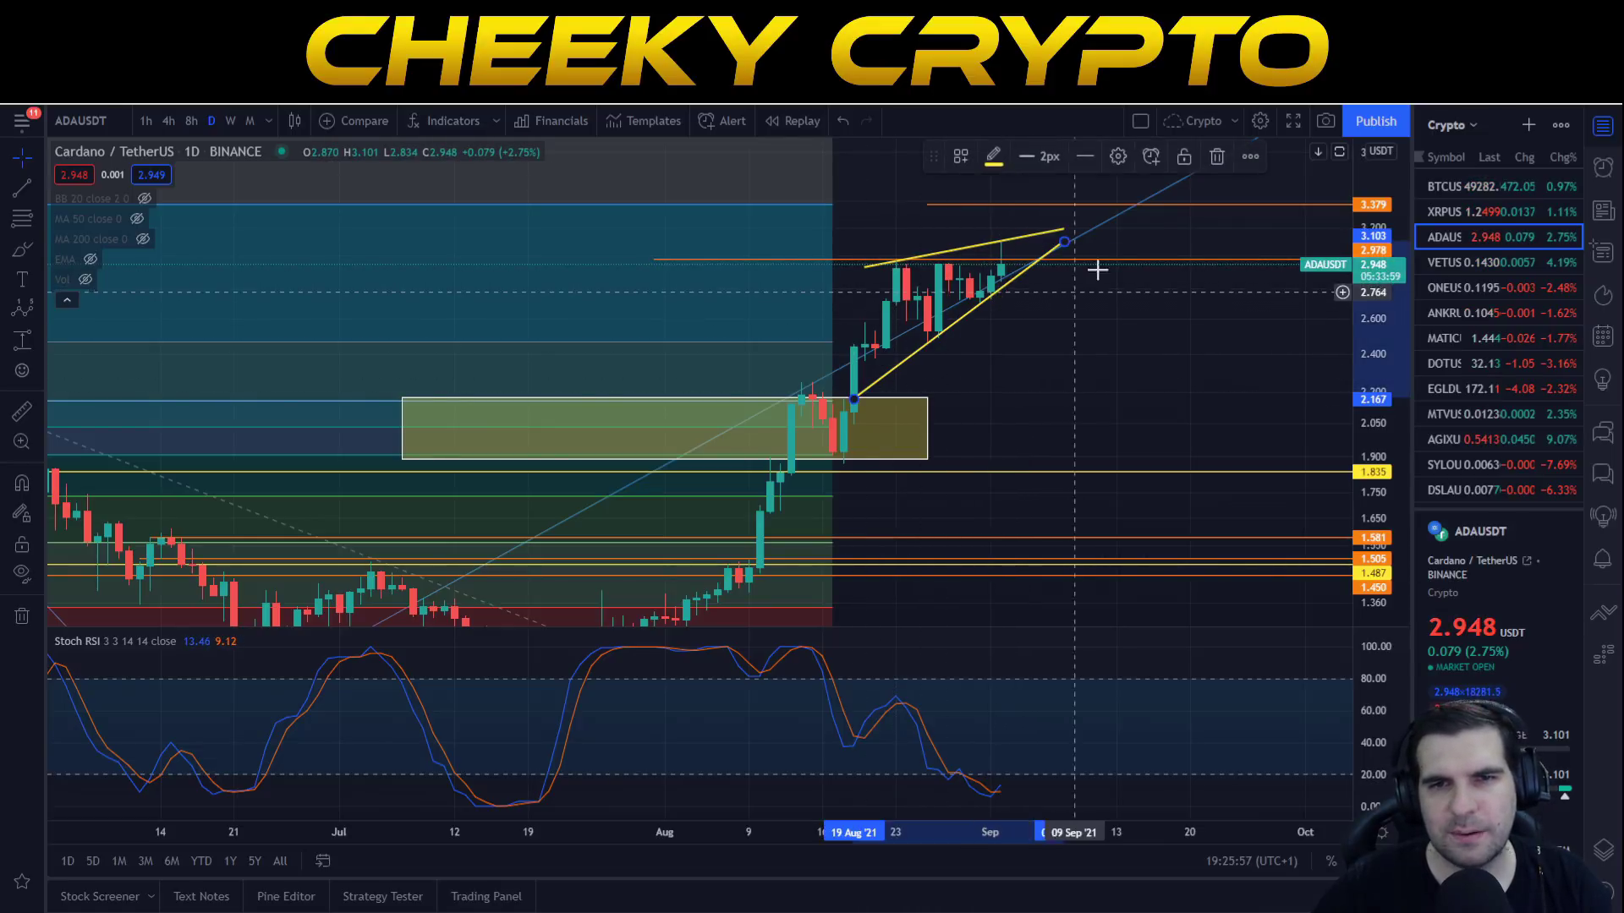
{"action": "left_click", "coordinate": [1110, 159]}
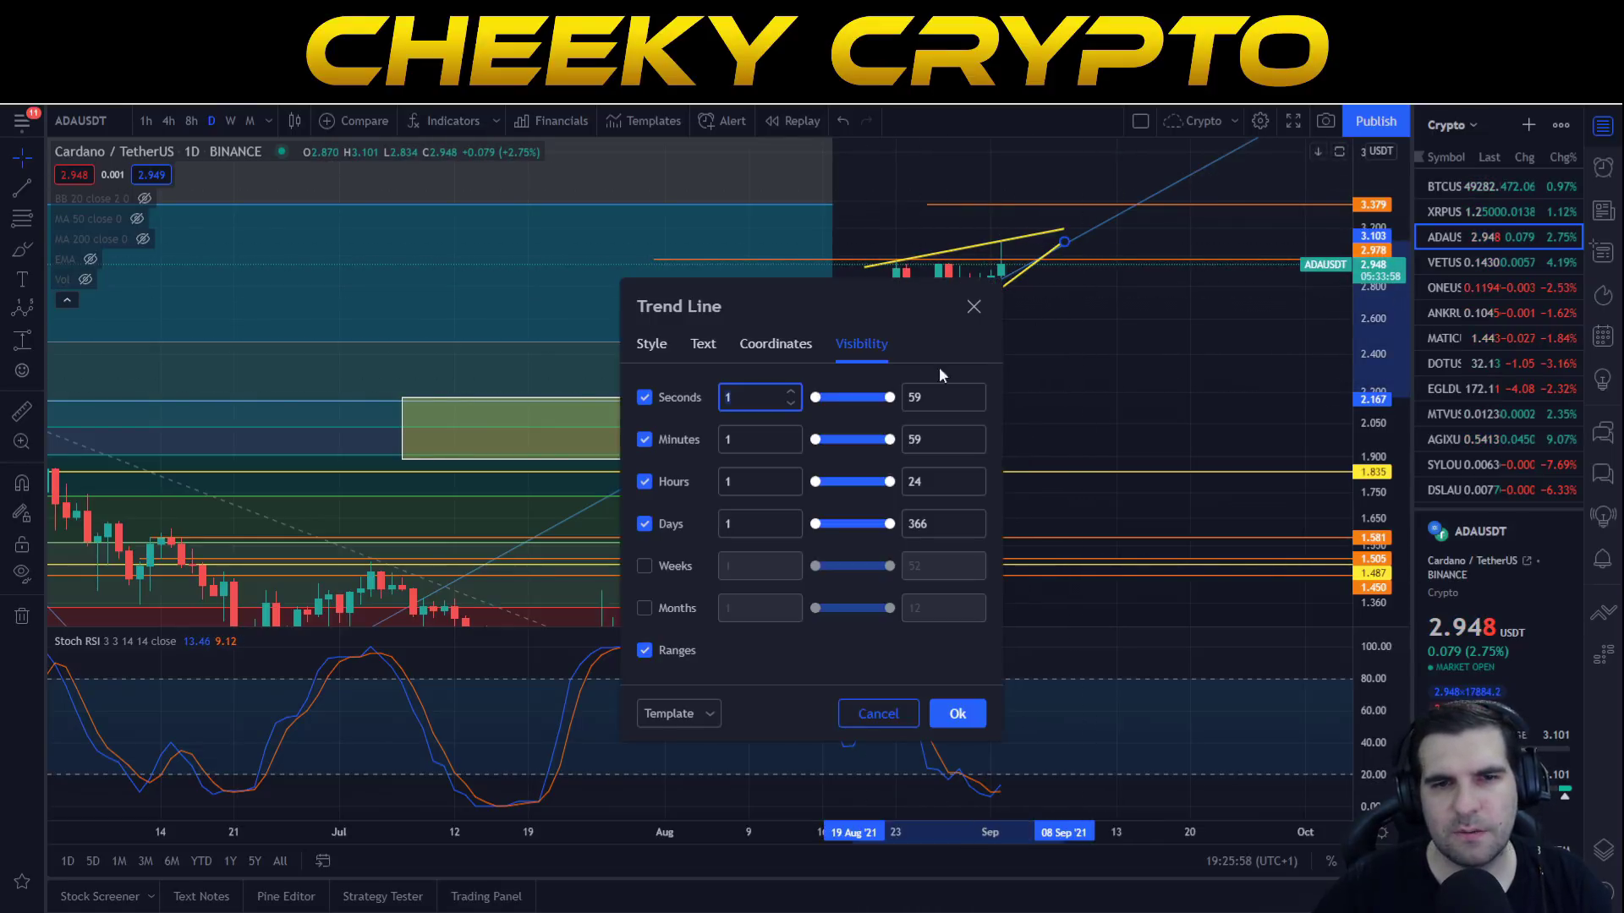
{"action": "left_click", "coordinate": [645, 524]}
{"action": "left_click", "coordinate": [947, 262]}
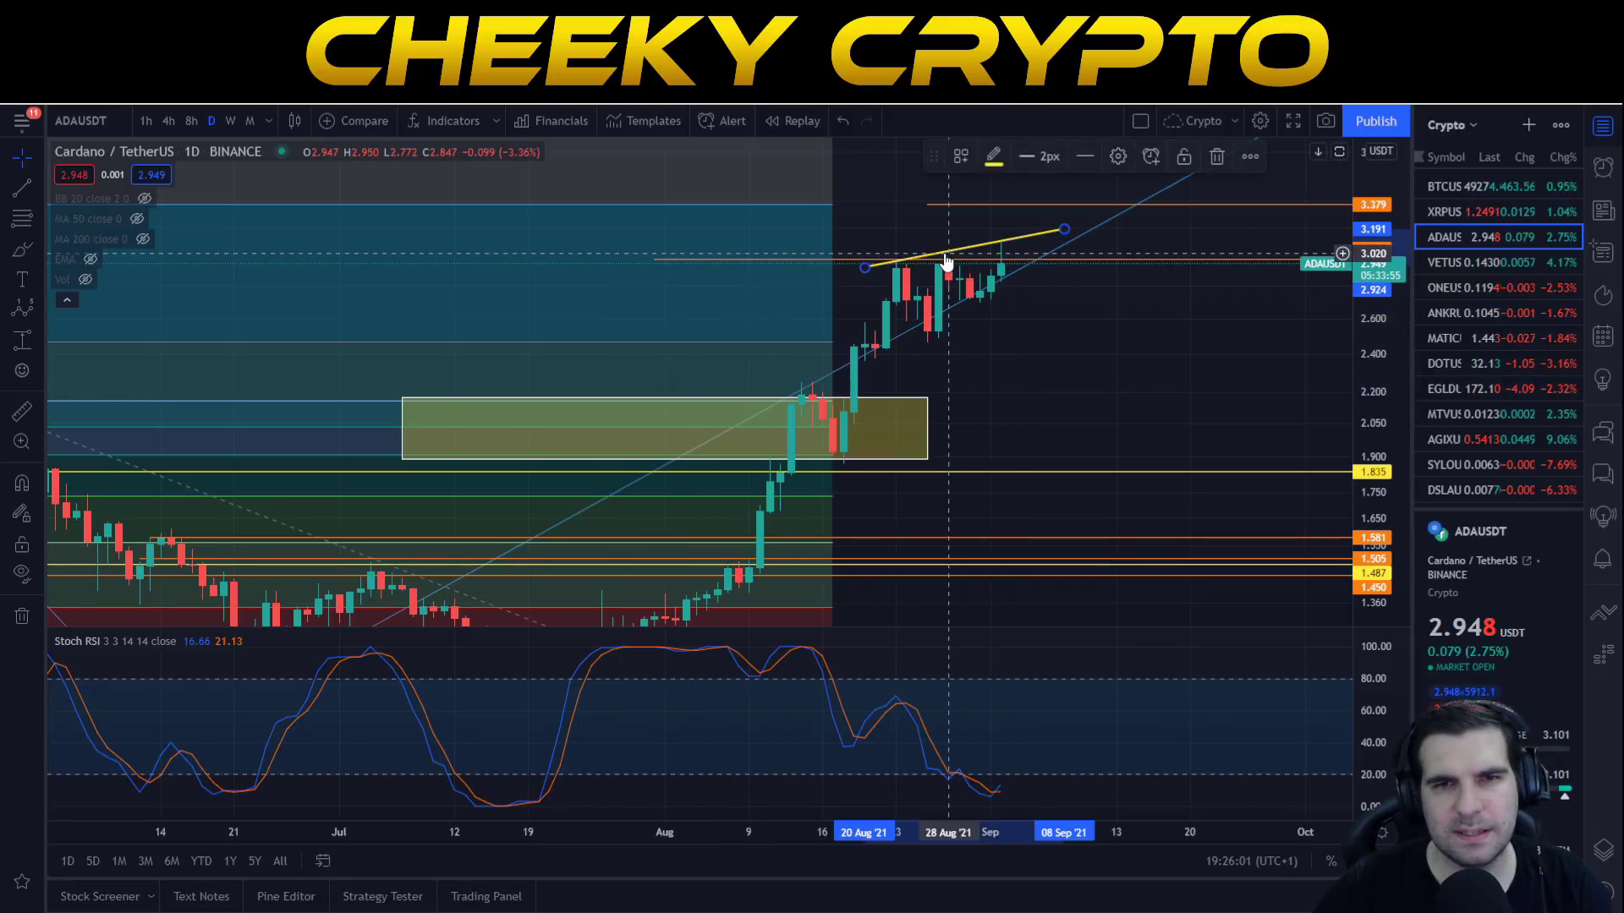
{"action": "left_click", "coordinate": [1110, 159]}
{"action": "left_click", "coordinate": [645, 524]}
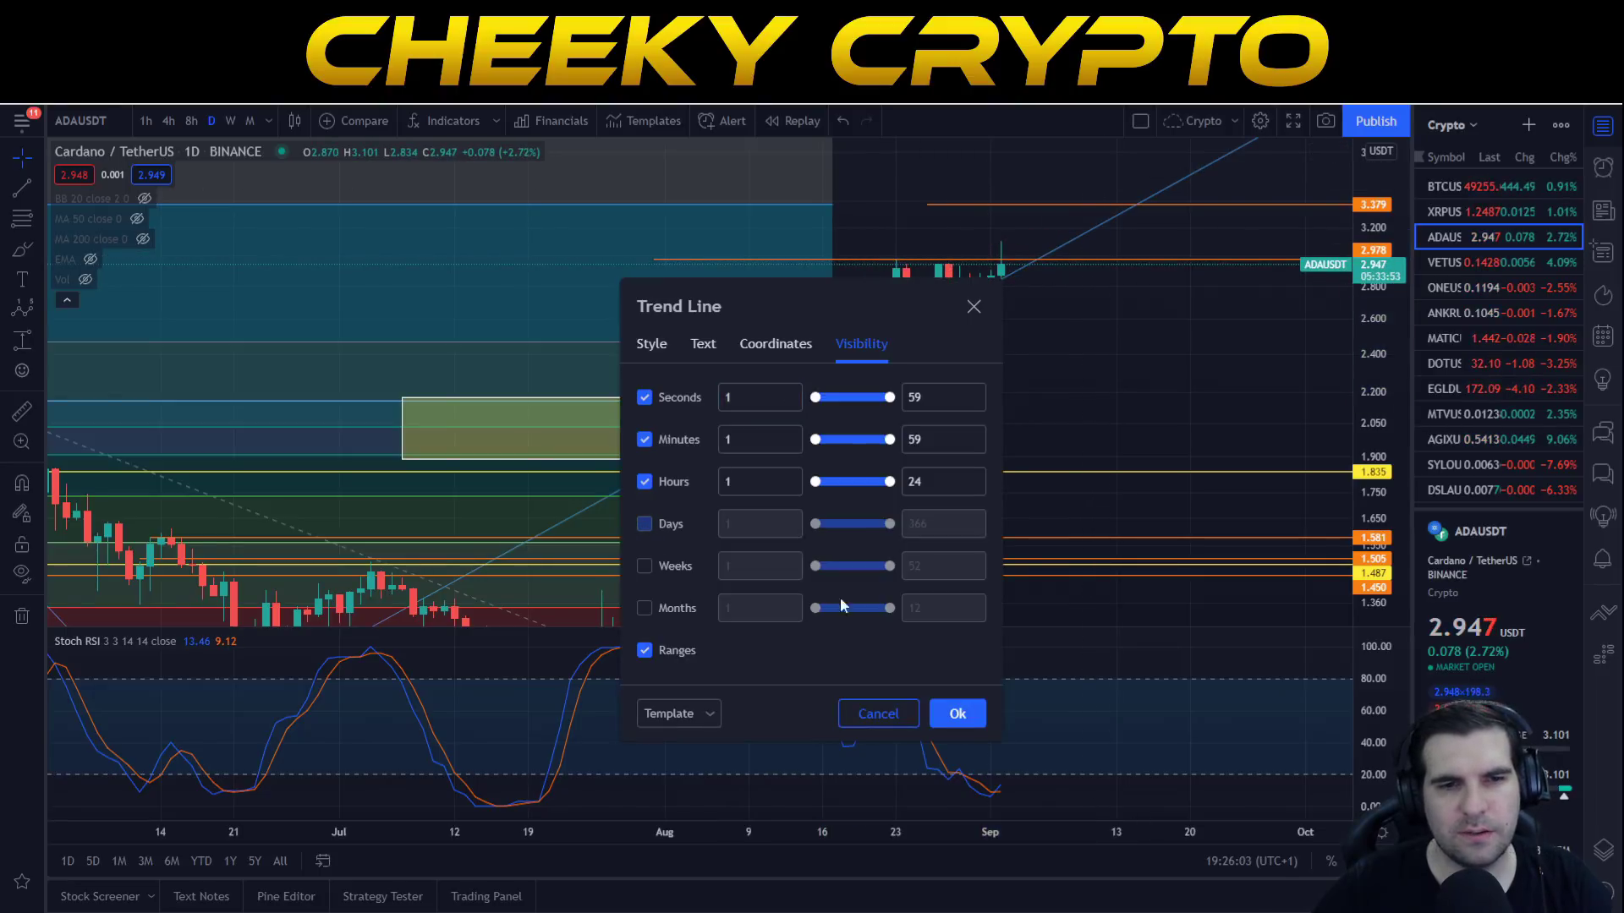
{"action": "left_click", "coordinate": [970, 726]}
Circle the latest daily candles near the 2.978 line and the latest Stoch RSI low with the Brush, deleting each mark
{"action": "left_click_drag", "start_coordinate": [1000, 403], "coordinate": [1040, 360]}
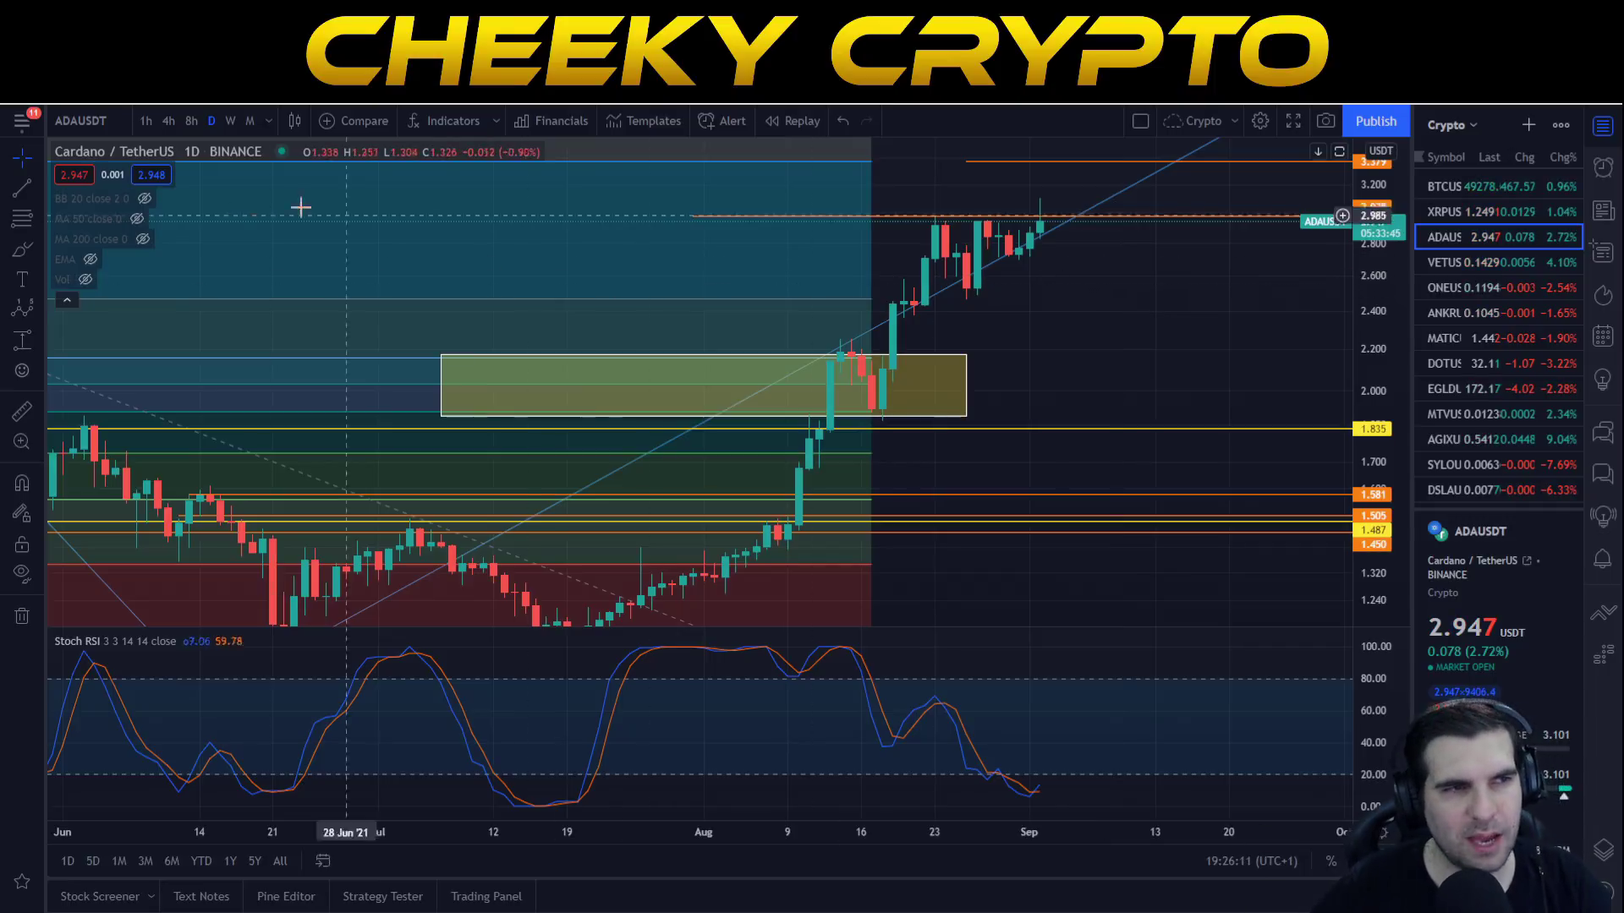
{"action": "left_click", "coordinate": [22, 250]}
{"action": "left_click_drag", "start_coordinate": [1045, 188], "coordinate": [972, 180]}
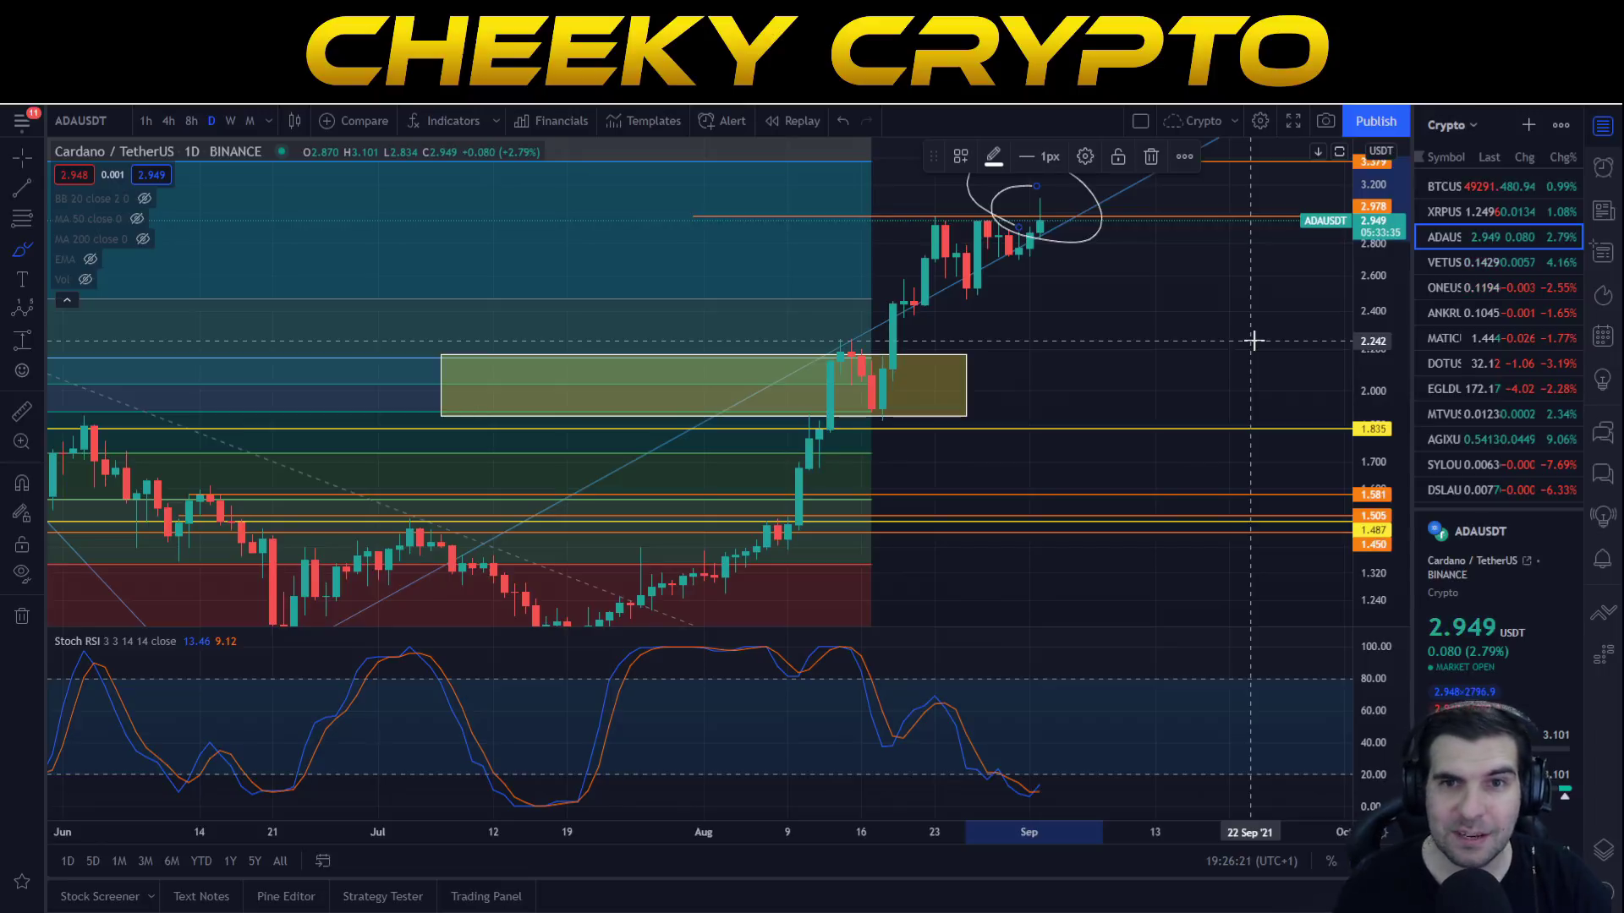
{"action": "key", "text": "Delete"}
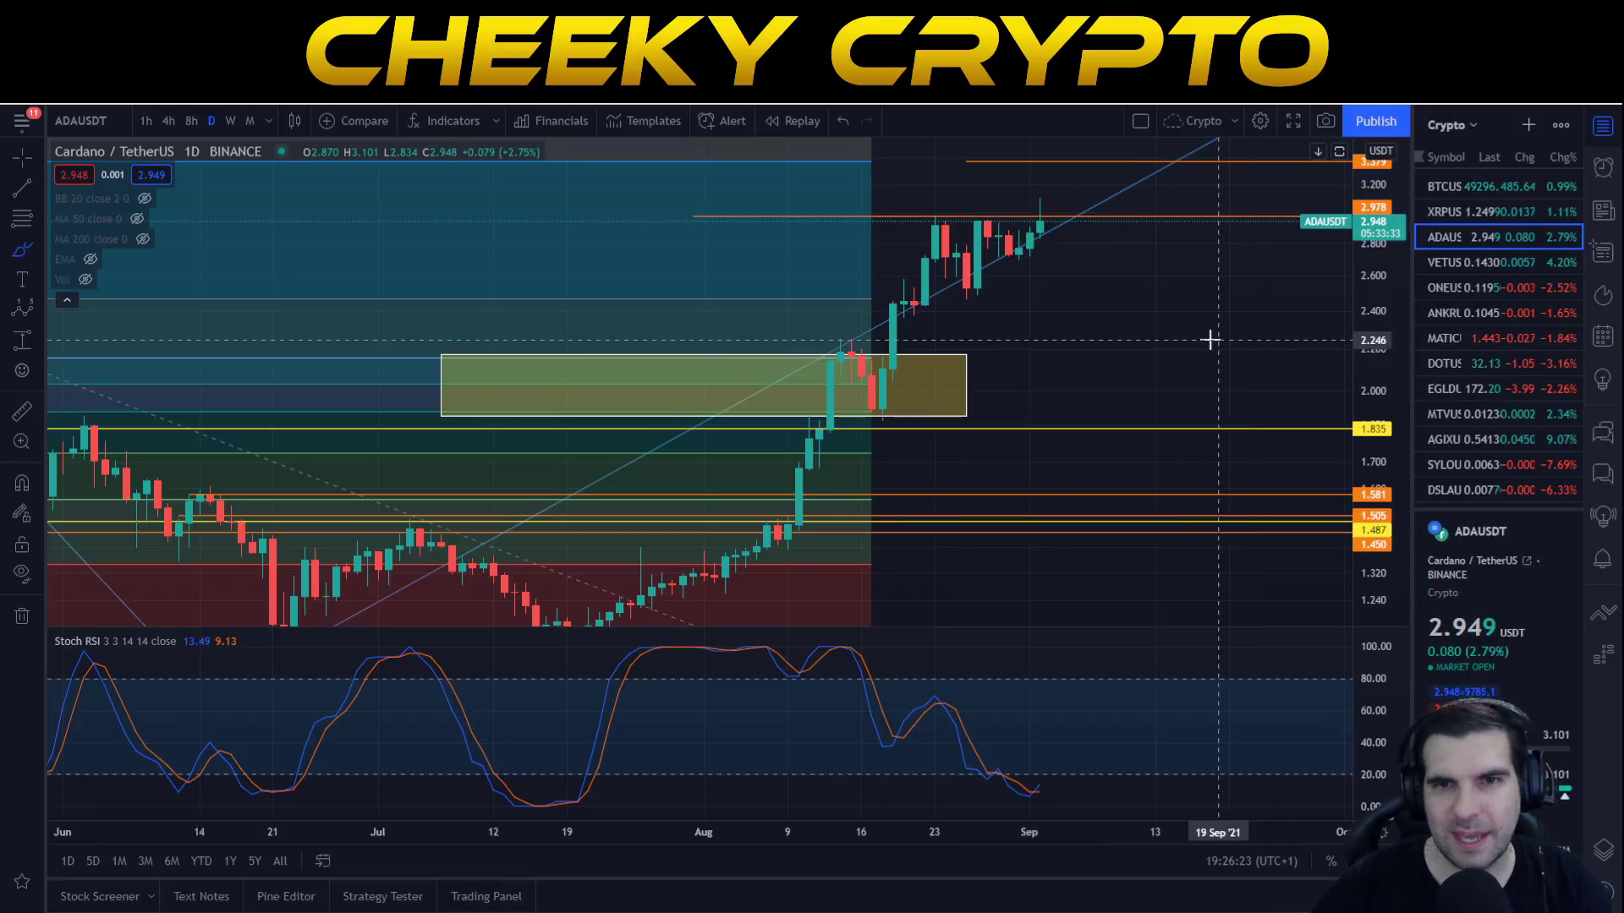
{"action": "mouse_move", "coordinate": [1092, 225]}
{"action": "left_mouse_down"}
{"action": "mouse_move", "coordinate": [1073, 261]}
{"action": "mouse_move", "coordinate": [994, 190]}
{"action": "left_mouse_up"}
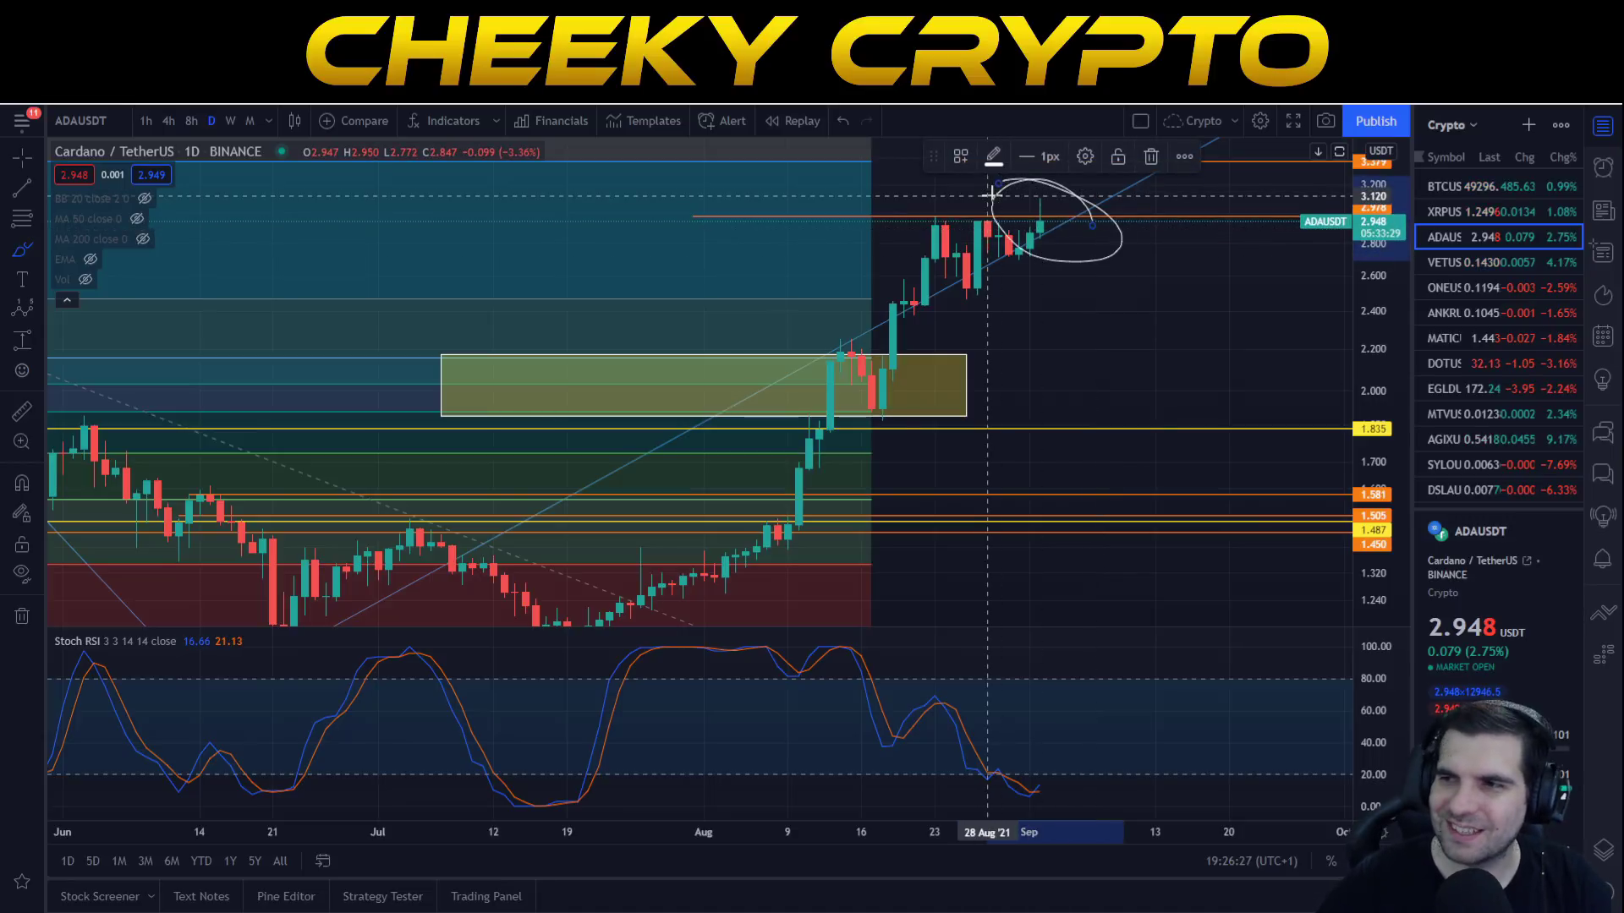
{"action": "key", "text": "Delete"}
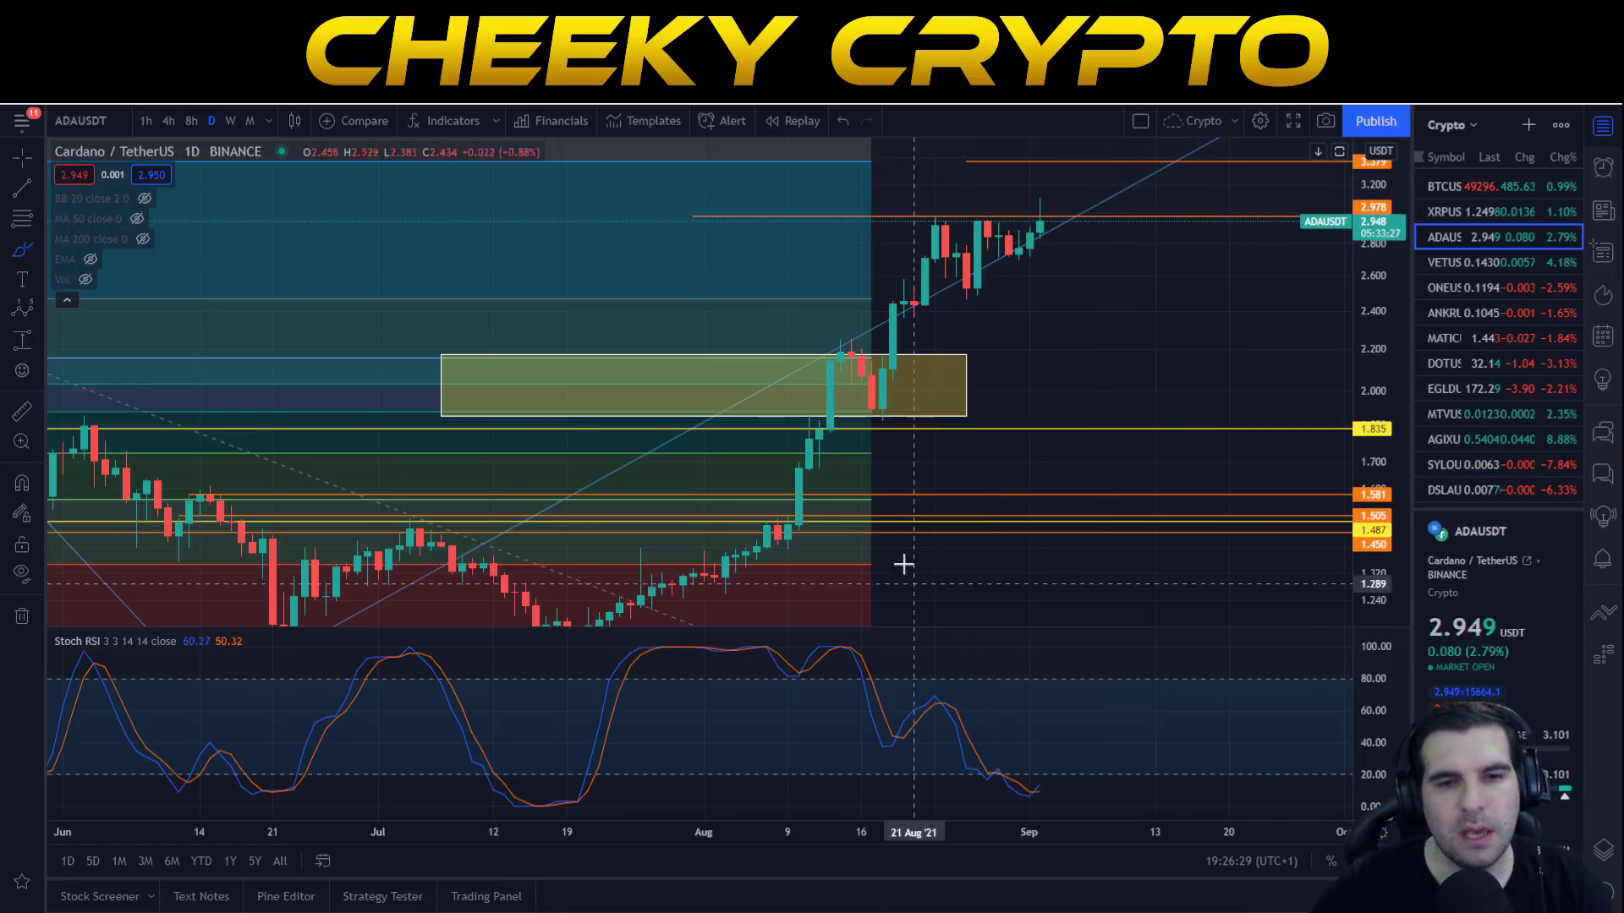
{"action": "left_click_drag", "start_coordinate": [1082, 774], "coordinate": [1078, 768]}
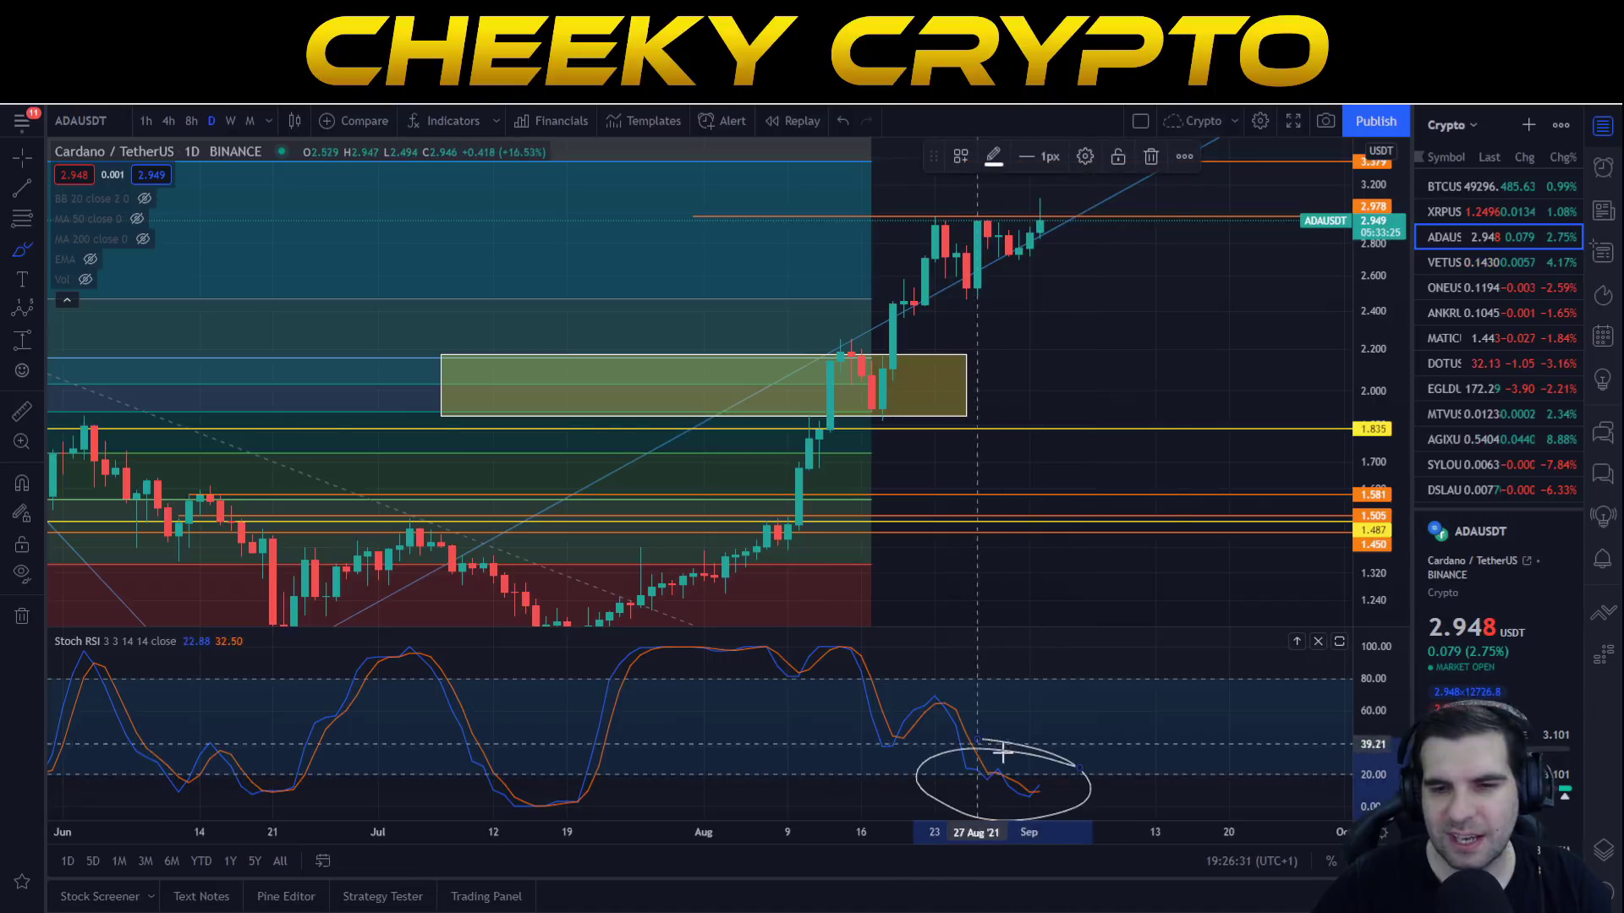
{"action": "key", "text": "Delete"}
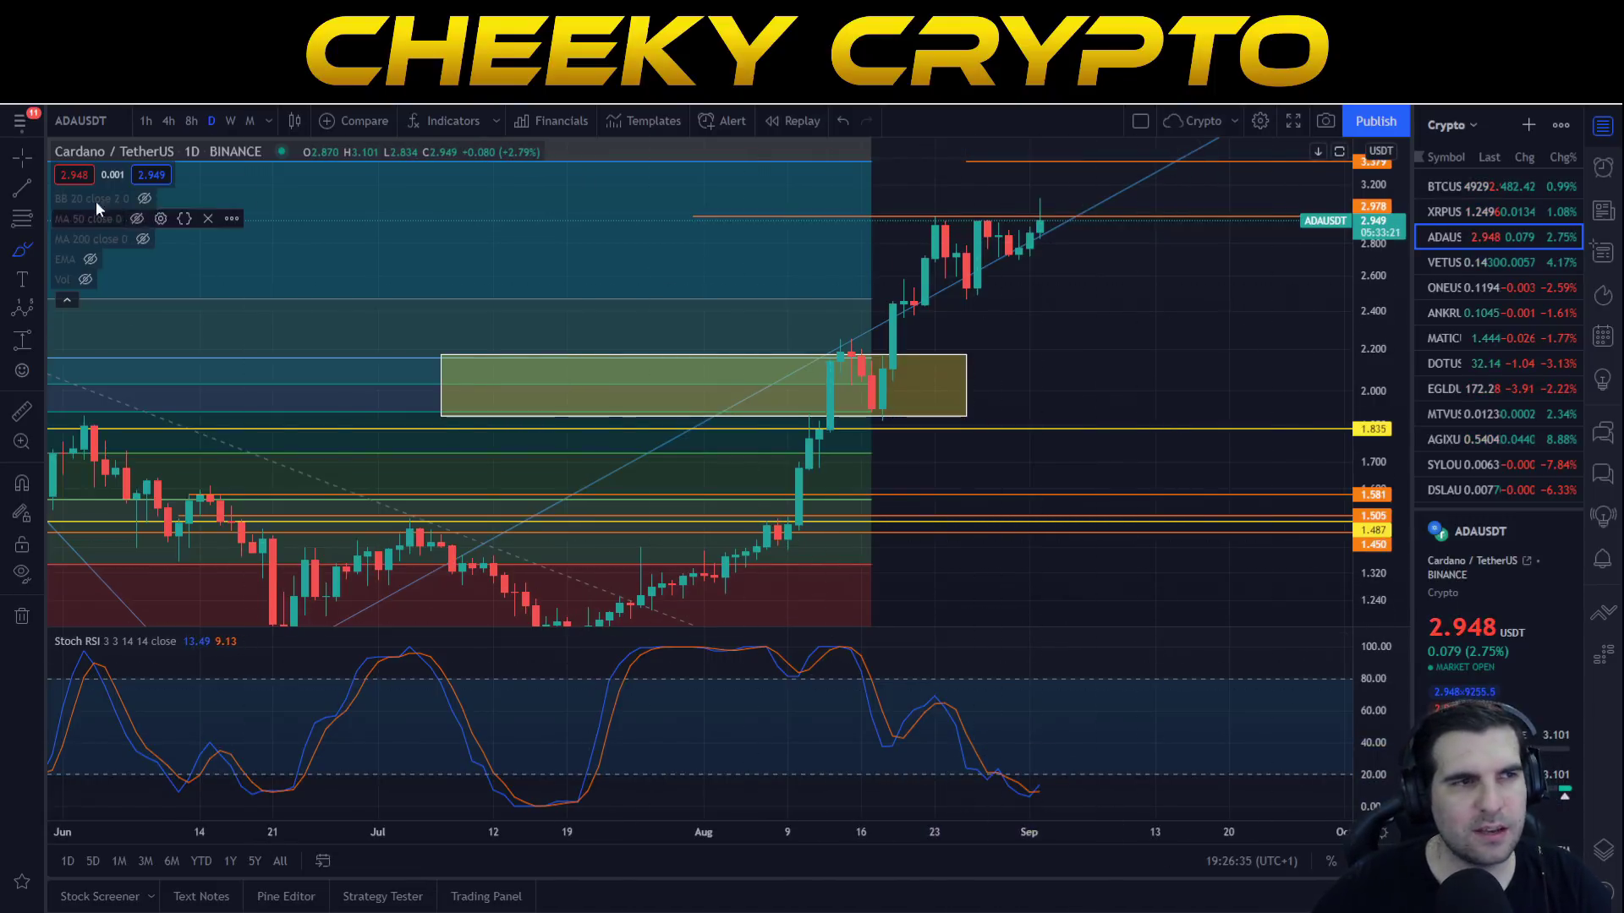
Circle the late July to mid-August Stoch RSI highs and mark the decline that follows with the Brush, deleting both marks
{"action": "left_click", "coordinate": [25, 158]}
{"action": "left_click_drag", "start_coordinate": [1043, 569], "coordinate": [1072, 398]}
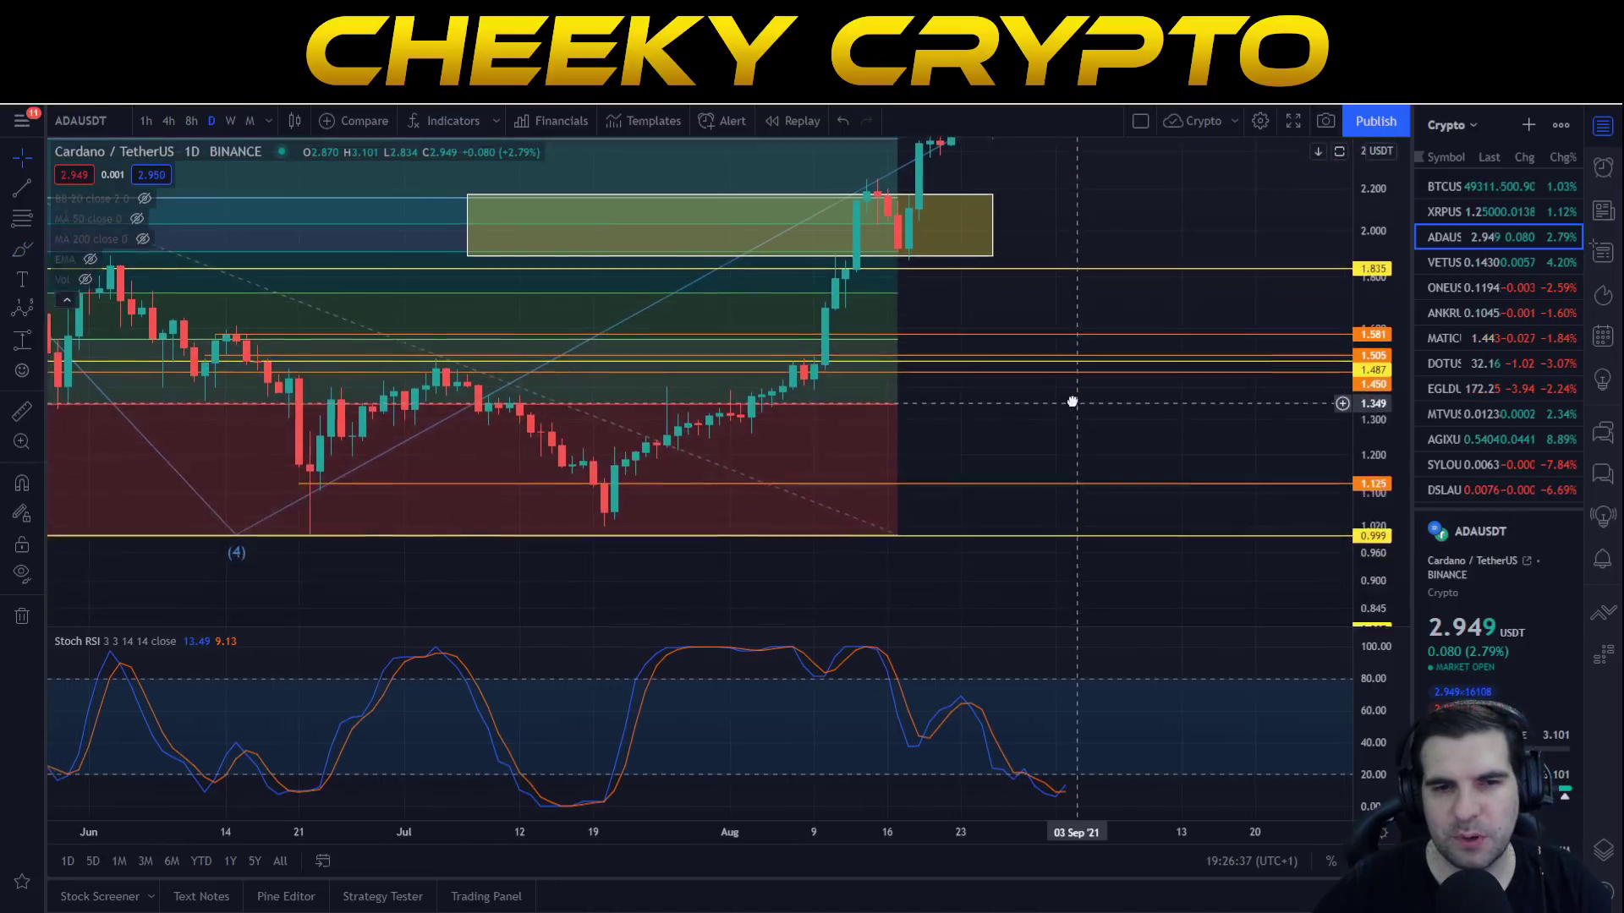
{"action": "left_click", "coordinate": [22, 249]}
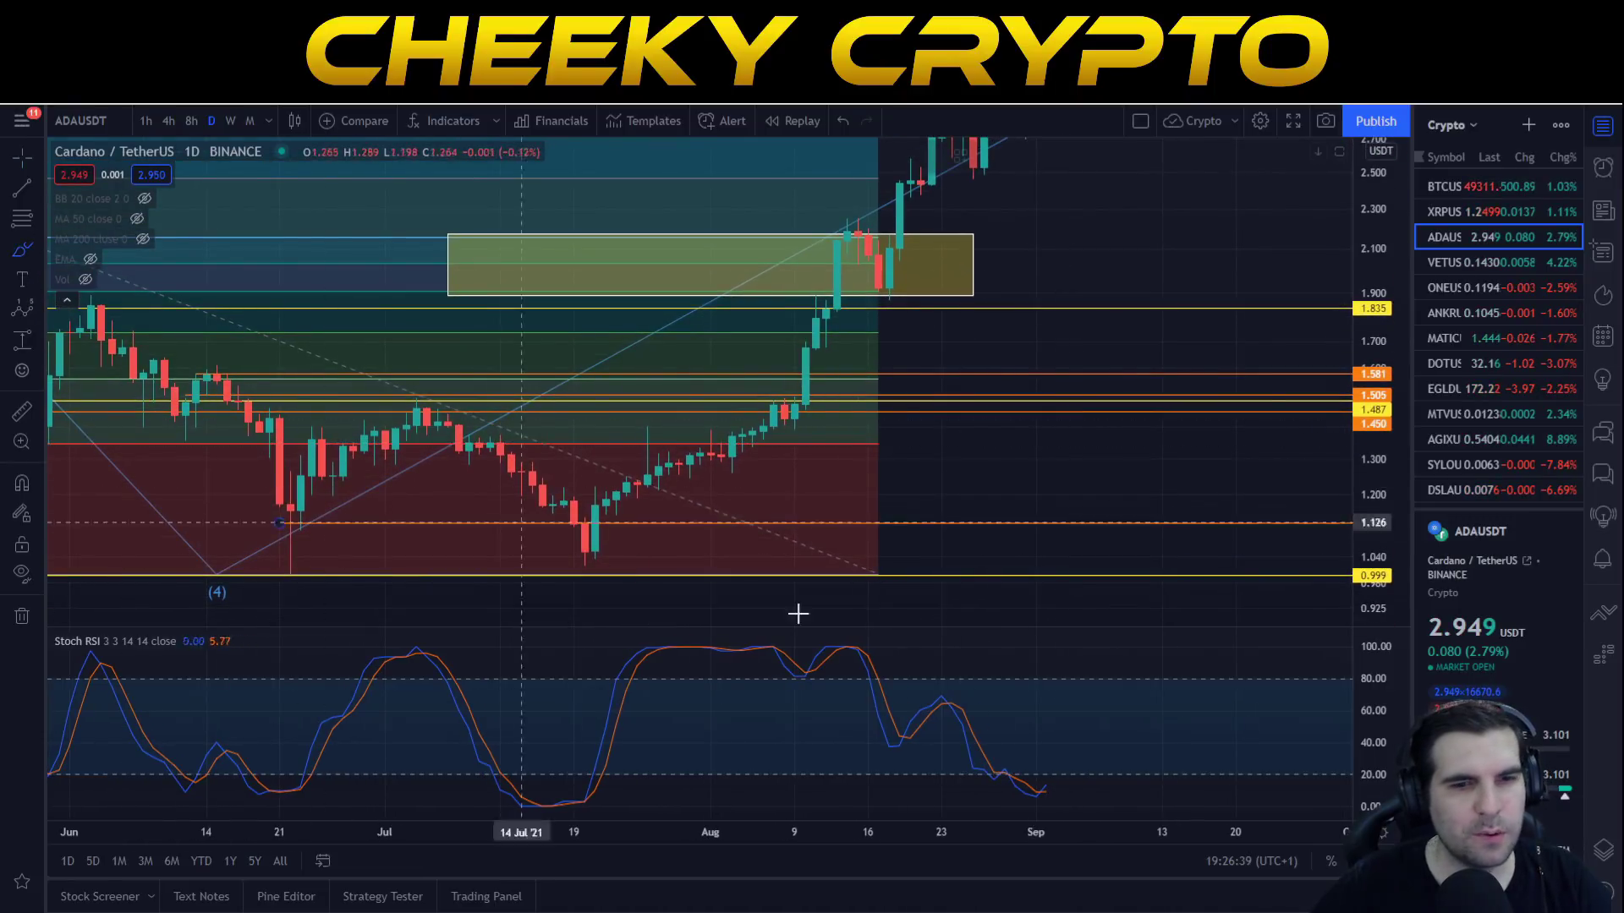
{"action": "mouse_move", "coordinate": [592, 660]}
{"action": "left_mouse_down"}
{"action": "mouse_move", "coordinate": [972, 668]}
{"action": "mouse_move", "coordinate": [783, 627]}
{"action": "left_mouse_up"}
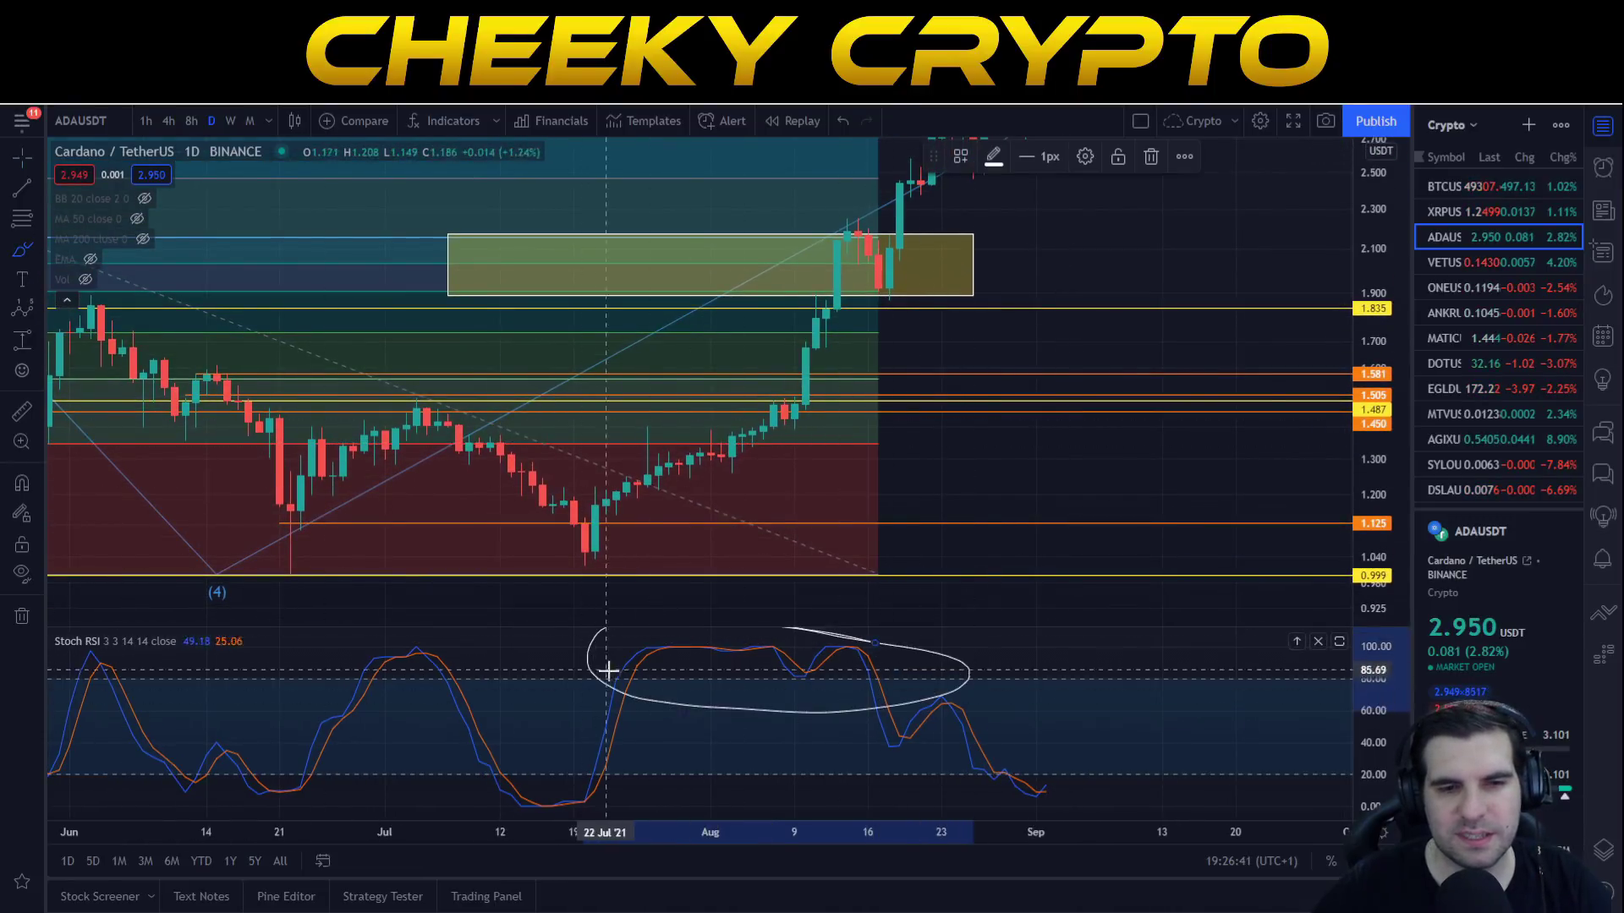
{"action": "key", "text": "Delete"}
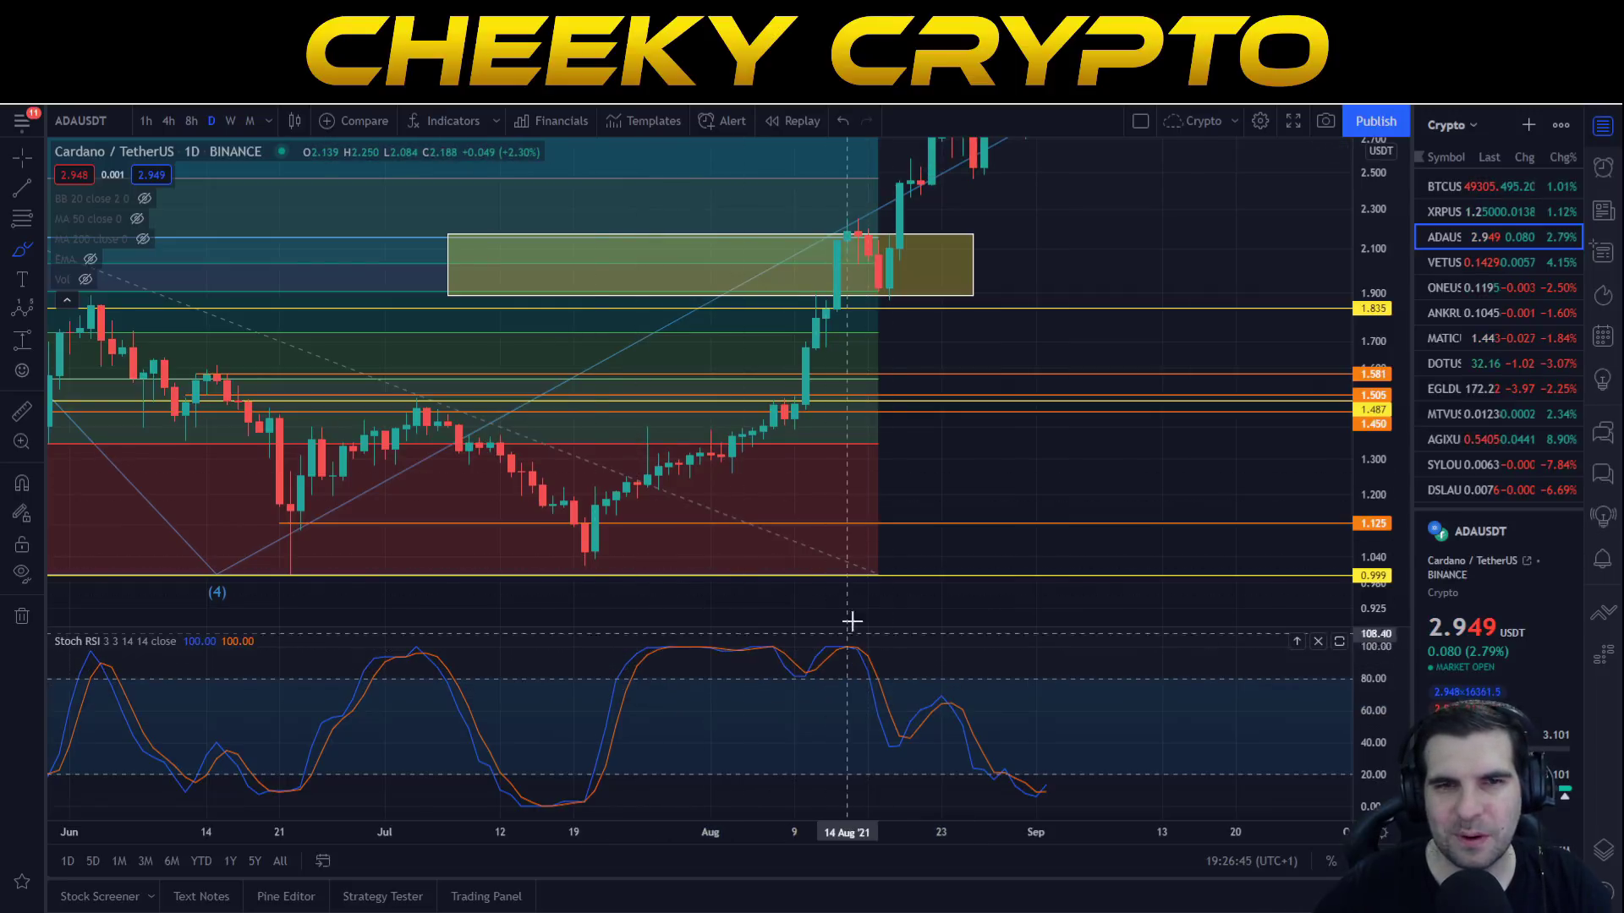
{"action": "mouse_move", "coordinate": [1065, 759]}
{"action": "left_mouse_down"}
{"action": "mouse_move", "coordinate": [1007, 696]}
{"action": "mouse_move", "coordinate": [1091, 753]}
{"action": "mouse_move", "coordinate": [854, 647]}
{"action": "left_mouse_up"}
{"action": "key", "text": "Delete"}
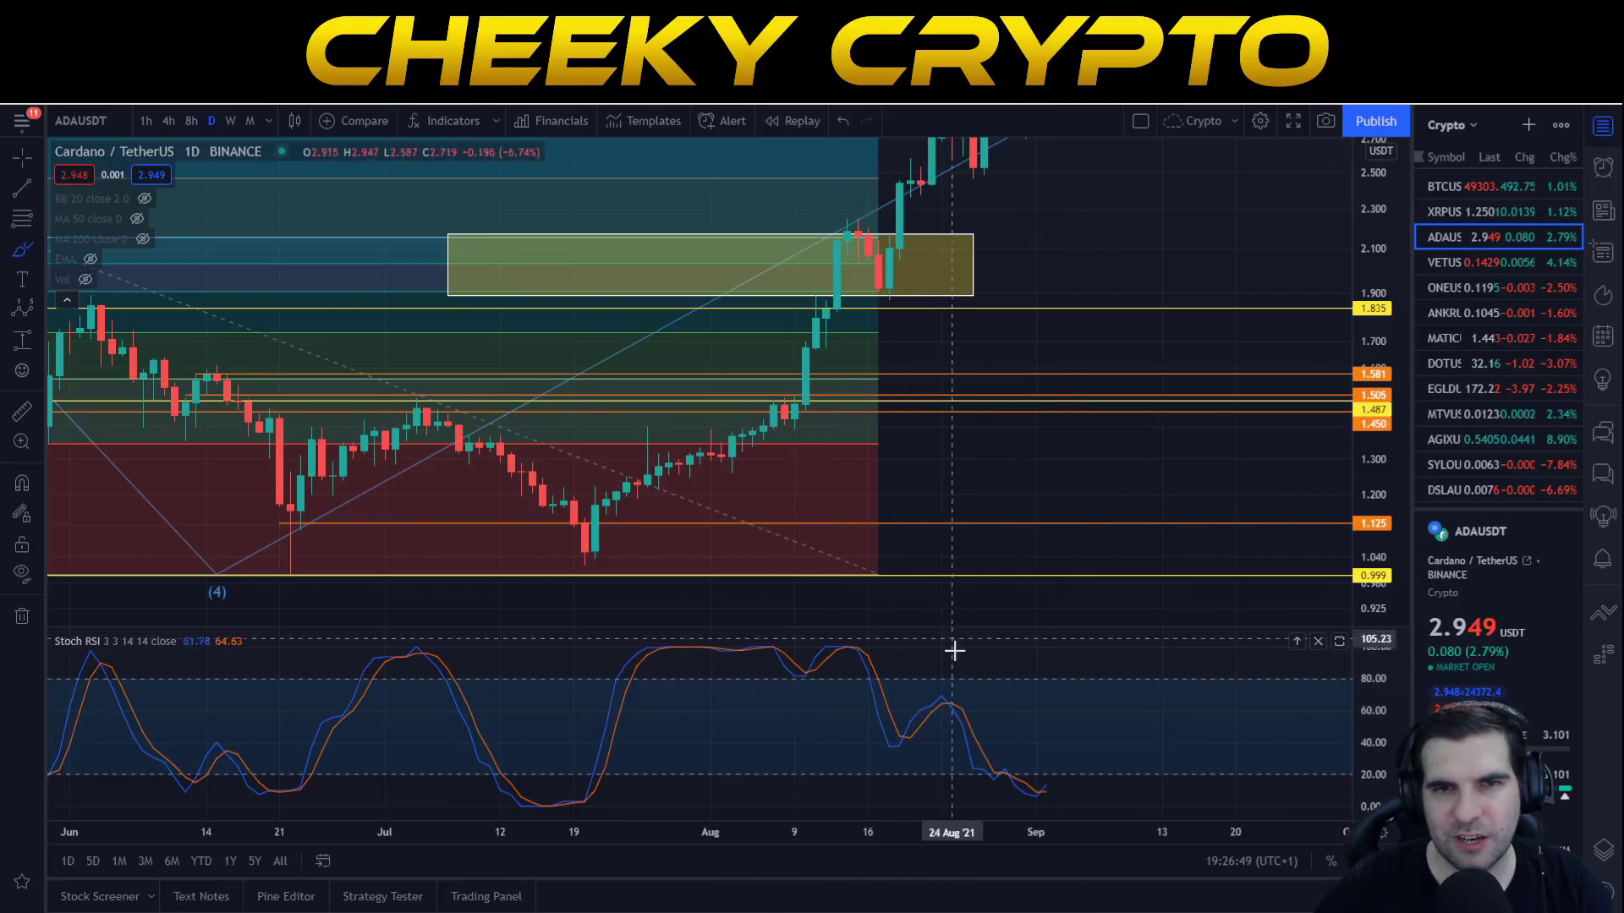
Draw an upward arrow along the August rally and mark the Stoch RSI fall since mid-August with the Brush, deleting both marks
{"action": "mouse_move", "coordinate": [850, 449]}
{"action": "left_mouse_down"}
{"action": "mouse_move", "coordinate": [1040, 221]}
{"action": "mouse_move", "coordinate": [1057, 239]}
{"action": "left_mouse_up"}
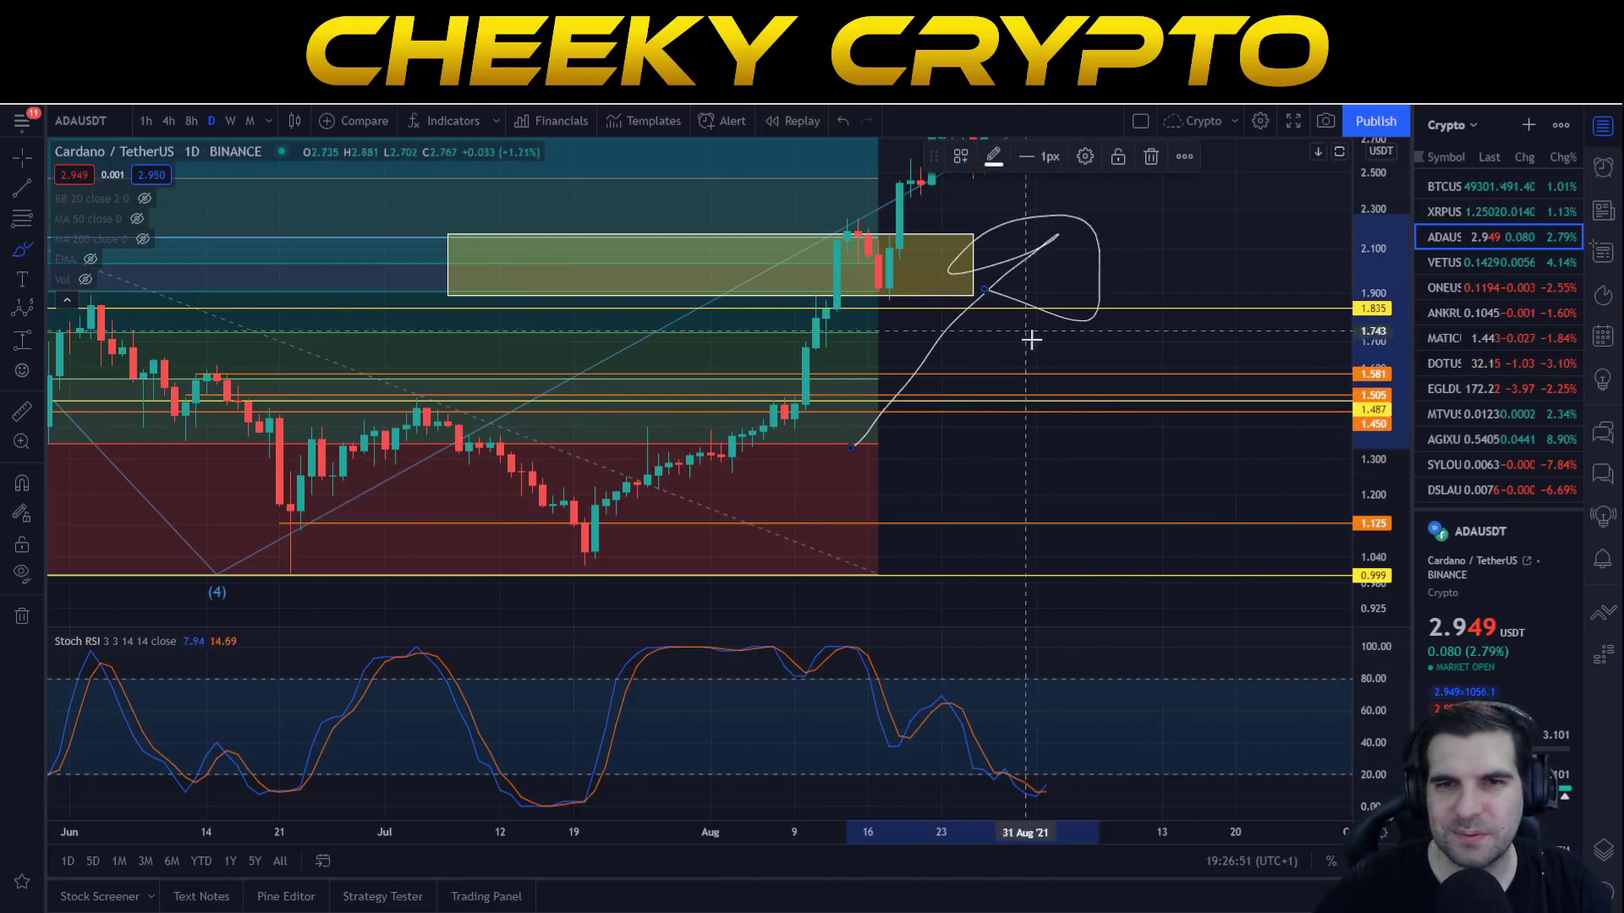
{"action": "key", "text": "Delete"}
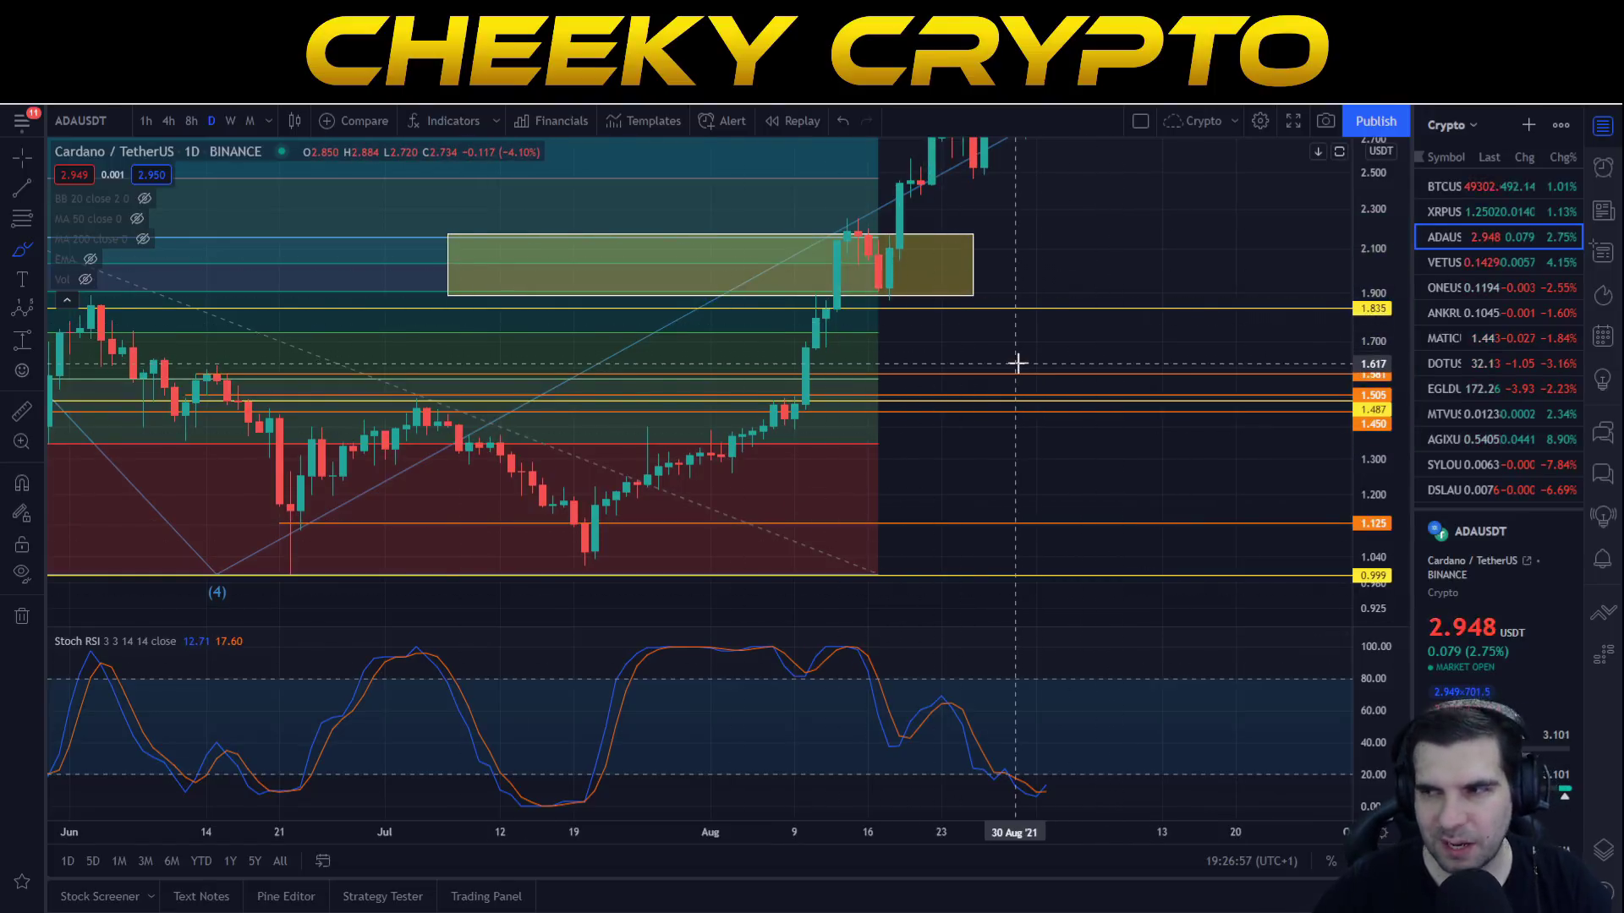
{"action": "mouse_move", "coordinate": [834, 640]}
{"action": "left_mouse_down"}
{"action": "mouse_move", "coordinate": [1098, 702]}
{"action": "mouse_move", "coordinate": [1043, 744]}
{"action": "left_mouse_up"}
{"action": "key", "text": "Delete"}
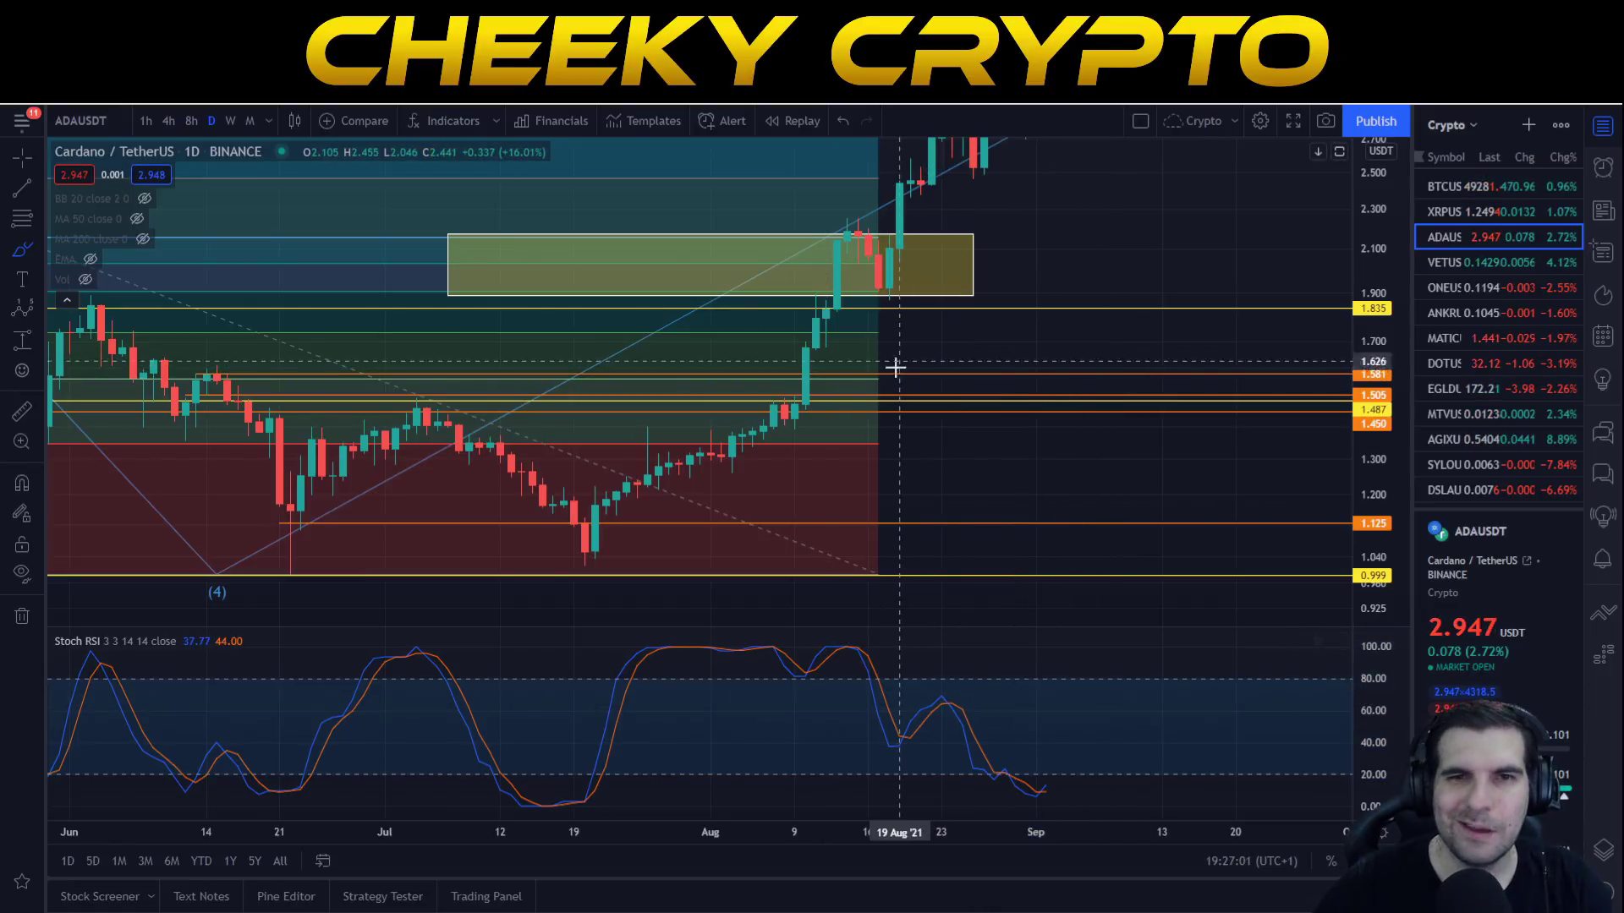
Draw an upward arrow from the 1.581 line and circle the August candles inside the yellow box with the Brush, removing both marks
{"action": "mouse_move", "coordinate": [902, 376]}
{"action": "left_mouse_down"}
{"action": "mouse_move", "coordinate": [1076, 219]}
{"action": "mouse_move", "coordinate": [987, 262]}
{"action": "left_mouse_up"}
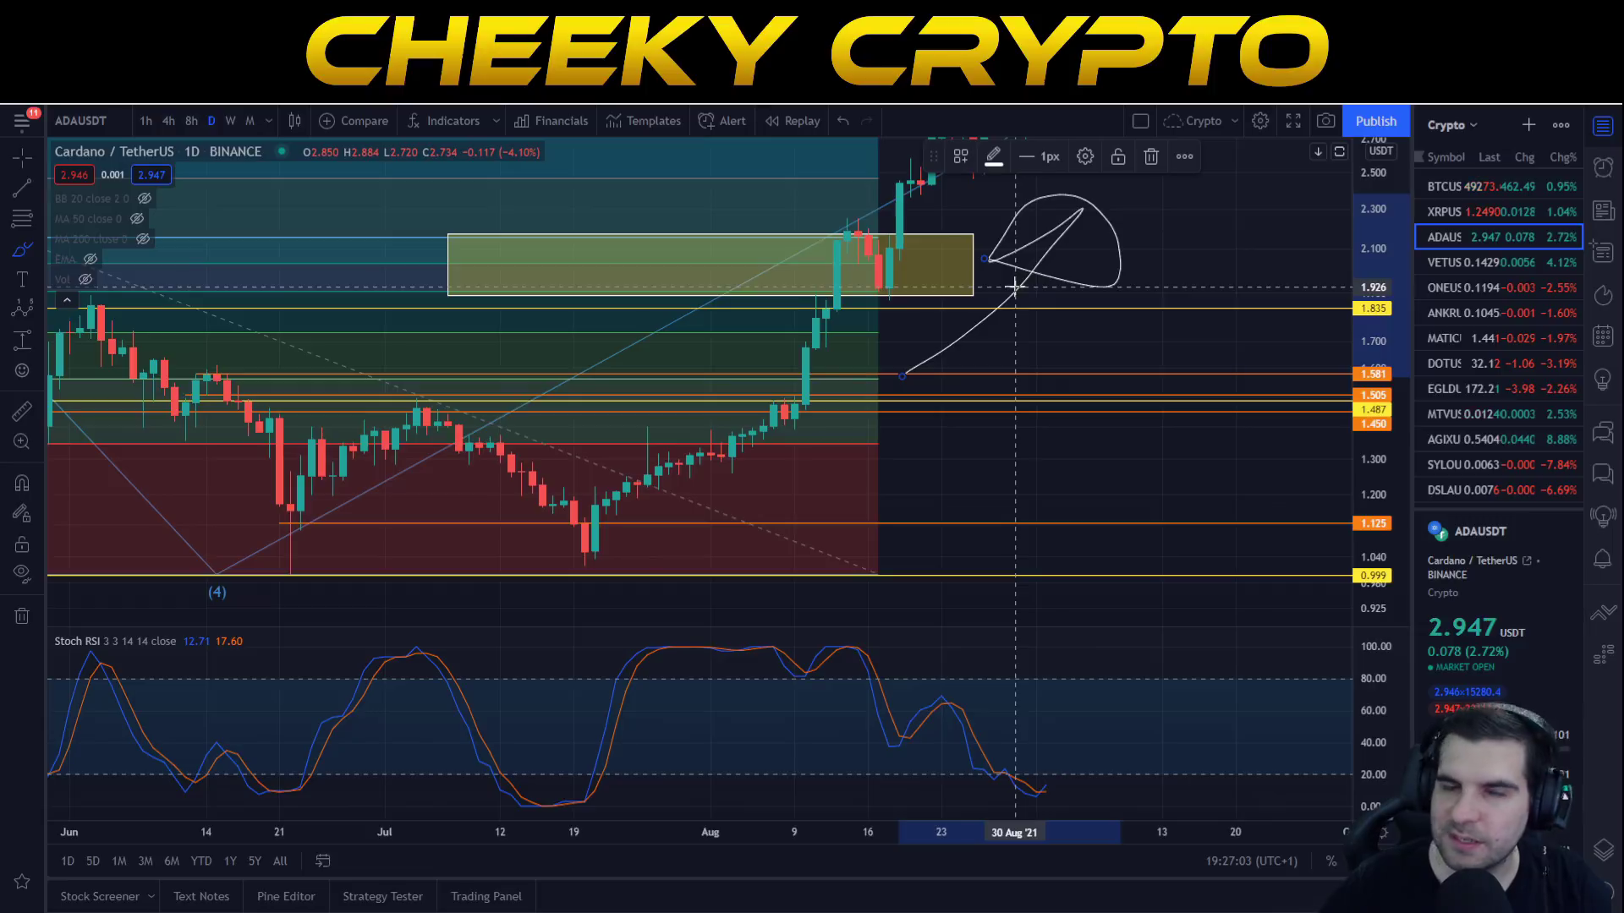
{"action": "key", "text": "Delete"}
{"action": "mouse_move", "coordinate": [918, 228]}
{"action": "left_mouse_down"}
{"action": "mouse_move", "coordinate": [884, 218]}
{"action": "mouse_move", "coordinate": [786, 277]}
{"action": "mouse_move", "coordinate": [870, 318]}
{"action": "left_mouse_up"}
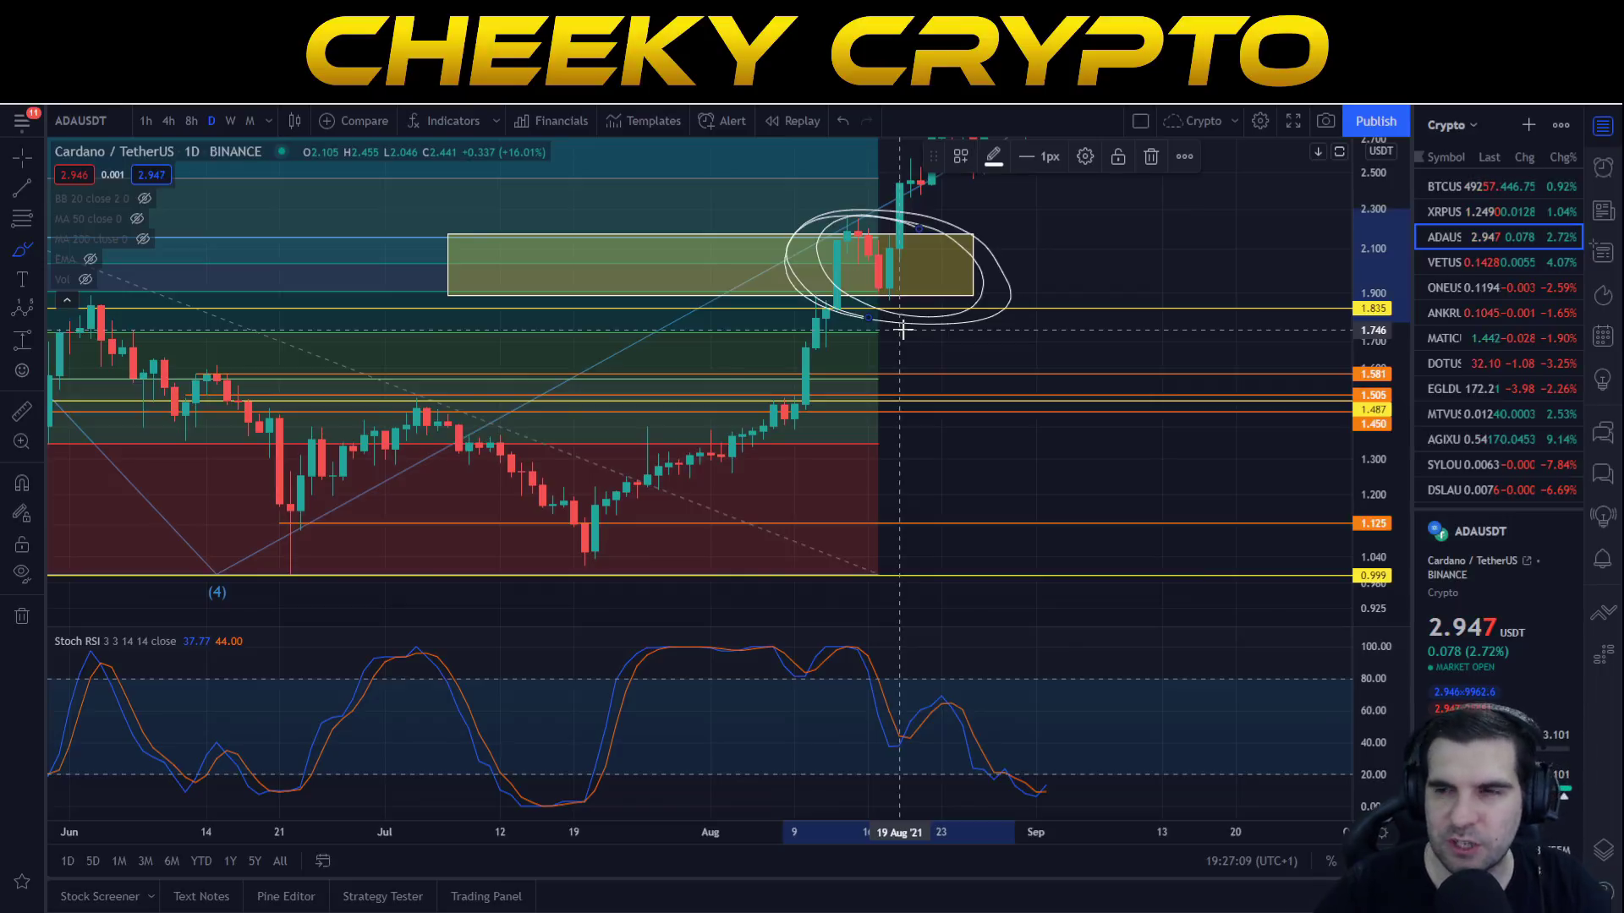
{"action": "scroll", "coordinate": [380, 292], "scroll_direction": "down", "scroll_amount": 3}
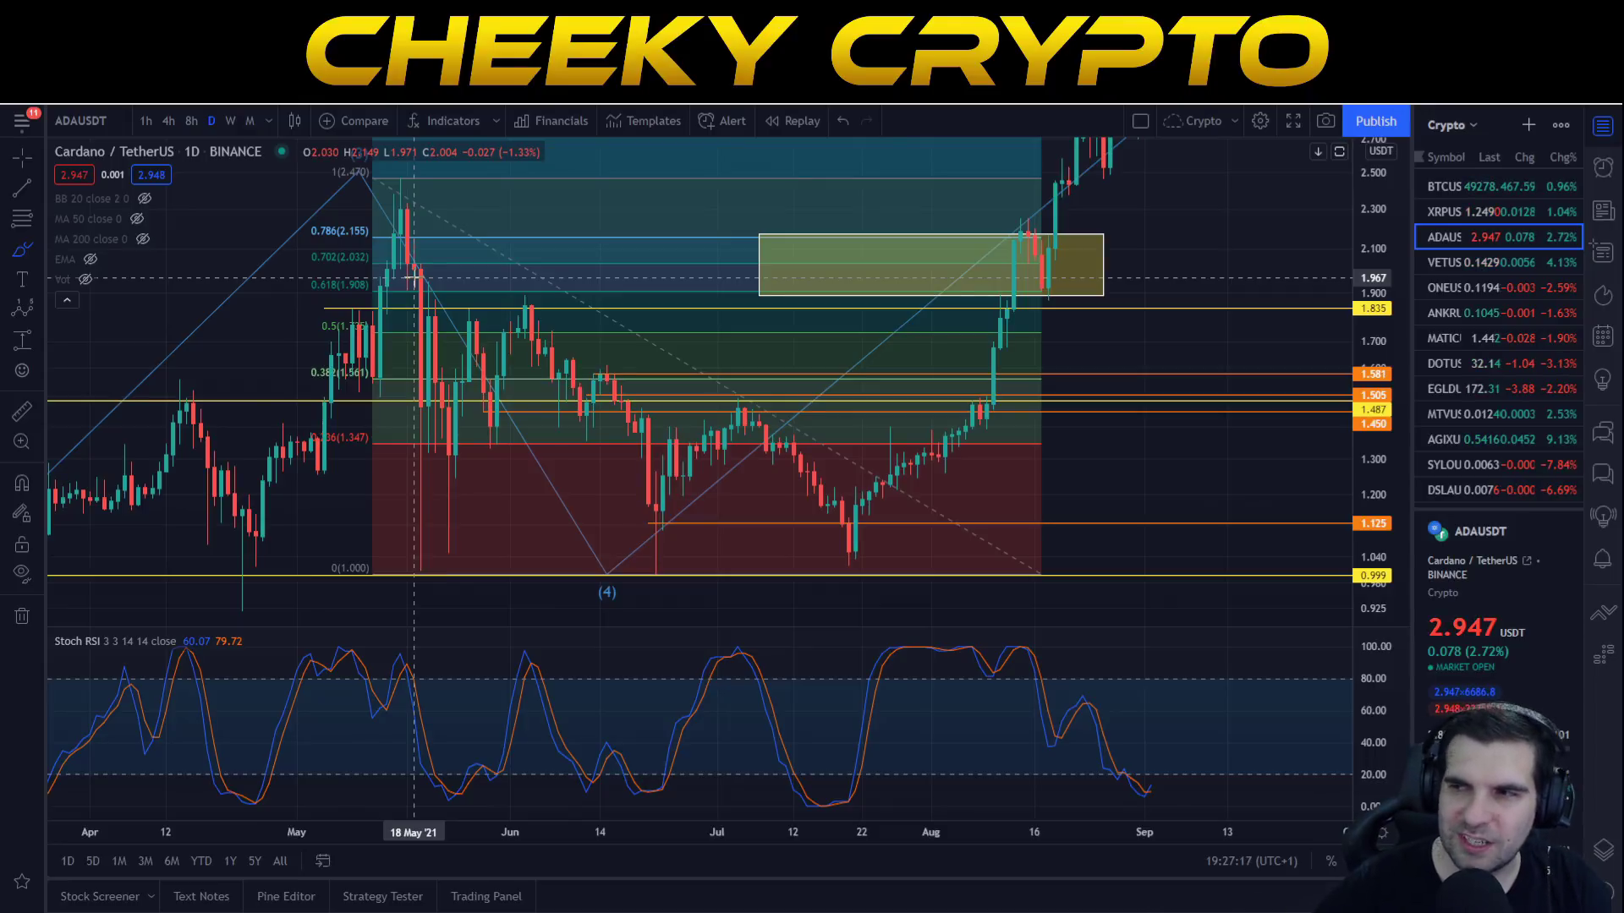
Circle the mid-May peak candles around the 0.618 to 0.786 Fibonacci levels three times with the Brush, deleting each mark
{"action": "mouse_move", "coordinate": [396, 225]}
{"action": "left_mouse_down"}
{"action": "mouse_move", "coordinate": [275, 258]}
{"action": "mouse_move", "coordinate": [423, 319]}
{"action": "mouse_move", "coordinate": [398, 221]}
{"action": "left_mouse_up"}
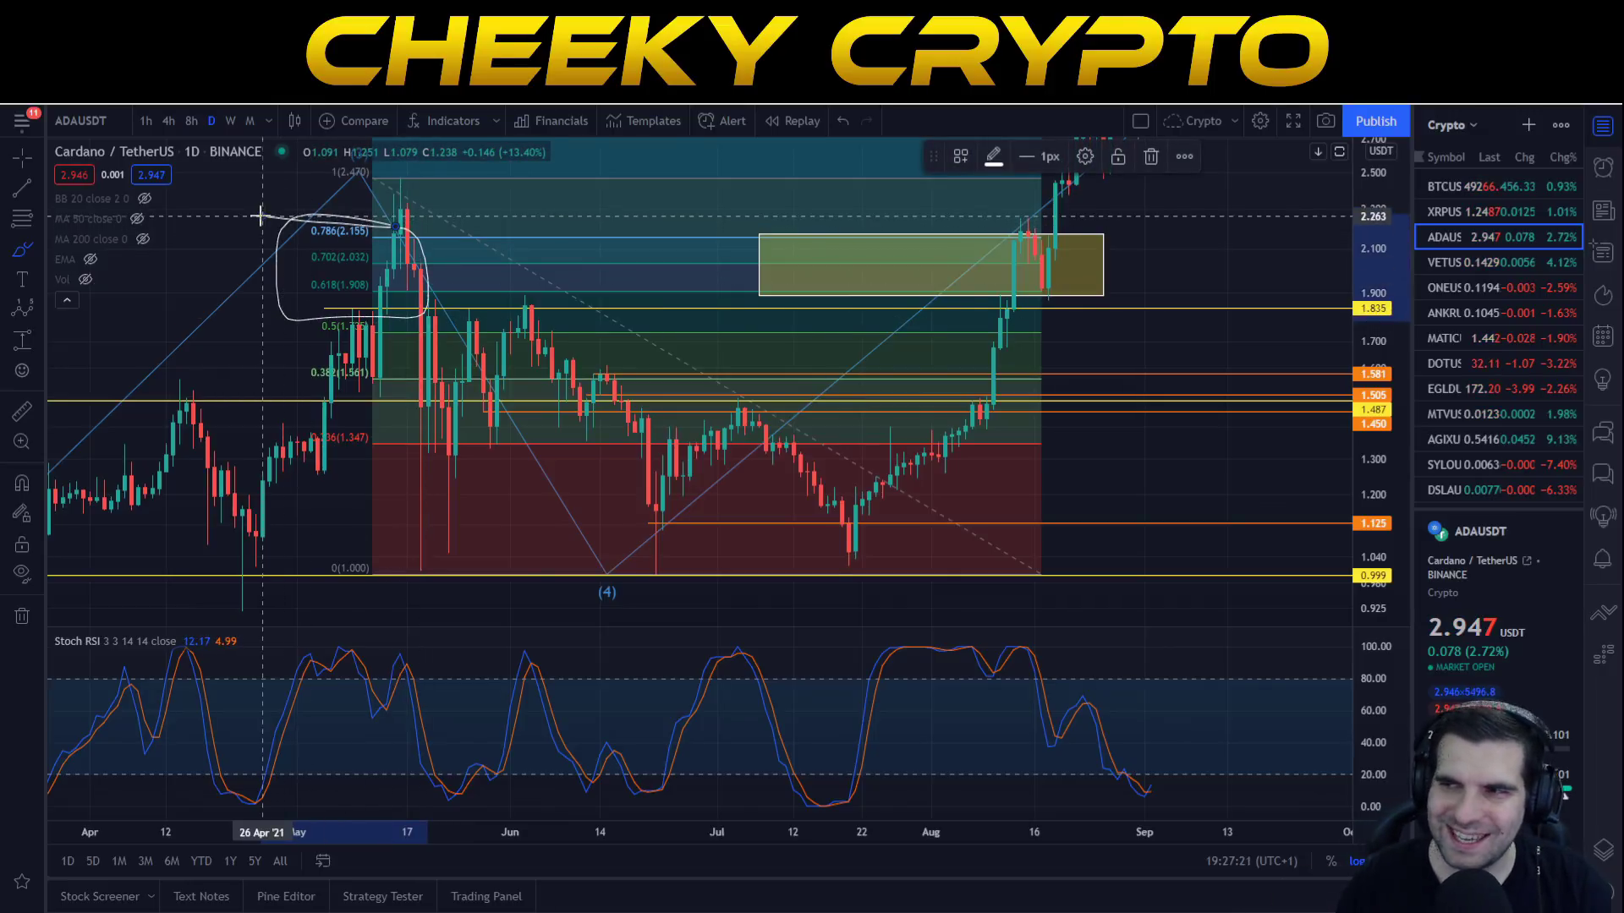
{"action": "key", "text": "Delete"}
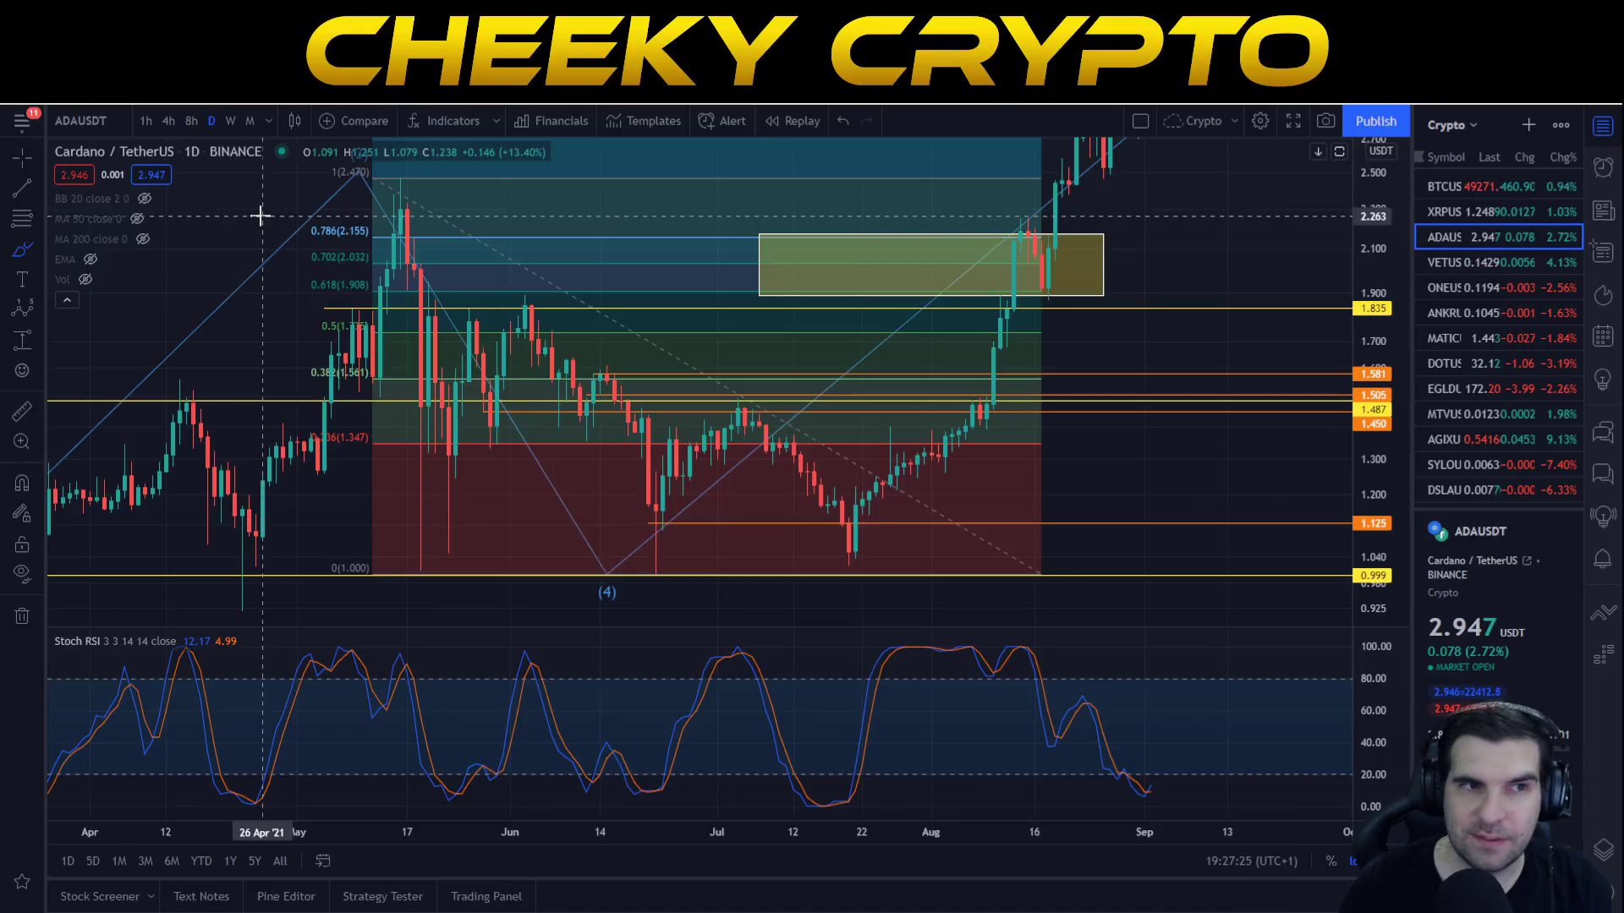
{"action": "mouse_move", "coordinate": [269, 253]}
{"action": "left_mouse_down"}
{"action": "mouse_move", "coordinate": [407, 278]}
{"action": "mouse_move", "coordinate": [398, 254]}
{"action": "left_mouse_up"}
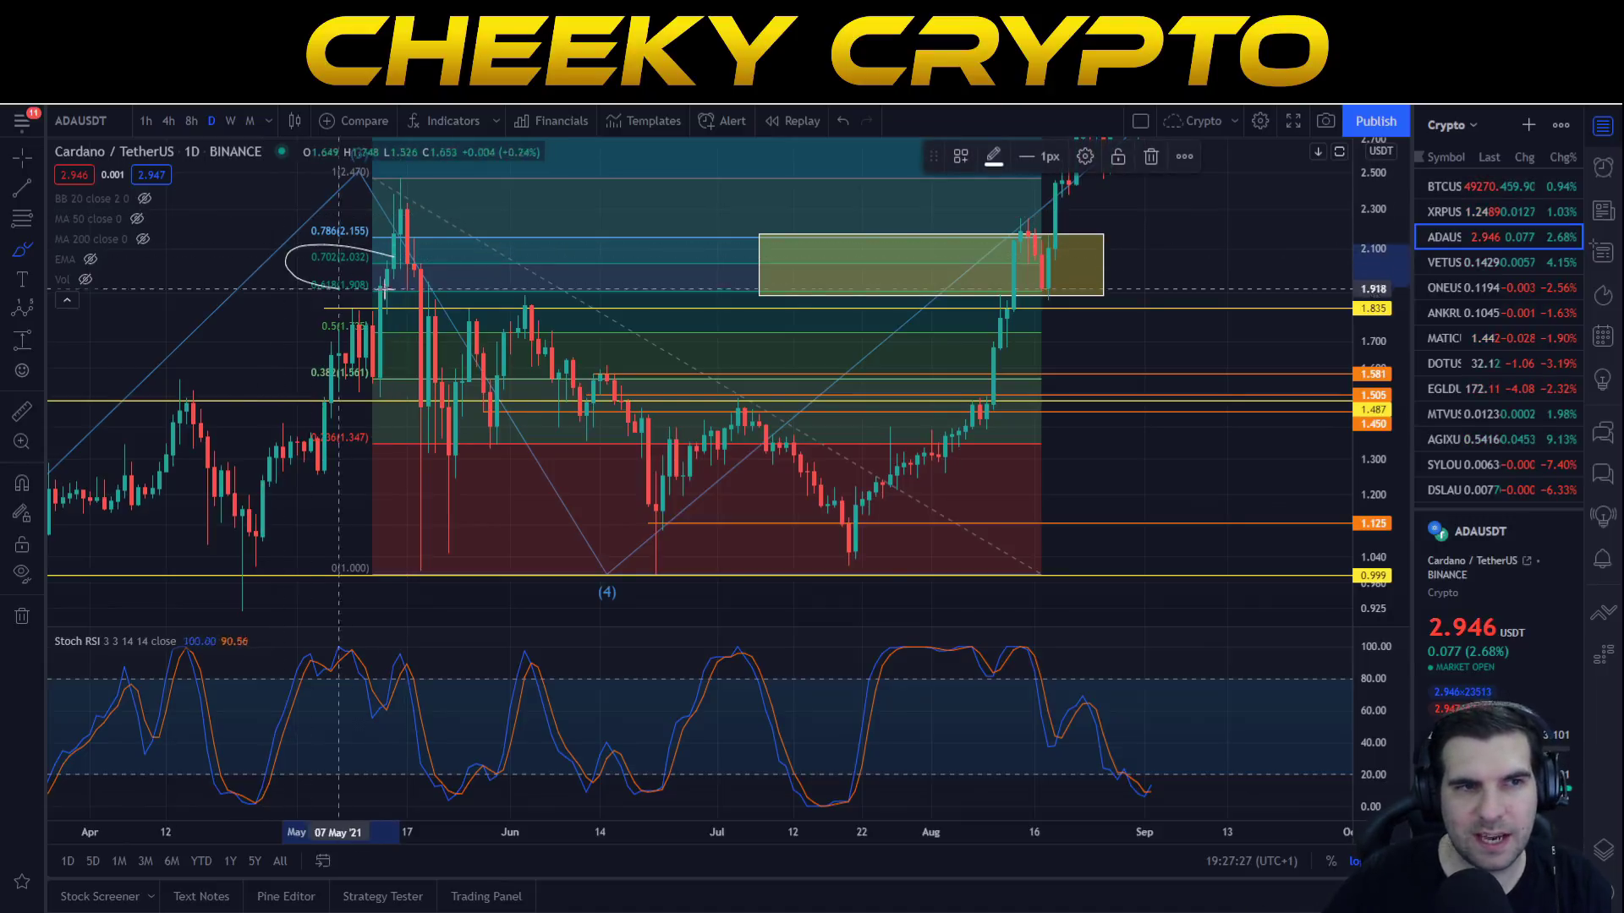
{"action": "key", "text": "Delete"}
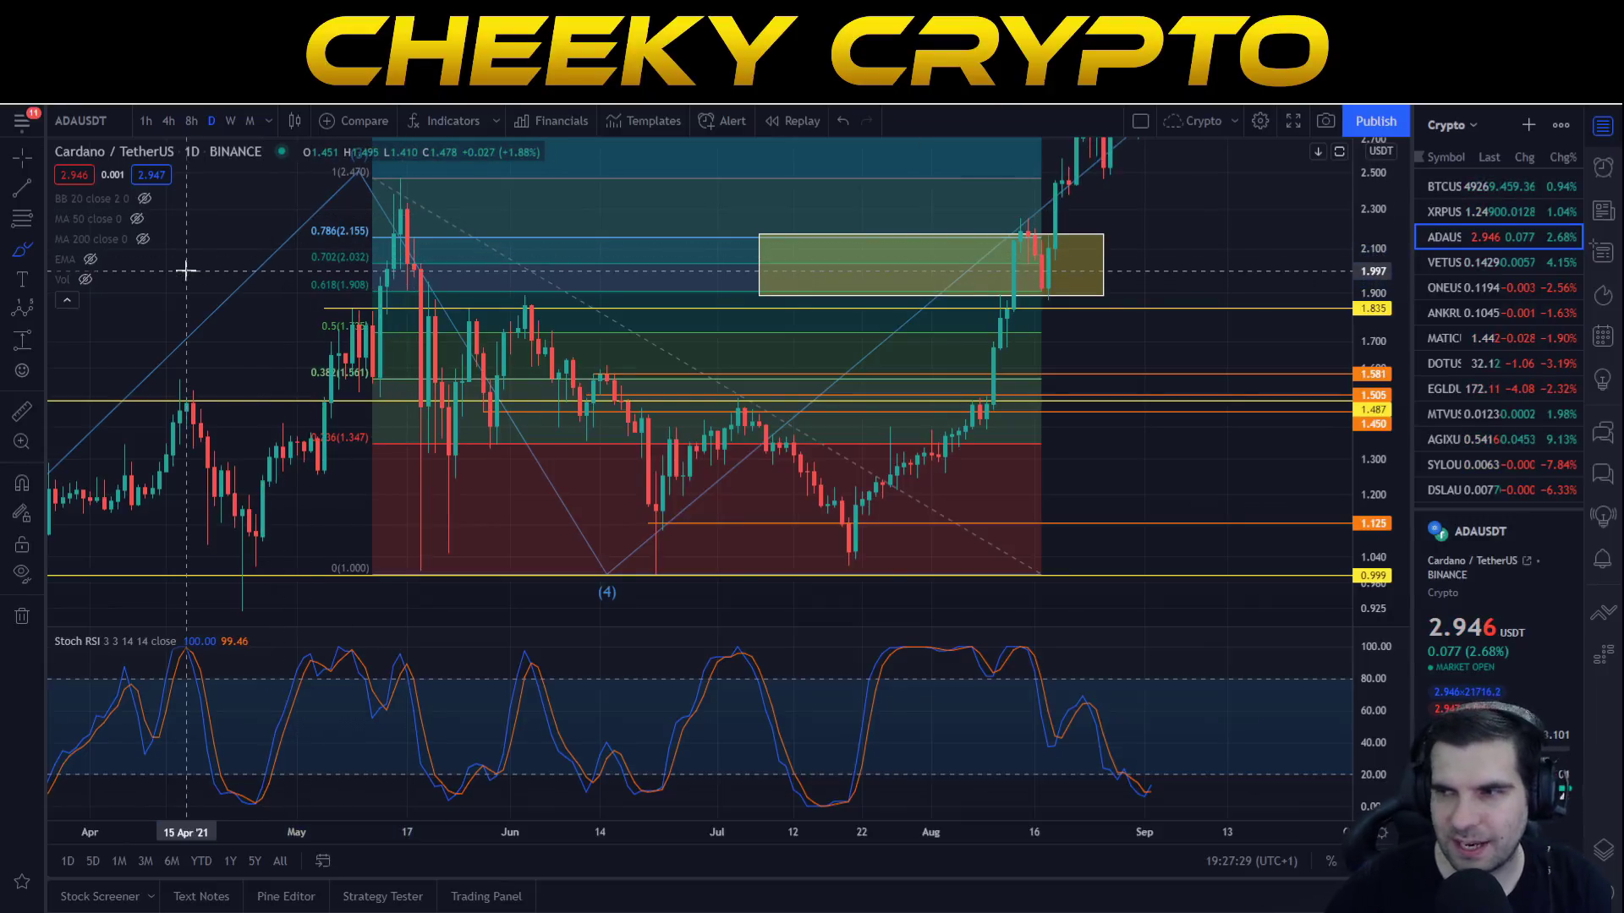
{"action": "mouse_move", "coordinate": [363, 207]}
{"action": "left_mouse_down"}
{"action": "mouse_move", "coordinate": [403, 279]}
{"action": "mouse_move", "coordinate": [376, 214]}
{"action": "left_mouse_up"}
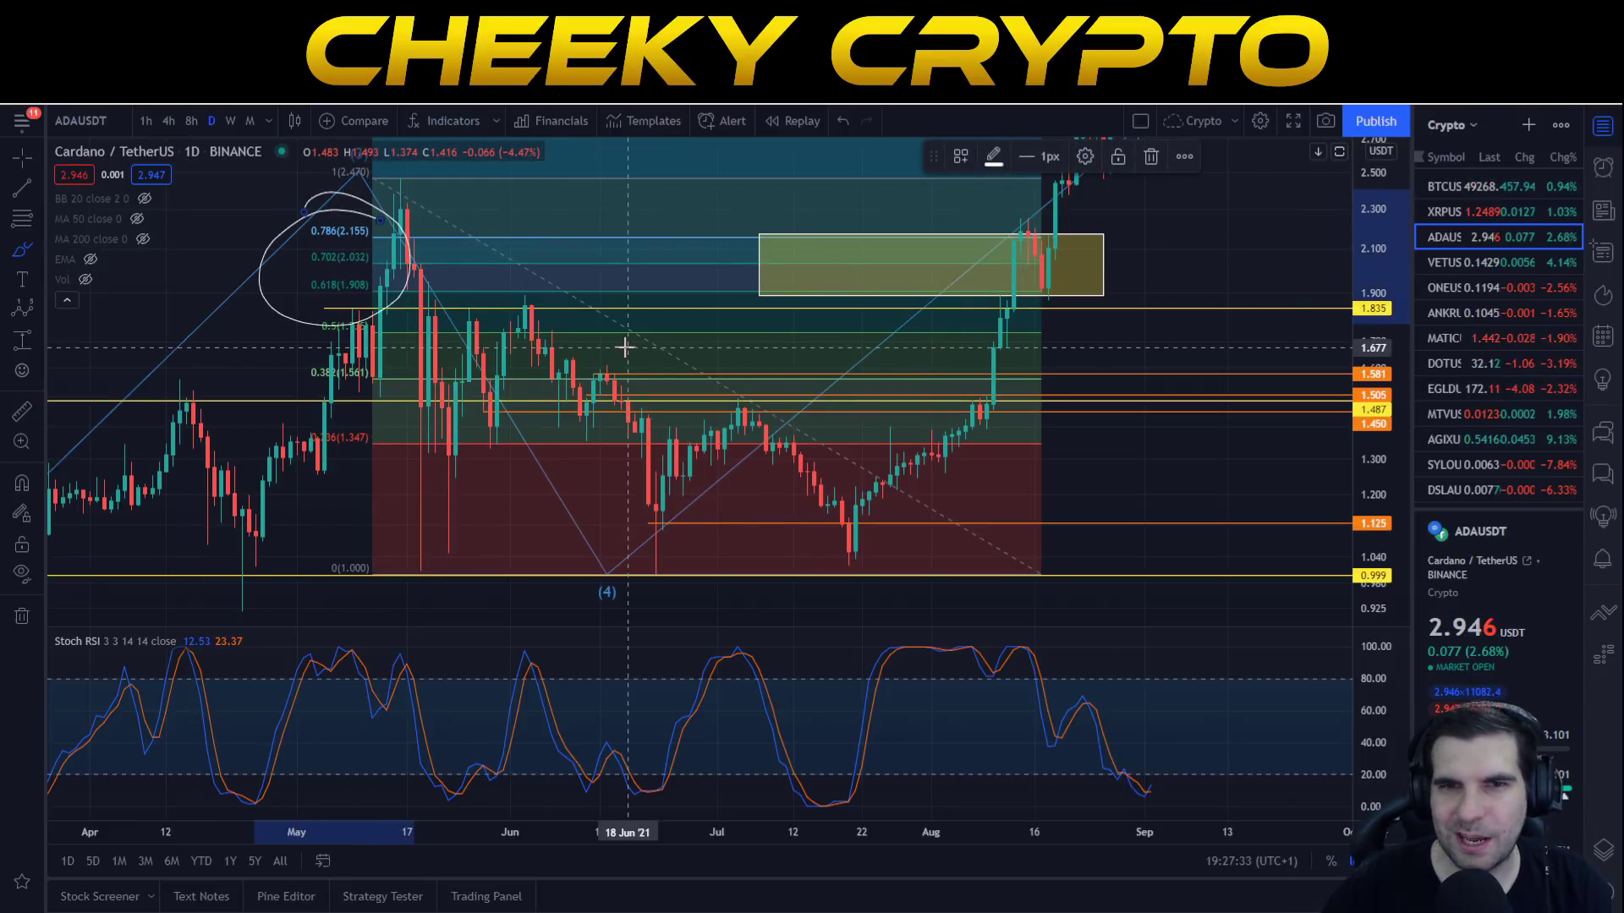
{"action": "key", "text": "Delete"}
Mark across the yellow box and mark the August candles just above it with the Brush, deleting both marks
{"action": "left_click_drag", "start_coordinate": [769, 281], "coordinate": [1051, 264]}
{"action": "key", "text": "Delete"}
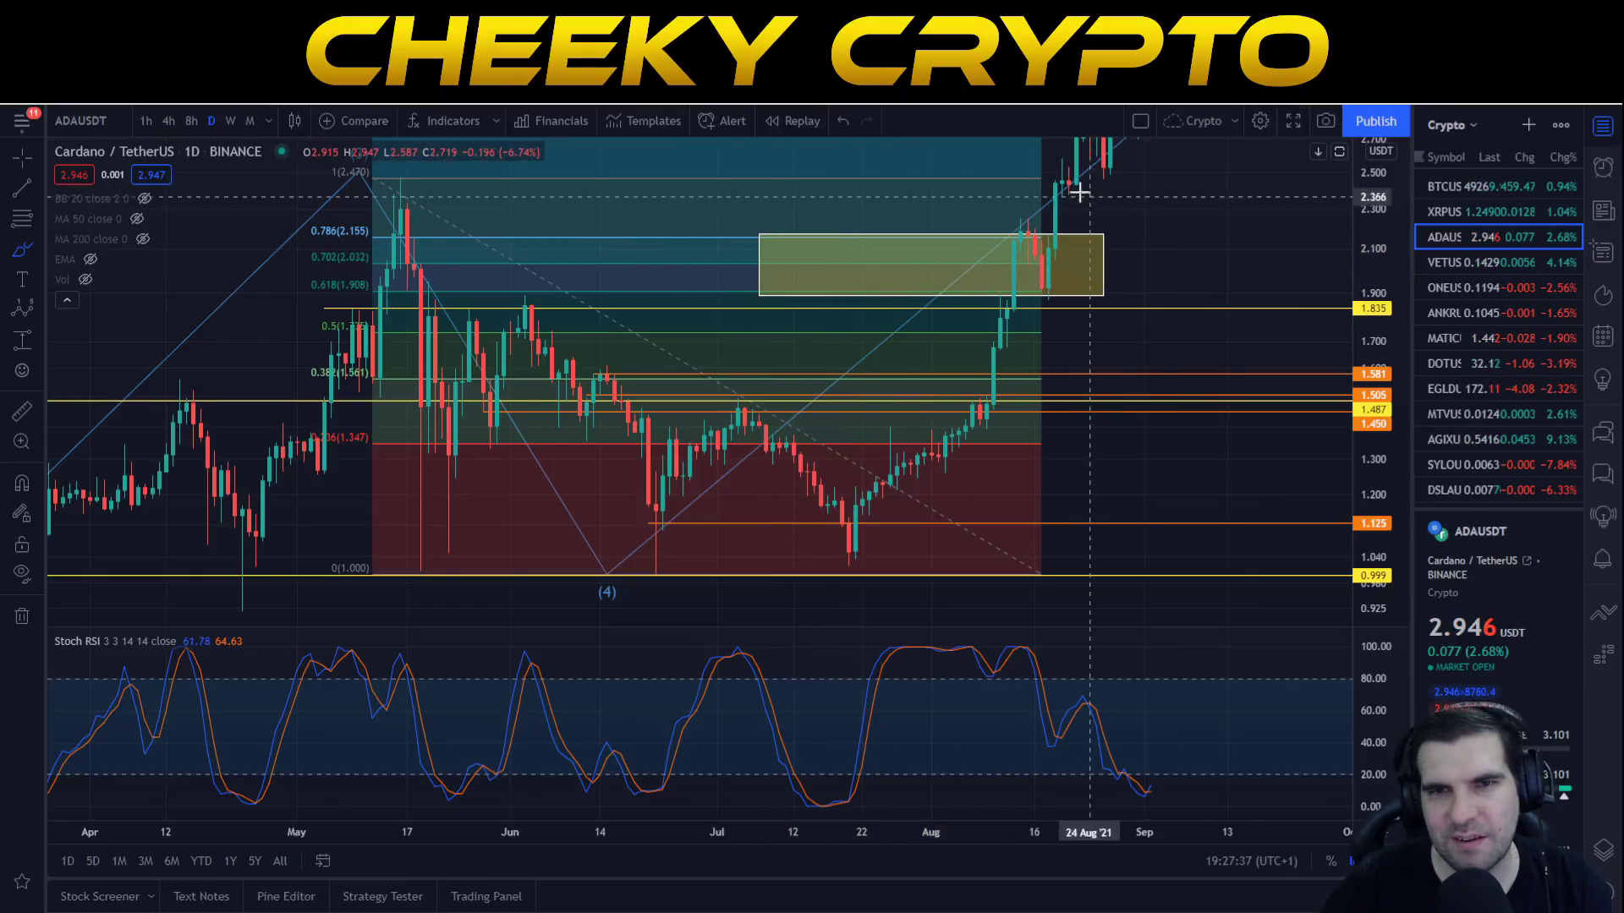
{"action": "left_click_drag", "start_coordinate": [1078, 194], "coordinate": [1083, 200]}
{"action": "key", "text": "Delete"}
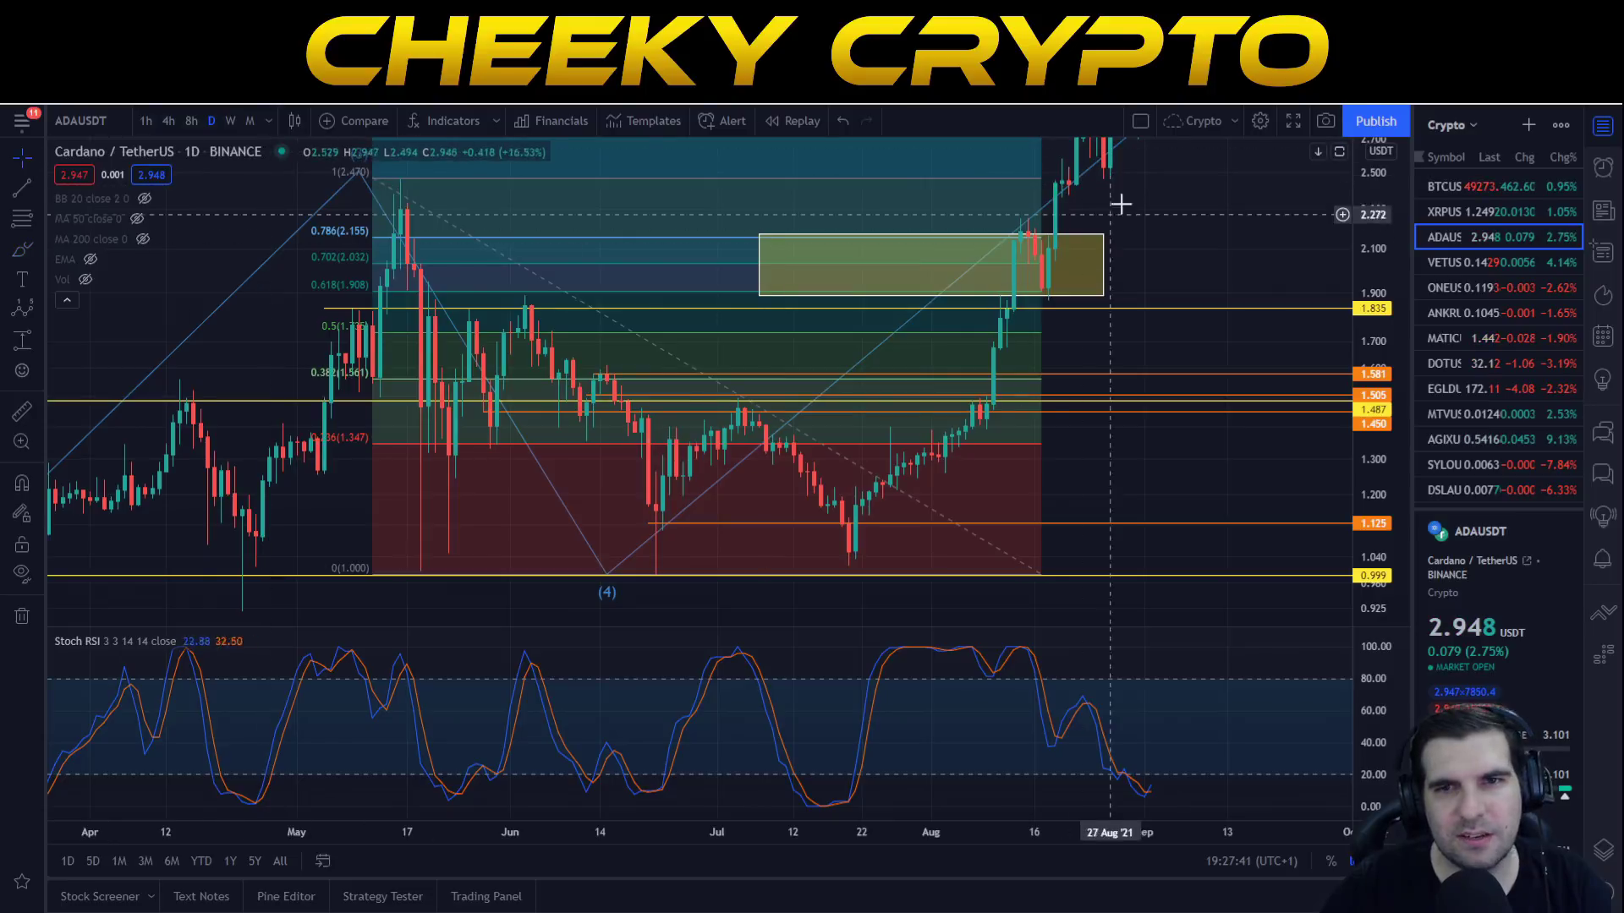
Mark the late August candles near the 2.978 line and circle the 1.618 (3.378) Fibonacci label with the Brush, undoing both marks
{"action": "left_click_drag", "start_coordinate": [1124, 206], "coordinate": [1007, 405]}
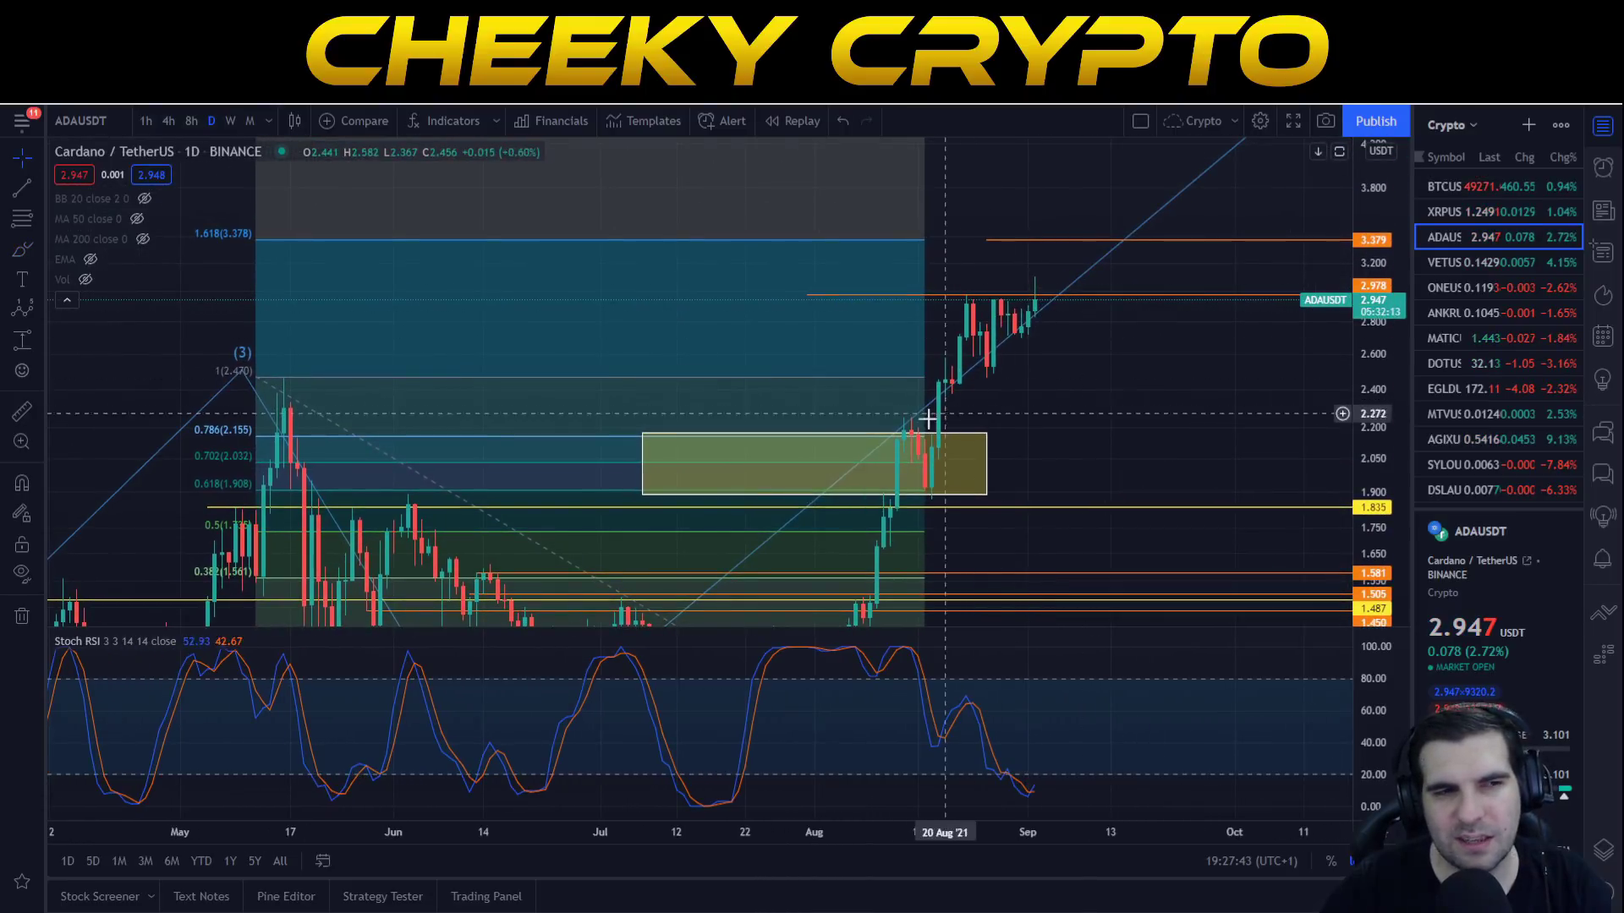
{"action": "left_click", "coordinate": [22, 250]}
{"action": "mouse_move", "coordinate": [951, 275]}
{"action": "left_mouse_down"}
{"action": "mouse_move", "coordinate": [1070, 292]}
{"action": "mouse_move", "coordinate": [903, 304]}
{"action": "mouse_move", "coordinate": [960, 313]}
{"action": "left_mouse_up"}
{"action": "key", "text": "ctrl+z"}
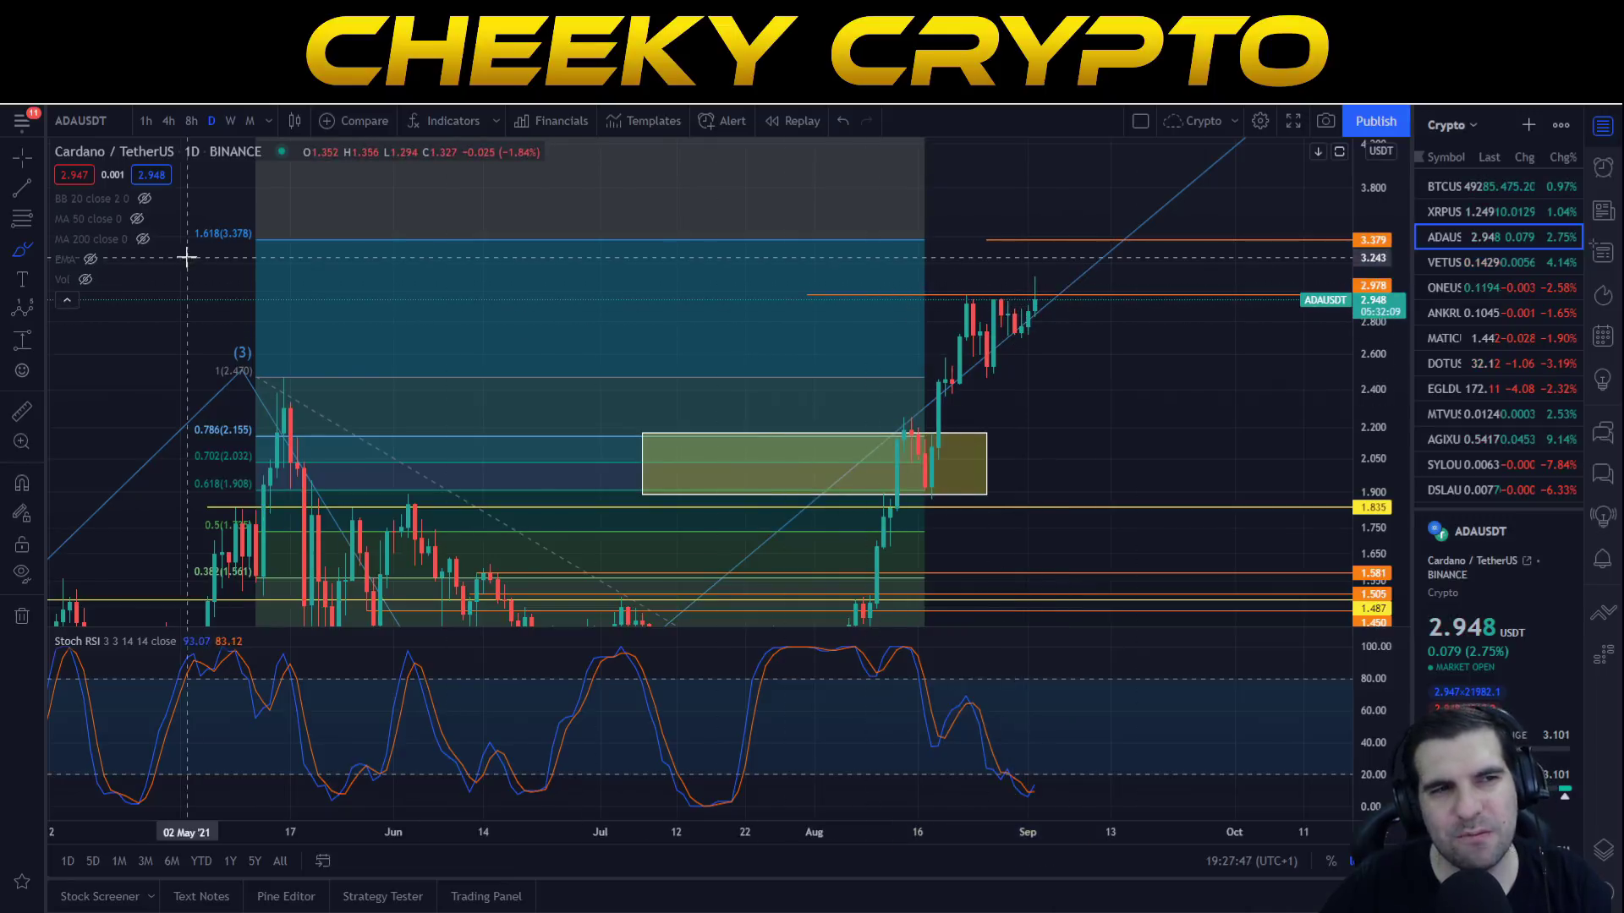
{"action": "left_click_drag", "start_coordinate": [190, 256], "coordinate": [409, 272]}
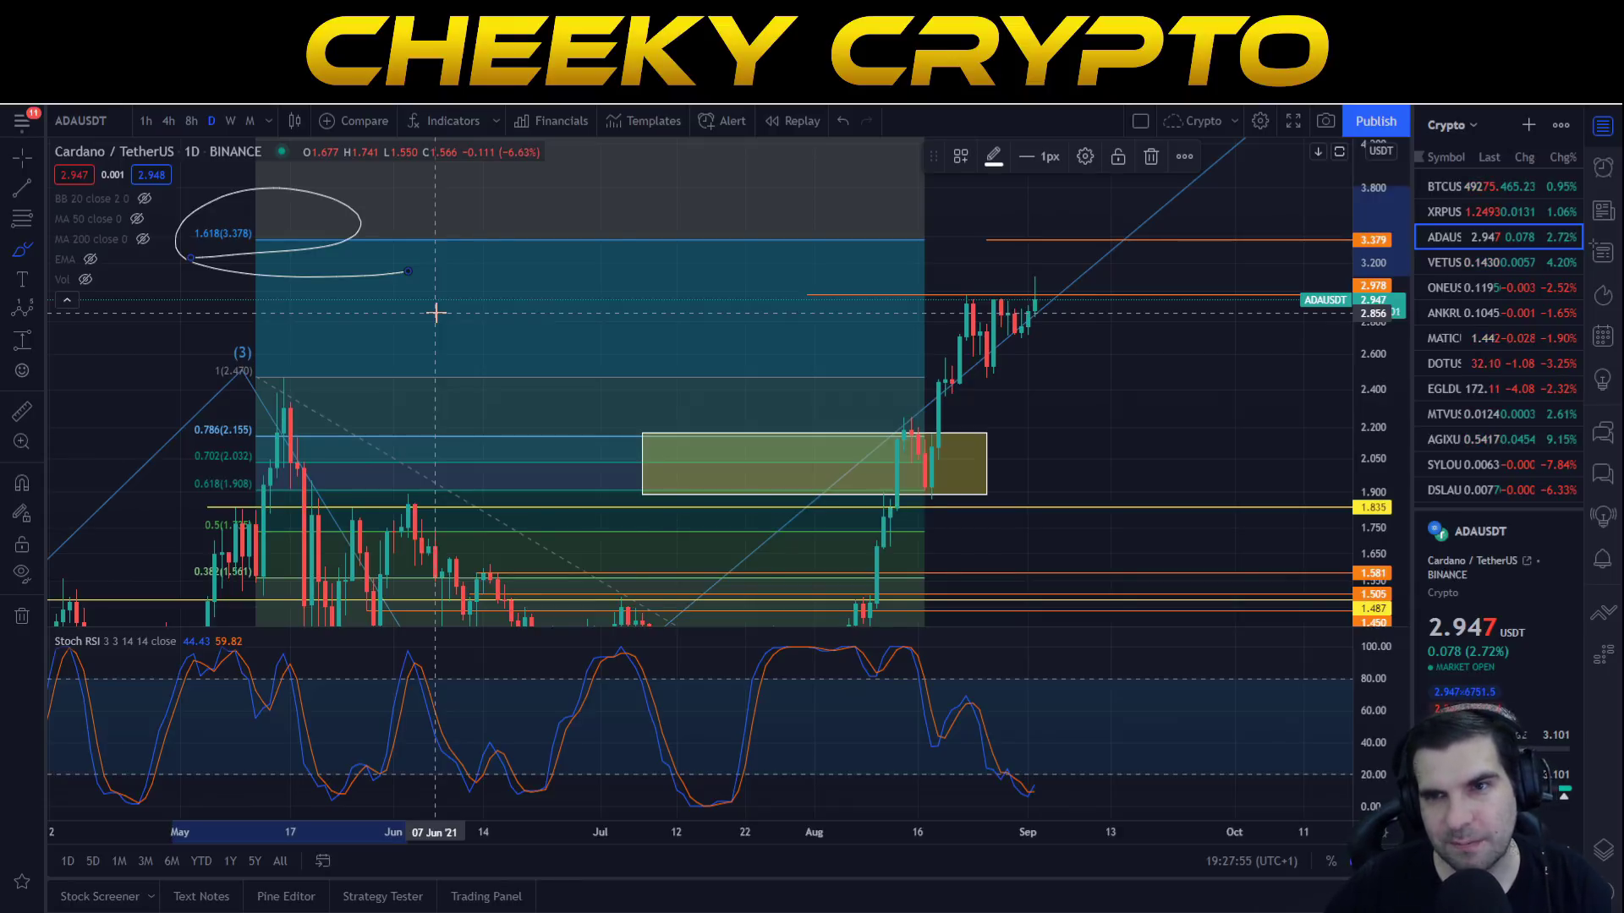
{"action": "key", "text": "ctrl+z"}
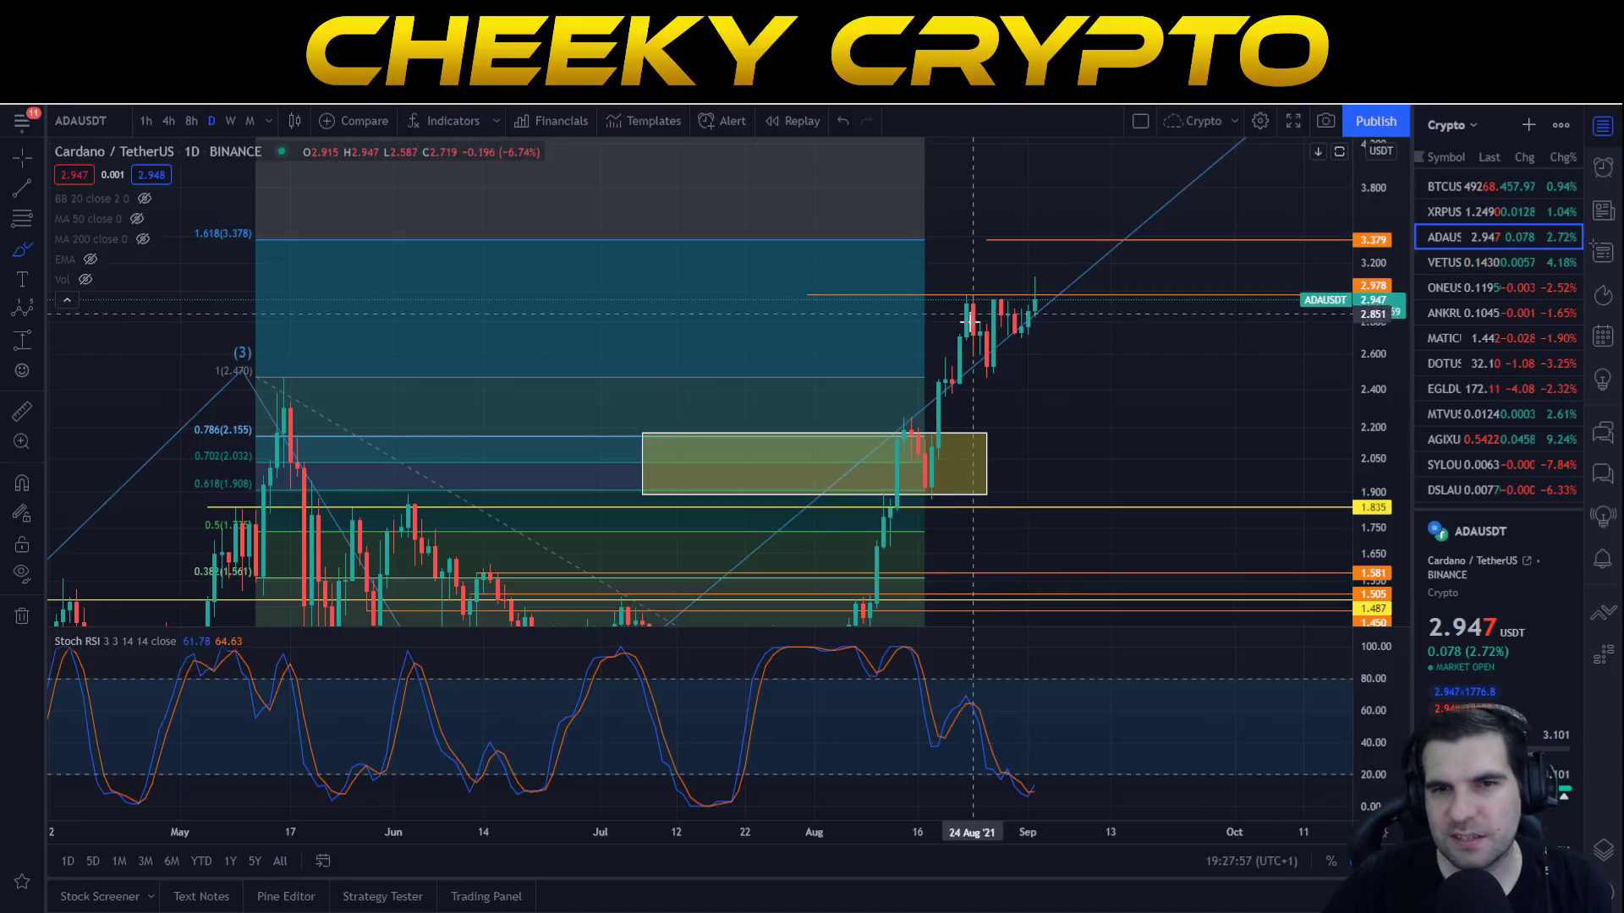
Mark the pullback from the late August high and the latest Stoch RSI low with the Brush, undoing each mark
{"action": "mouse_move", "coordinate": [1010, 283]}
{"action": "left_mouse_down"}
{"action": "mouse_move", "coordinate": [1025, 320]}
{"action": "mouse_move", "coordinate": [972, 298]}
{"action": "mouse_move", "coordinate": [1016, 349]}
{"action": "left_mouse_up"}
{"action": "key", "text": "ctrl+z"}
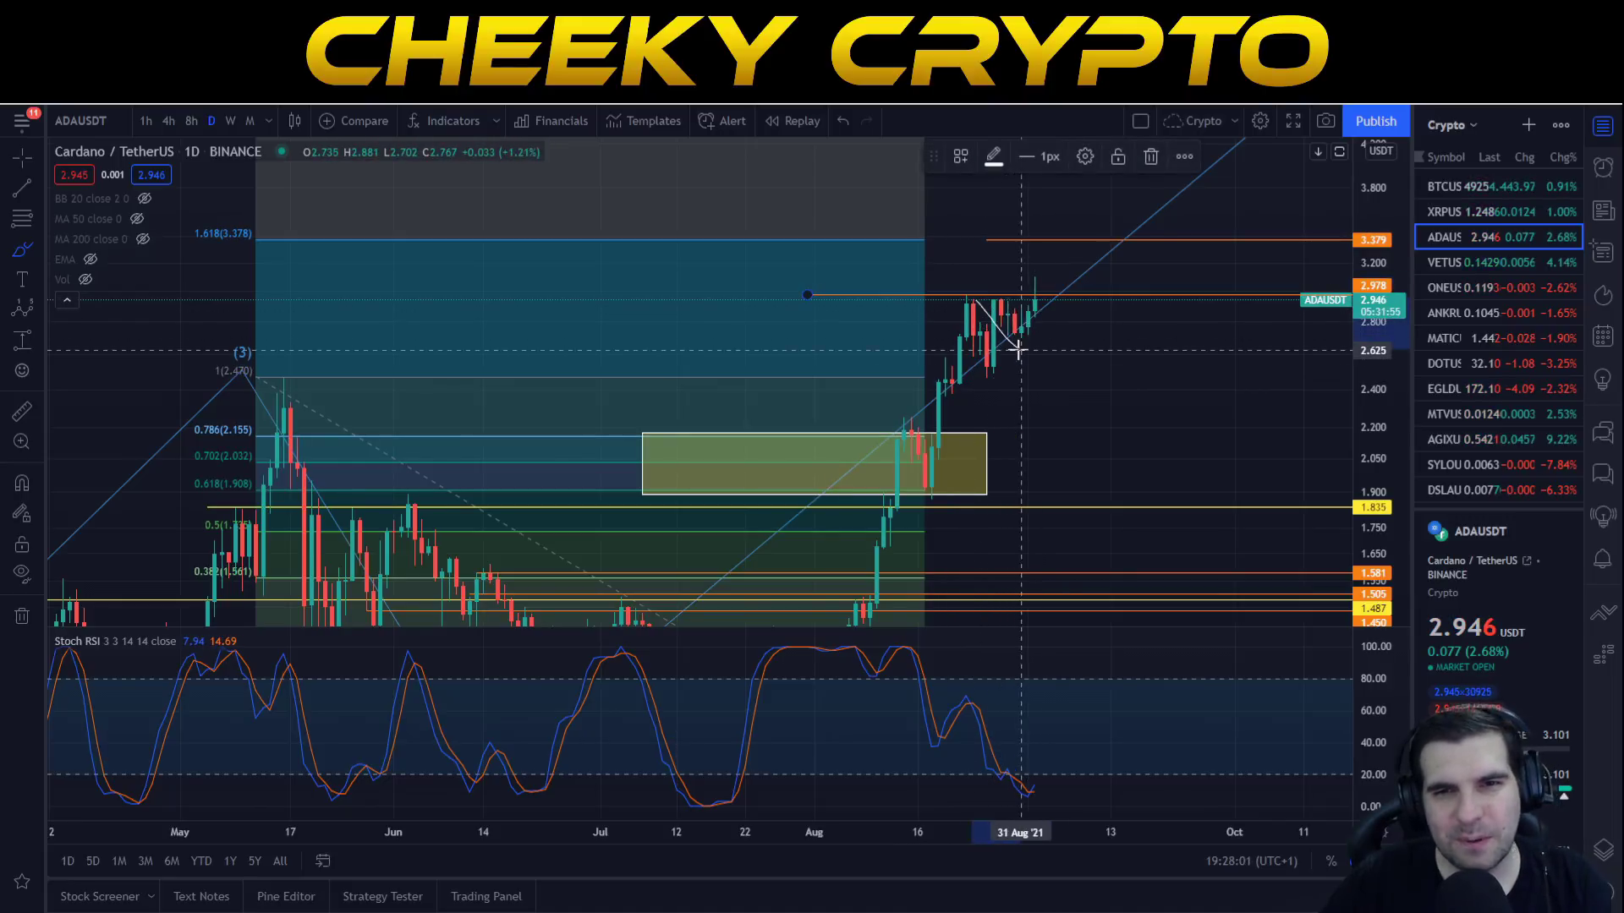
{"action": "key", "text": "ctrl+z"}
{"action": "left_click_drag", "start_coordinate": [1029, 744], "coordinate": [1055, 783]}
{"action": "key", "text": "ctrl+z"}
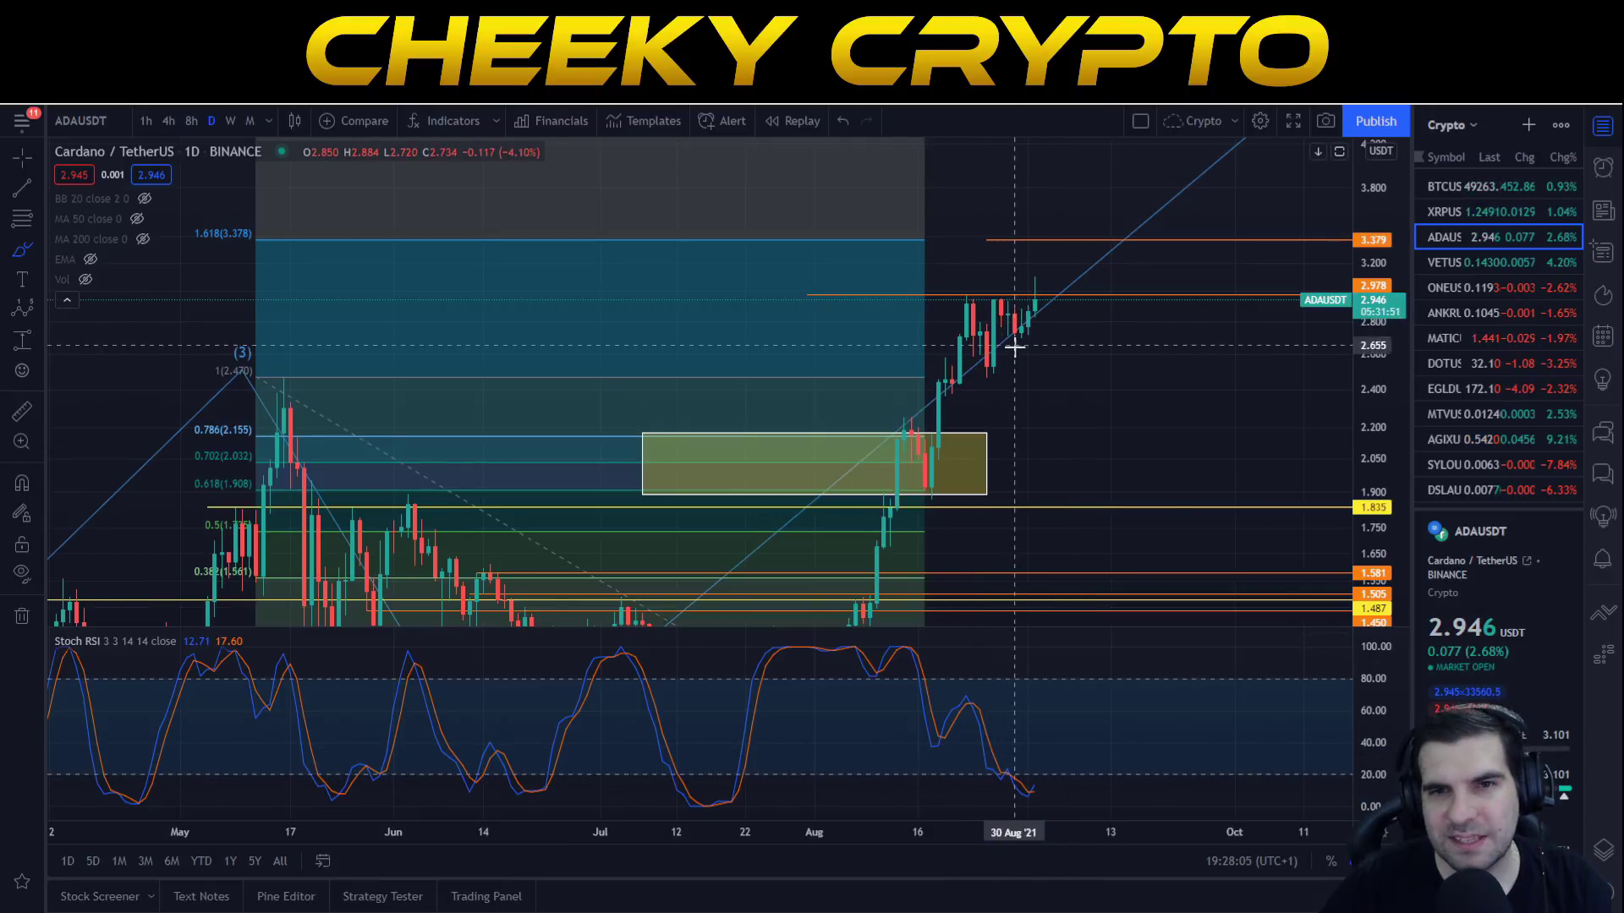
Circle the latest daily candle at the 2.978 line and draw an upward arrow from the latest Stoch RSI low, undoing both
{"action": "mouse_move", "coordinate": [1021, 345]}
{"action": "left_mouse_down"}
{"action": "mouse_move", "coordinate": [997, 265]}
{"action": "mouse_move", "coordinate": [1029, 243]}
{"action": "mouse_move", "coordinate": [987, 279]}
{"action": "mouse_move", "coordinate": [1070, 273]}
{"action": "left_mouse_up"}
{"action": "key", "text": "ctrl+z"}
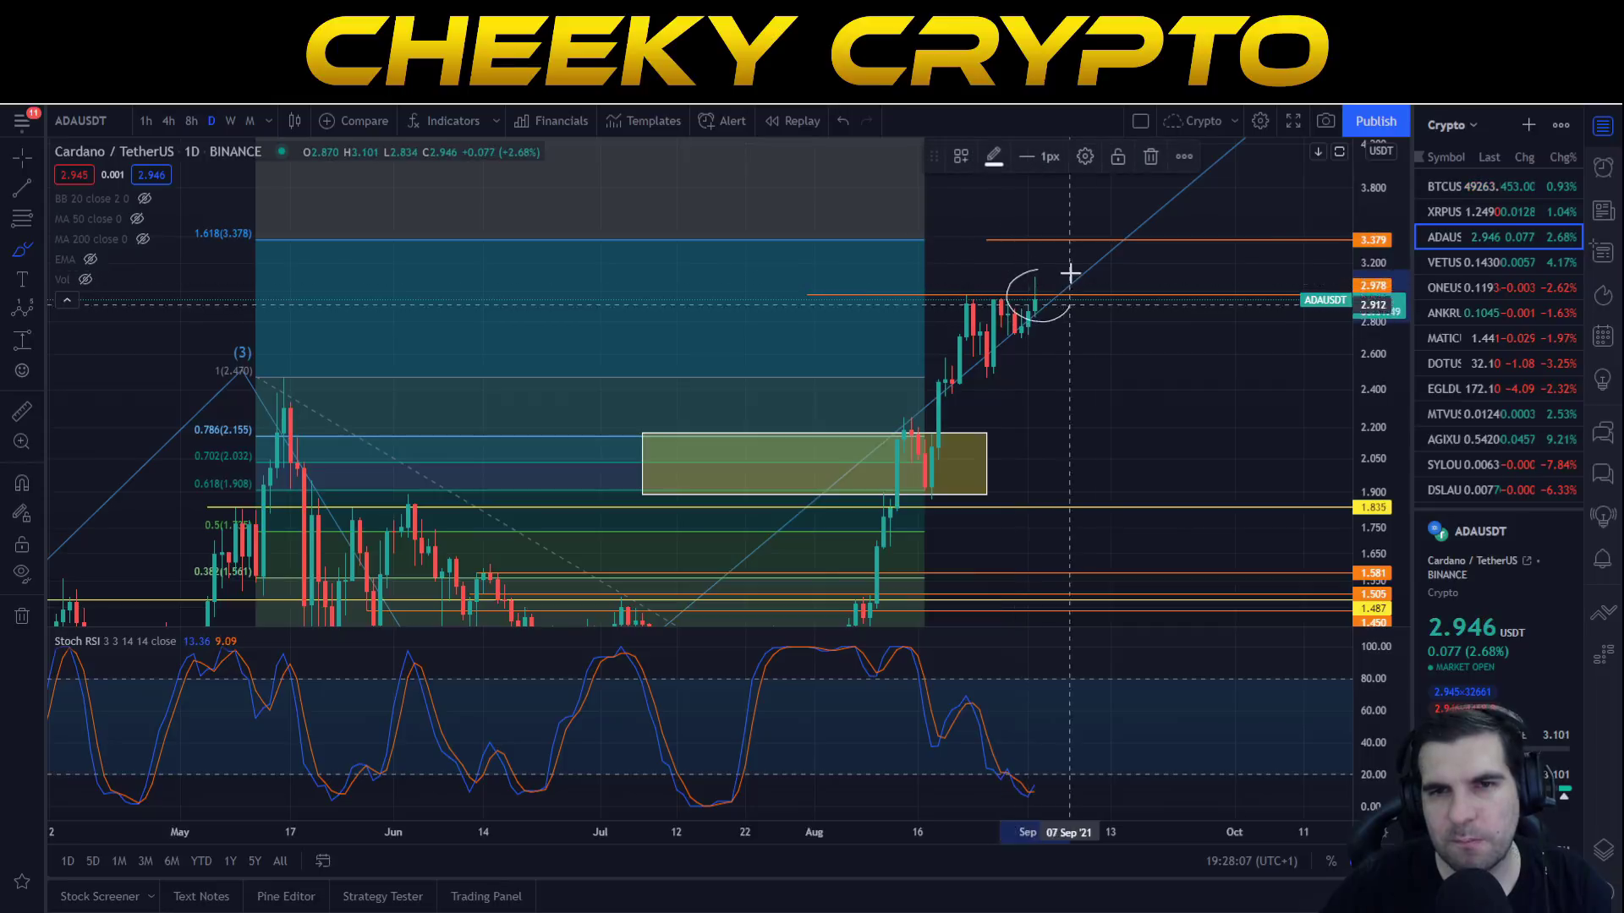
{"action": "key", "text": "ctrl+z"}
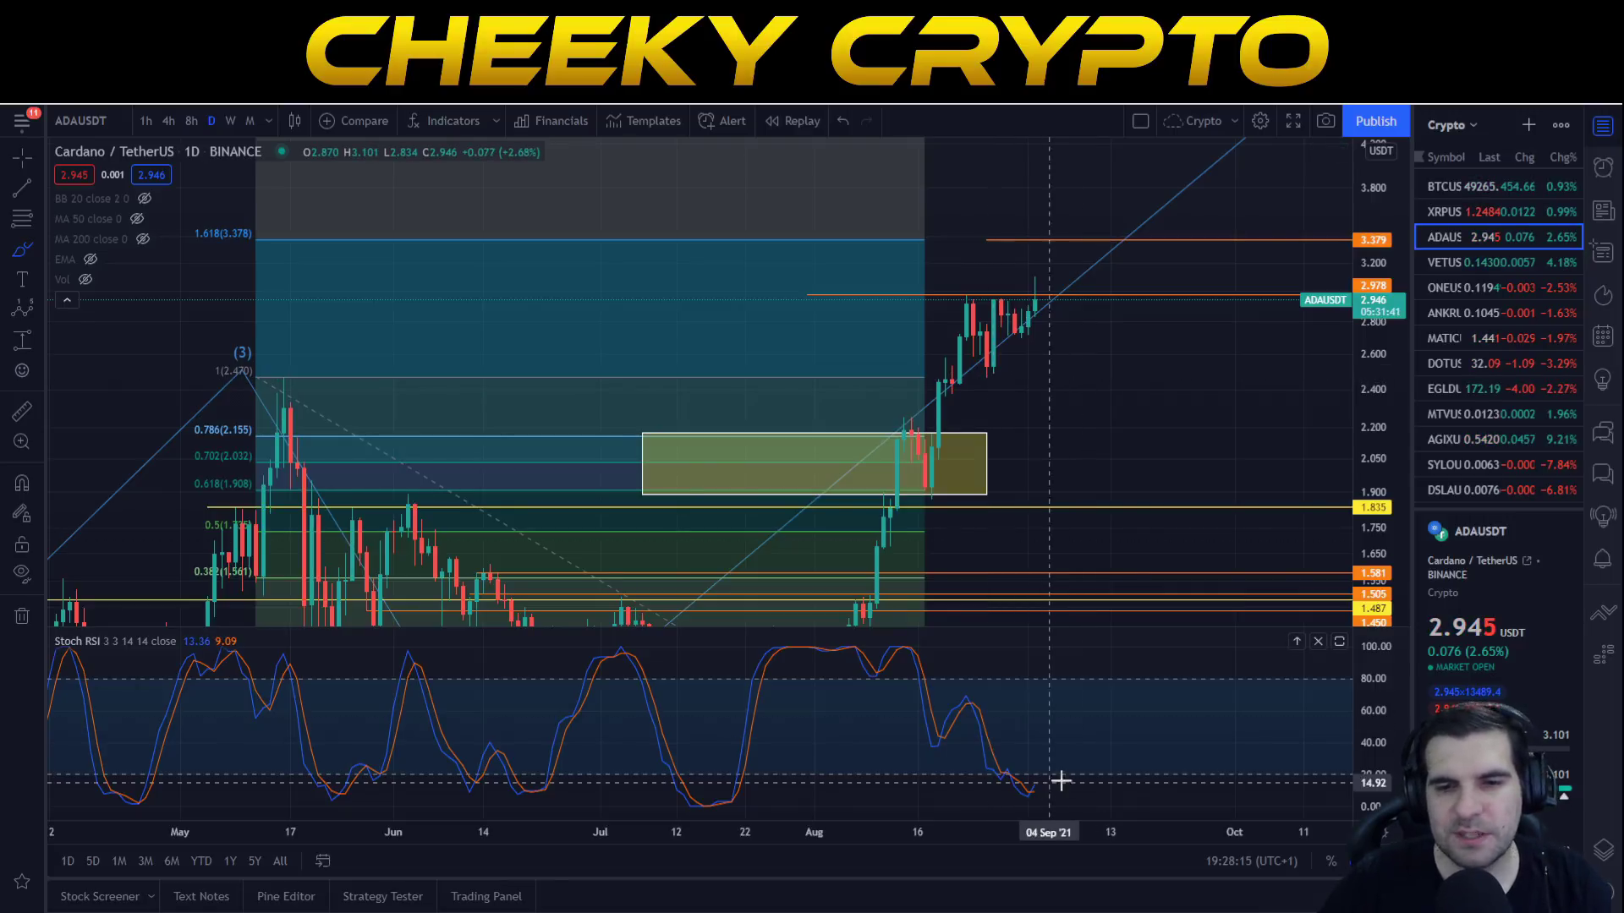
{"action": "mouse_move", "coordinate": [1062, 780]}
{"action": "left_mouse_down"}
{"action": "mouse_move", "coordinate": [1008, 772]}
{"action": "mouse_move", "coordinate": [1104, 683]}
{"action": "mouse_move", "coordinate": [1056, 720]}
{"action": "left_mouse_up"}
{"action": "key", "text": "ctrl+z"}
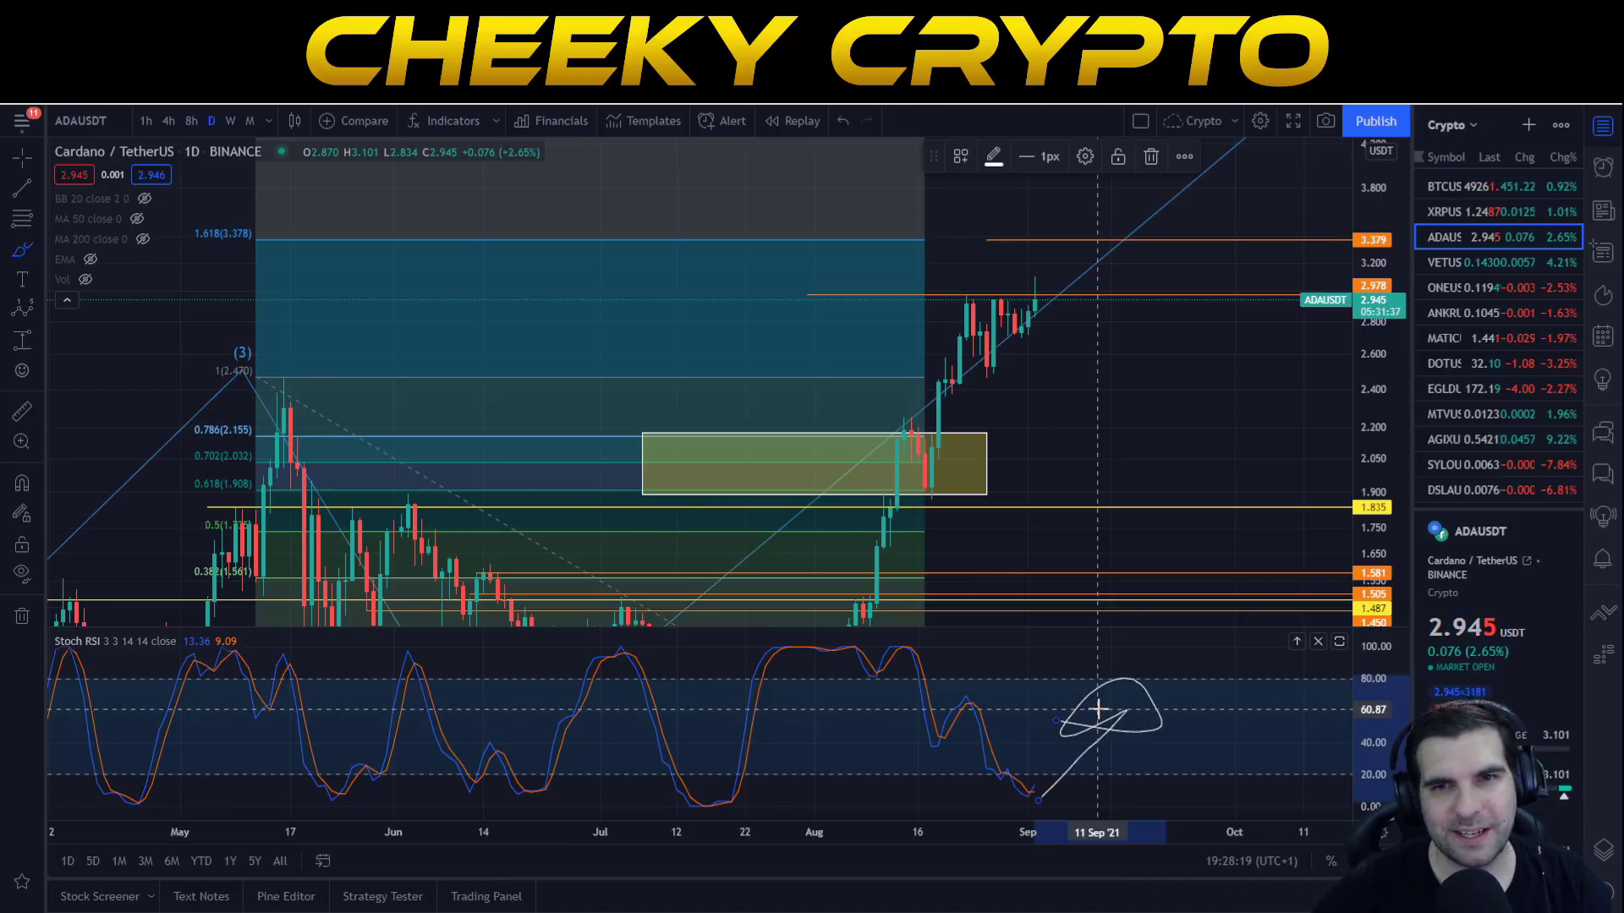
{"action": "key", "text": "ctrl+z"}
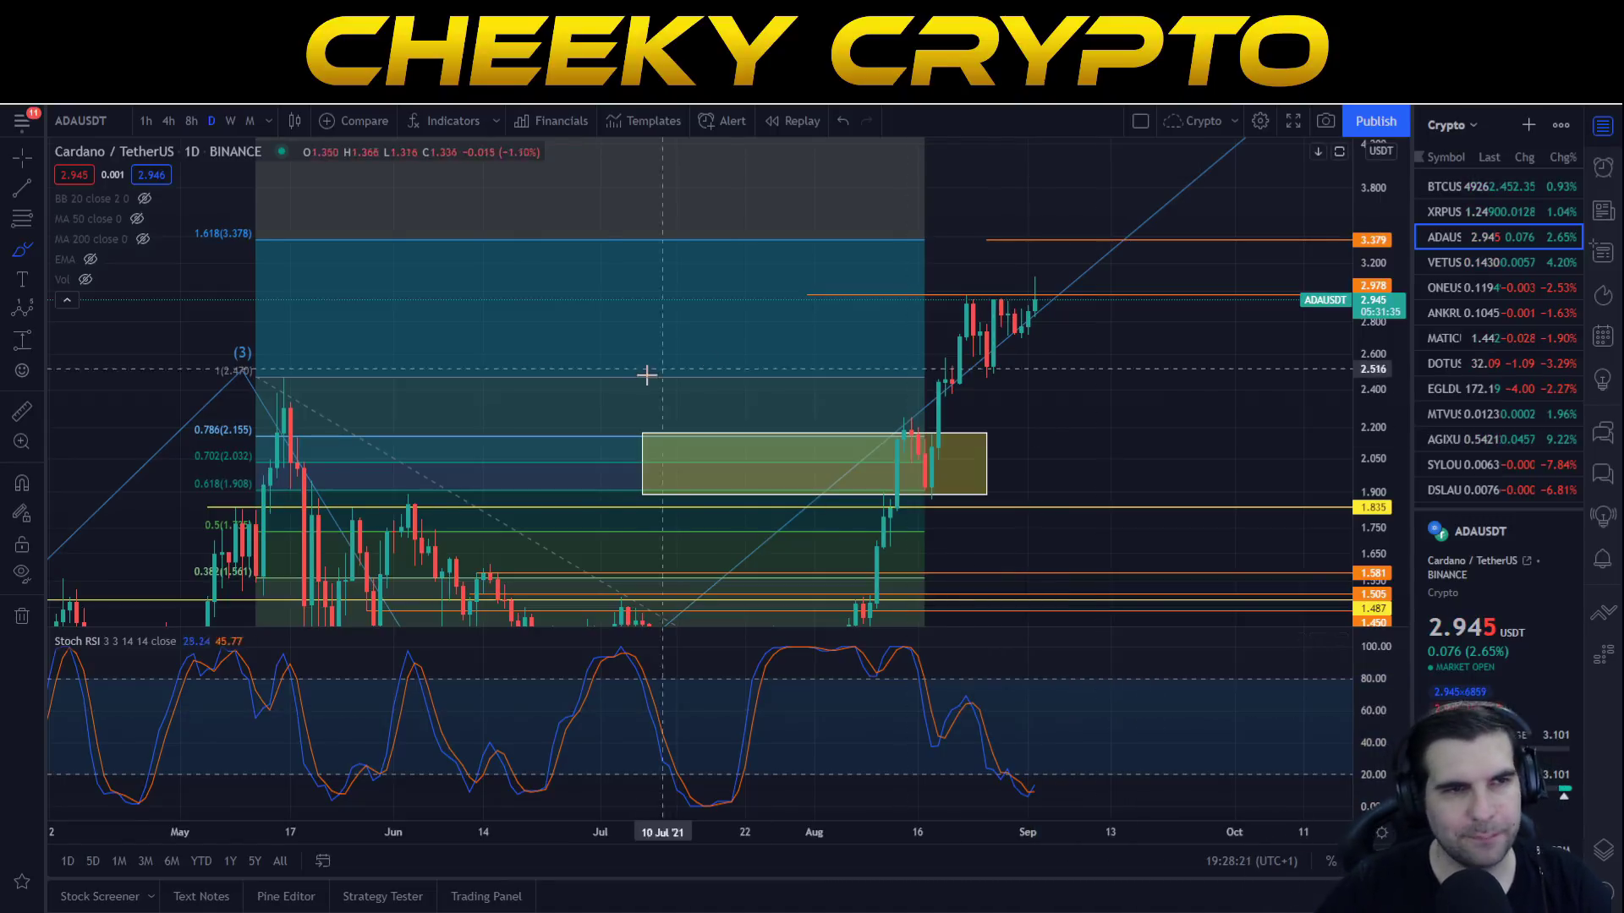
Switch the chart to the 1-hour timeframe and frame the latest candles between the yellow converging trend lines
{"action": "left_click", "coordinate": [147, 121]}
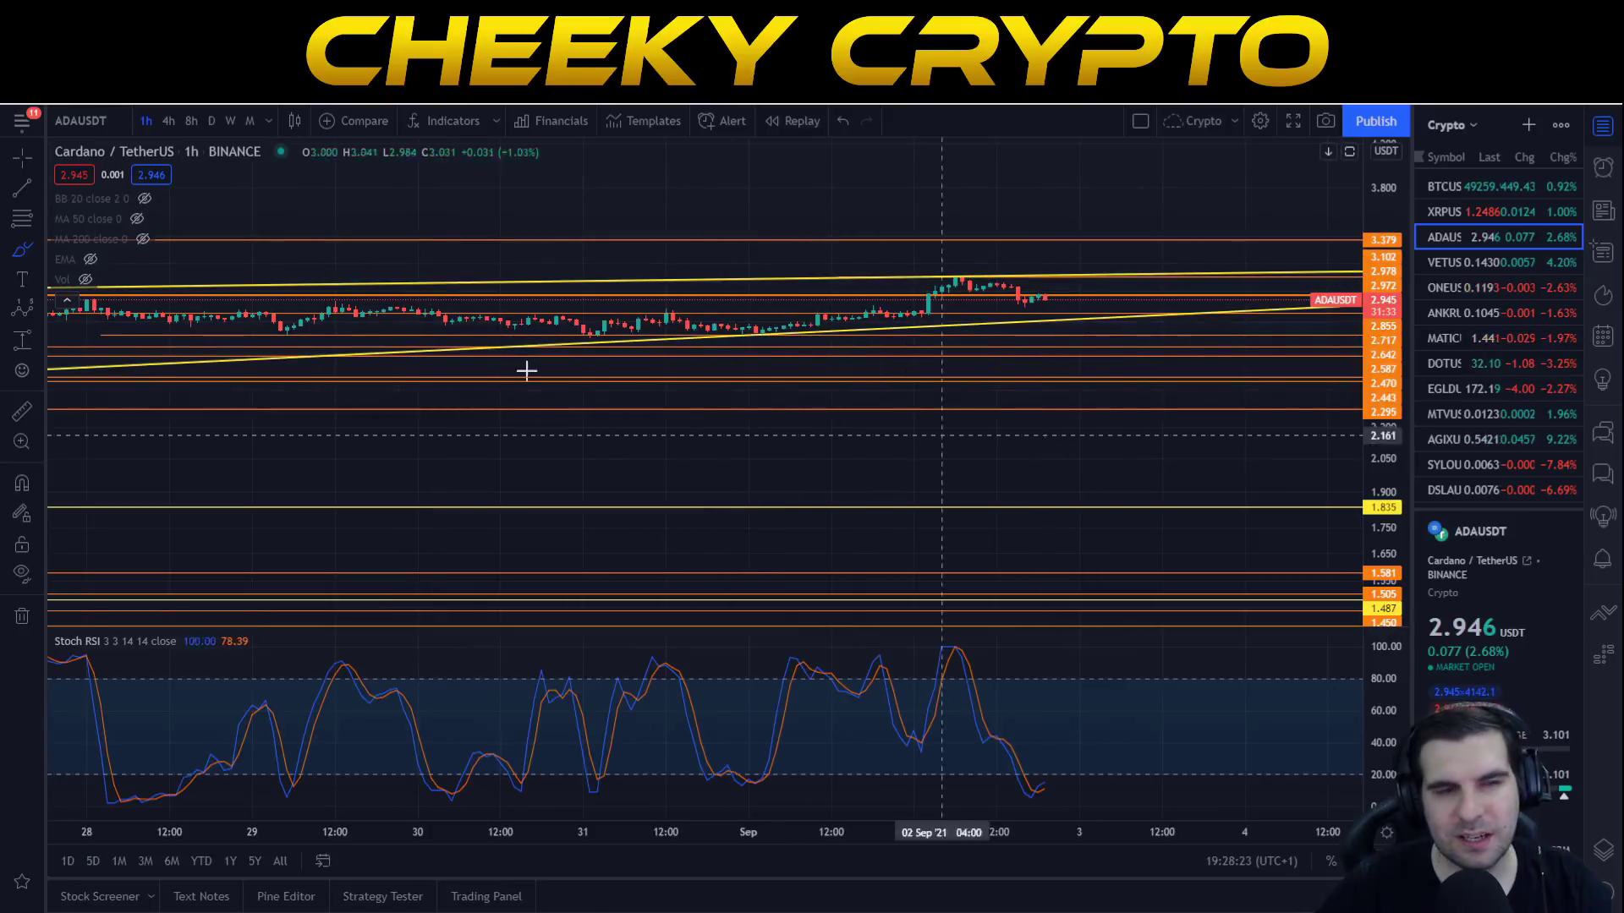
{"action": "left_click_drag", "start_coordinate": [1382, 494], "coordinate": [1382, 148]}
{"action": "scroll", "coordinate": [870, 437], "scroll_direction": "down", "scroll_amount": 7}
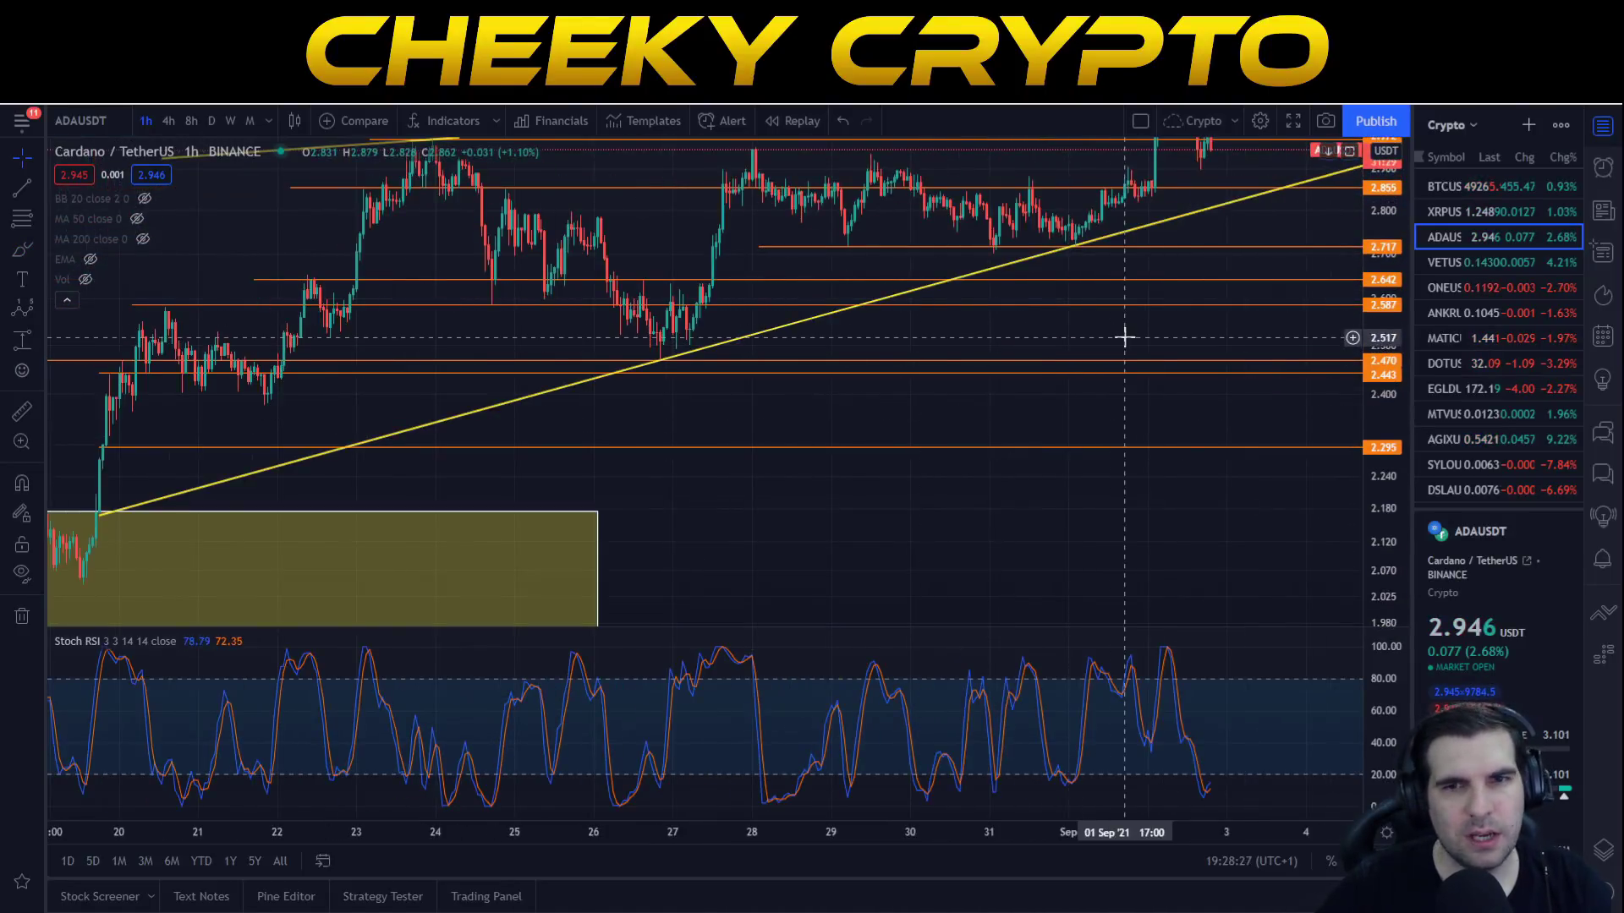
{"action": "mouse_move", "coordinate": [1127, 338]}
{"action": "left_mouse_down"}
{"action": "mouse_move", "coordinate": [1018, 591]}
{"action": "mouse_move", "coordinate": [766, 566]}
{"action": "left_mouse_up"}
{"action": "left_click_drag", "start_coordinate": [1037, 449], "coordinate": [978, 467]}
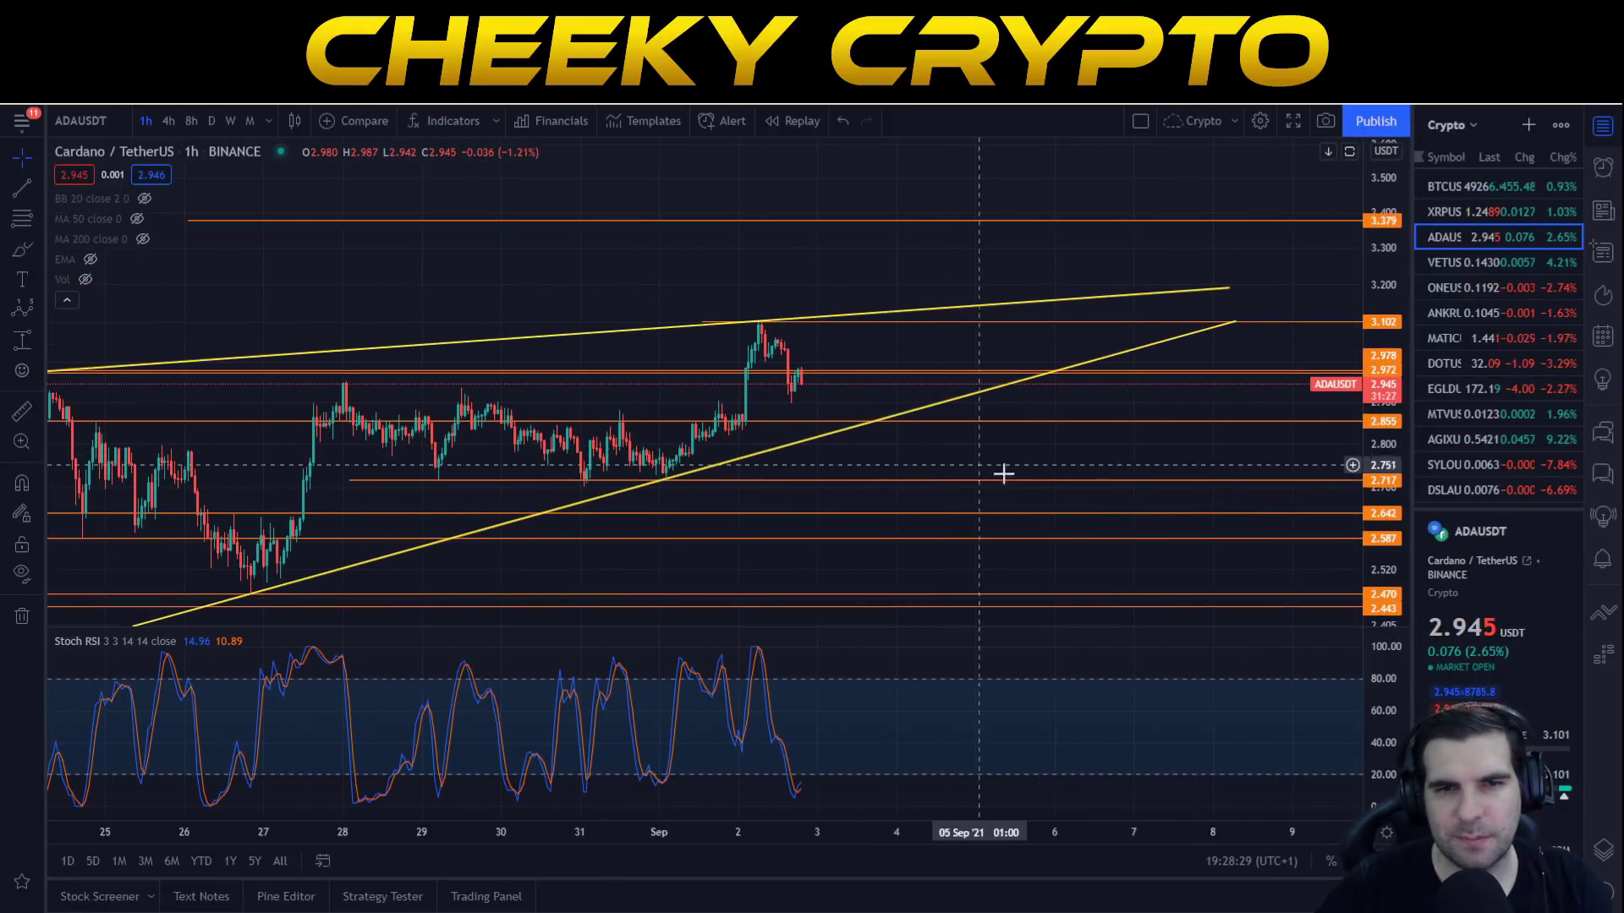
Circle the latest hourly candles around the 2.972 line and mark the peak at the 3.102 line with the Brush, removing both marks
{"action": "left_click", "coordinate": [19, 258]}
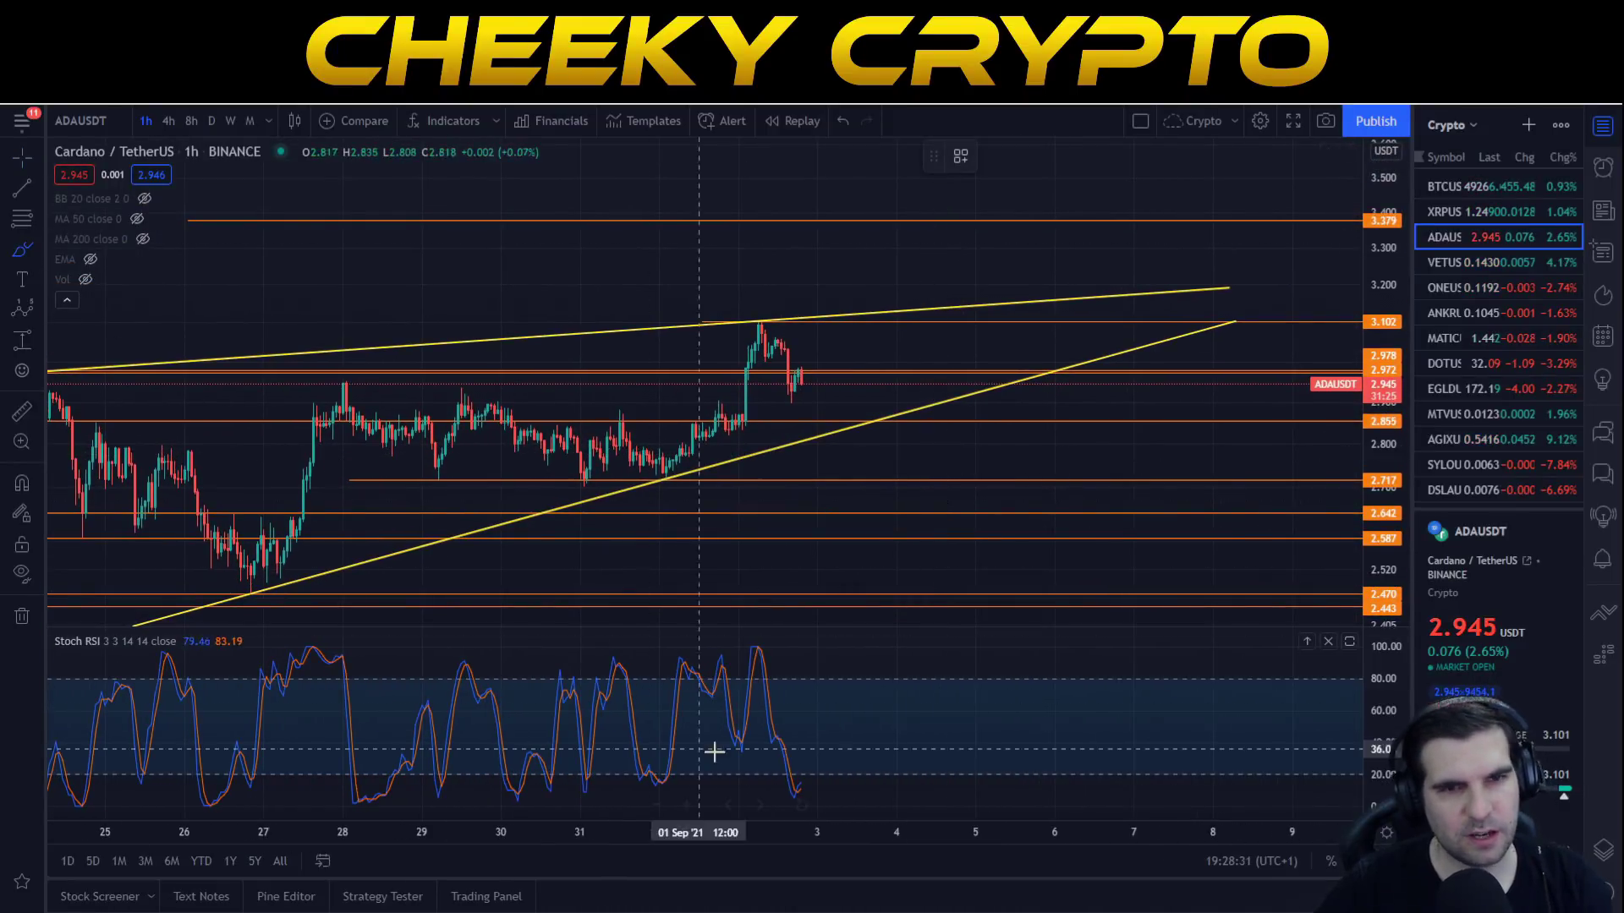
{"action": "mouse_move", "coordinate": [810, 353]}
{"action": "left_mouse_down"}
{"action": "mouse_move", "coordinate": [789, 395]}
{"action": "mouse_move", "coordinate": [808, 399]}
{"action": "left_mouse_up"}
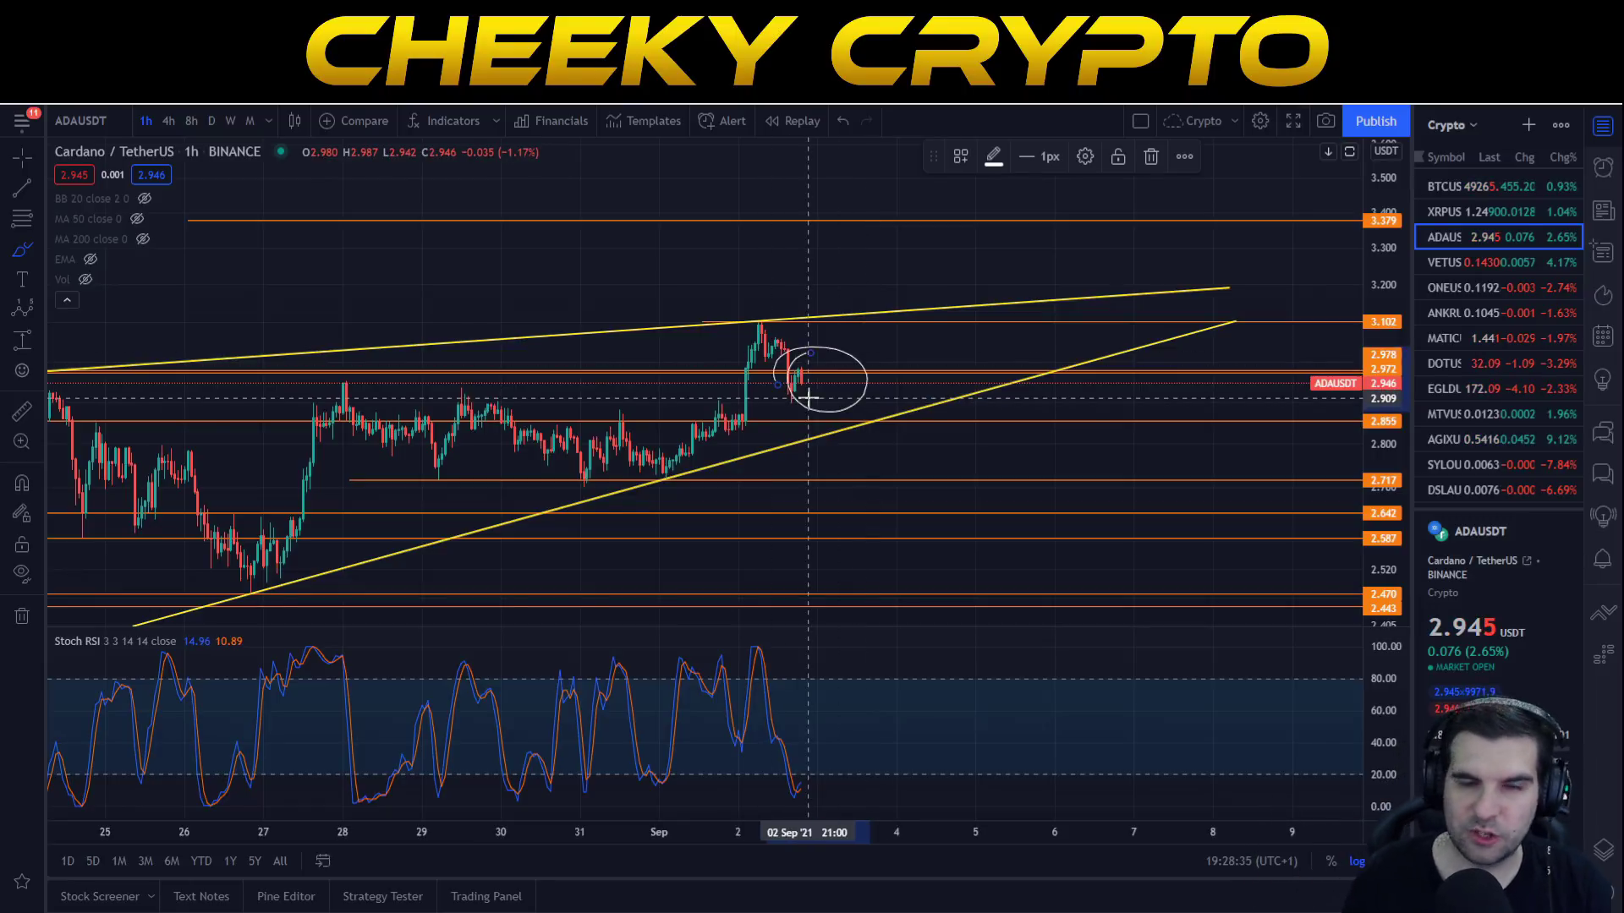
{"action": "key", "text": "ctrl+z"}
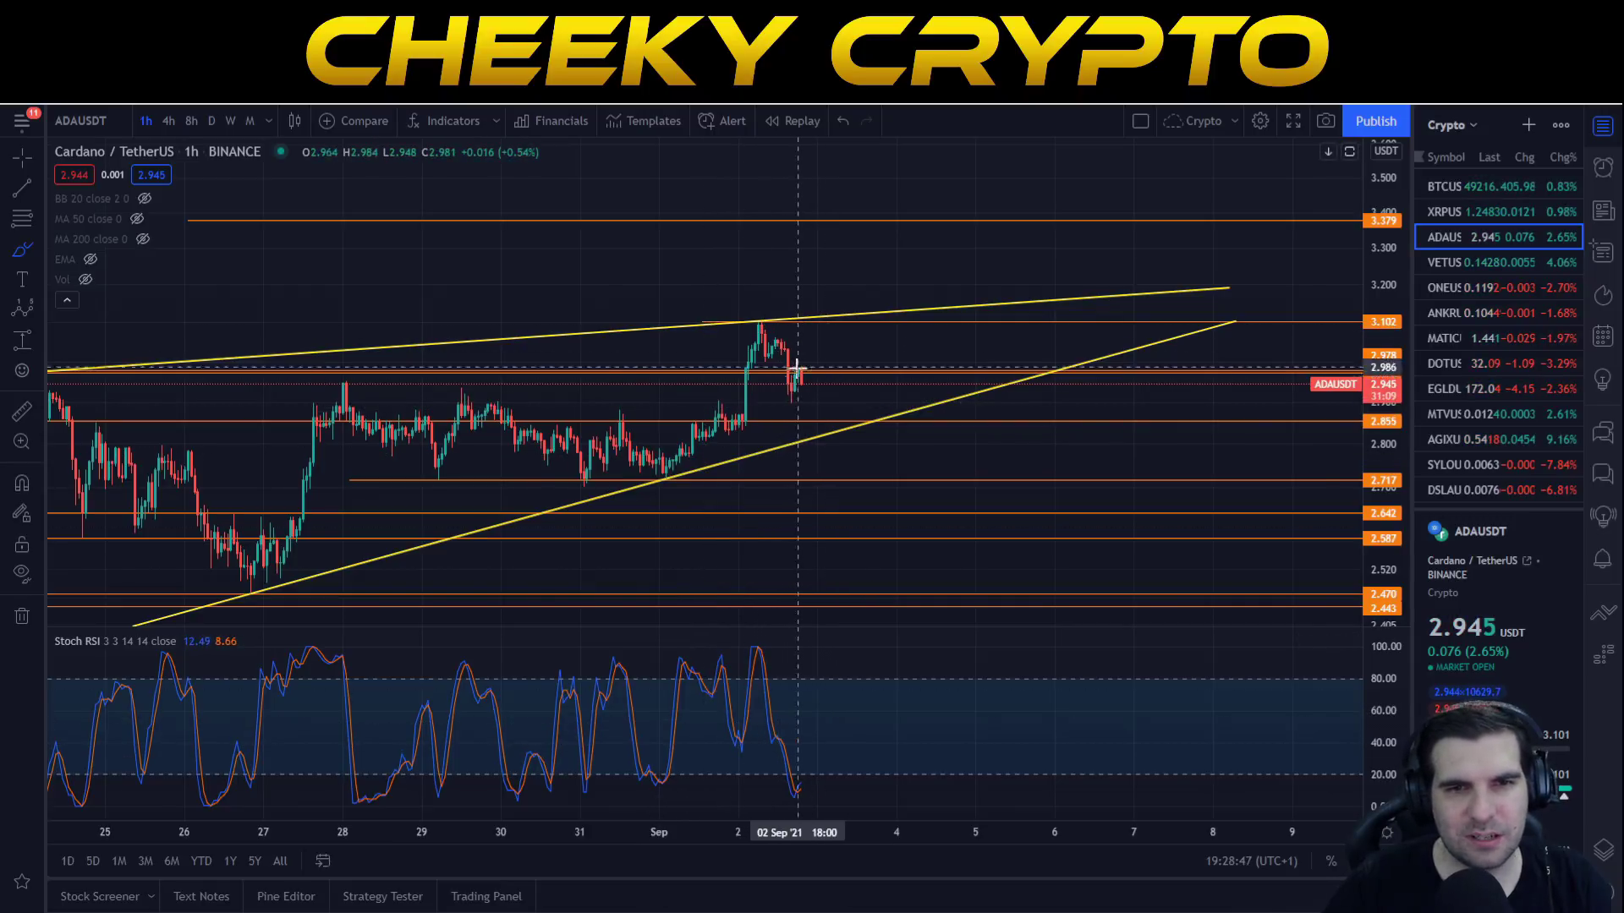
{"action": "mouse_move", "coordinate": [761, 292]}
{"action": "left_mouse_down"}
{"action": "mouse_move", "coordinate": [715, 397]}
{"action": "mouse_move", "coordinate": [813, 416]}
{"action": "mouse_move", "coordinate": [803, 326]}
{"action": "left_mouse_up"}
{"action": "key", "text": "Delete"}
Circle the latest hourly Stoch RSI low and draw an upward arrow from it with the Brush, deleting both marks
{"action": "left_click_drag", "start_coordinate": [819, 762], "coordinate": [772, 752]}
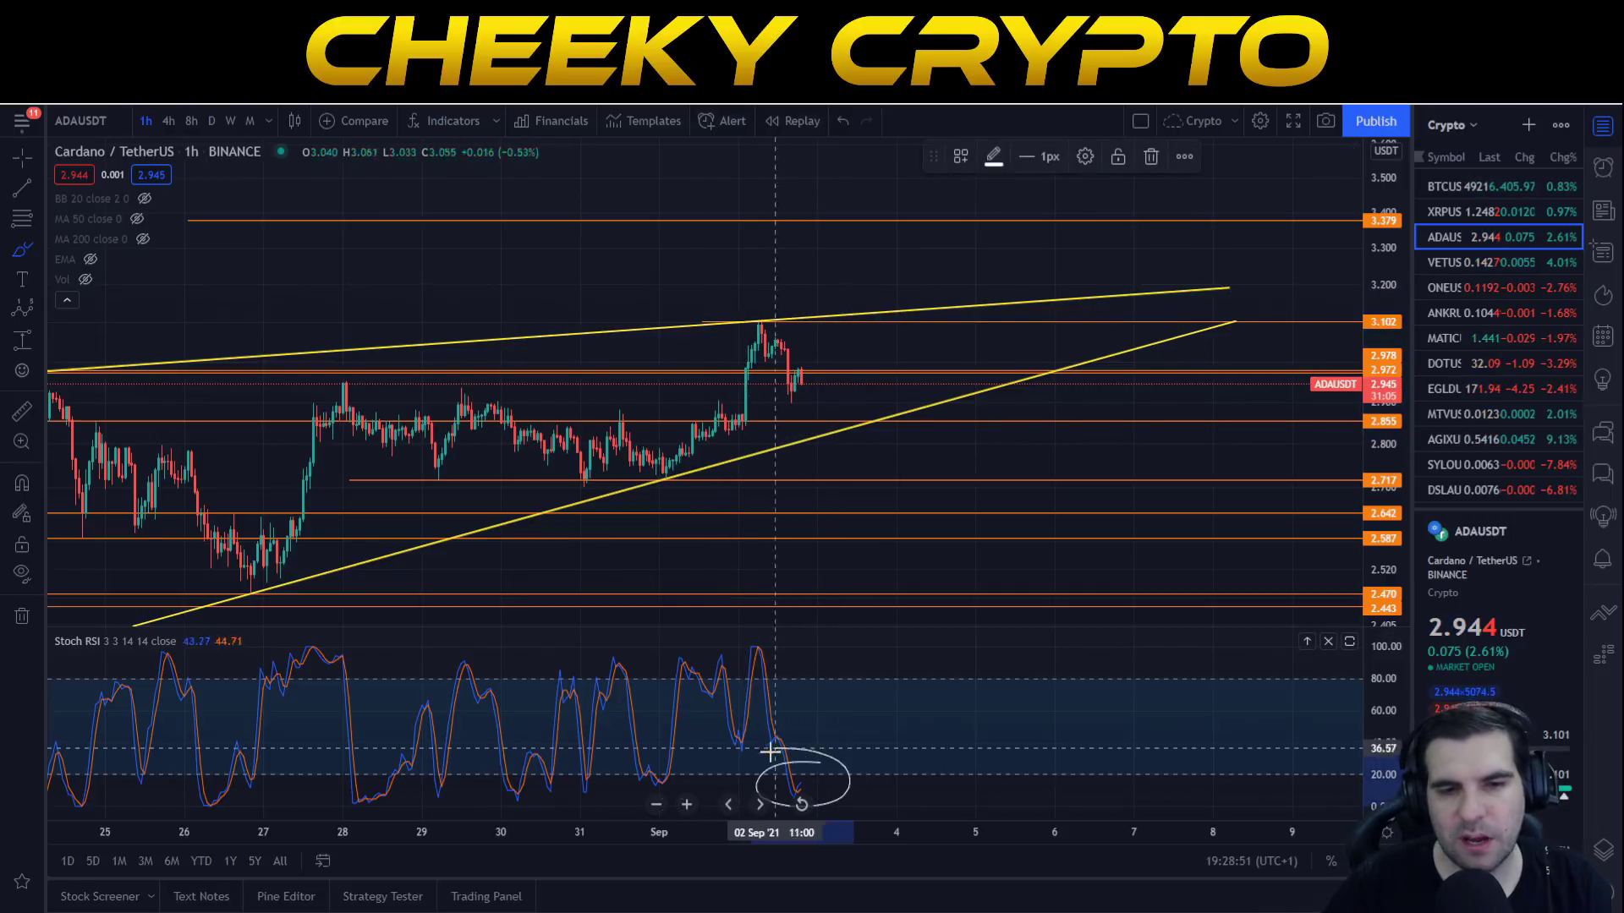
{"action": "key", "text": "Delete"}
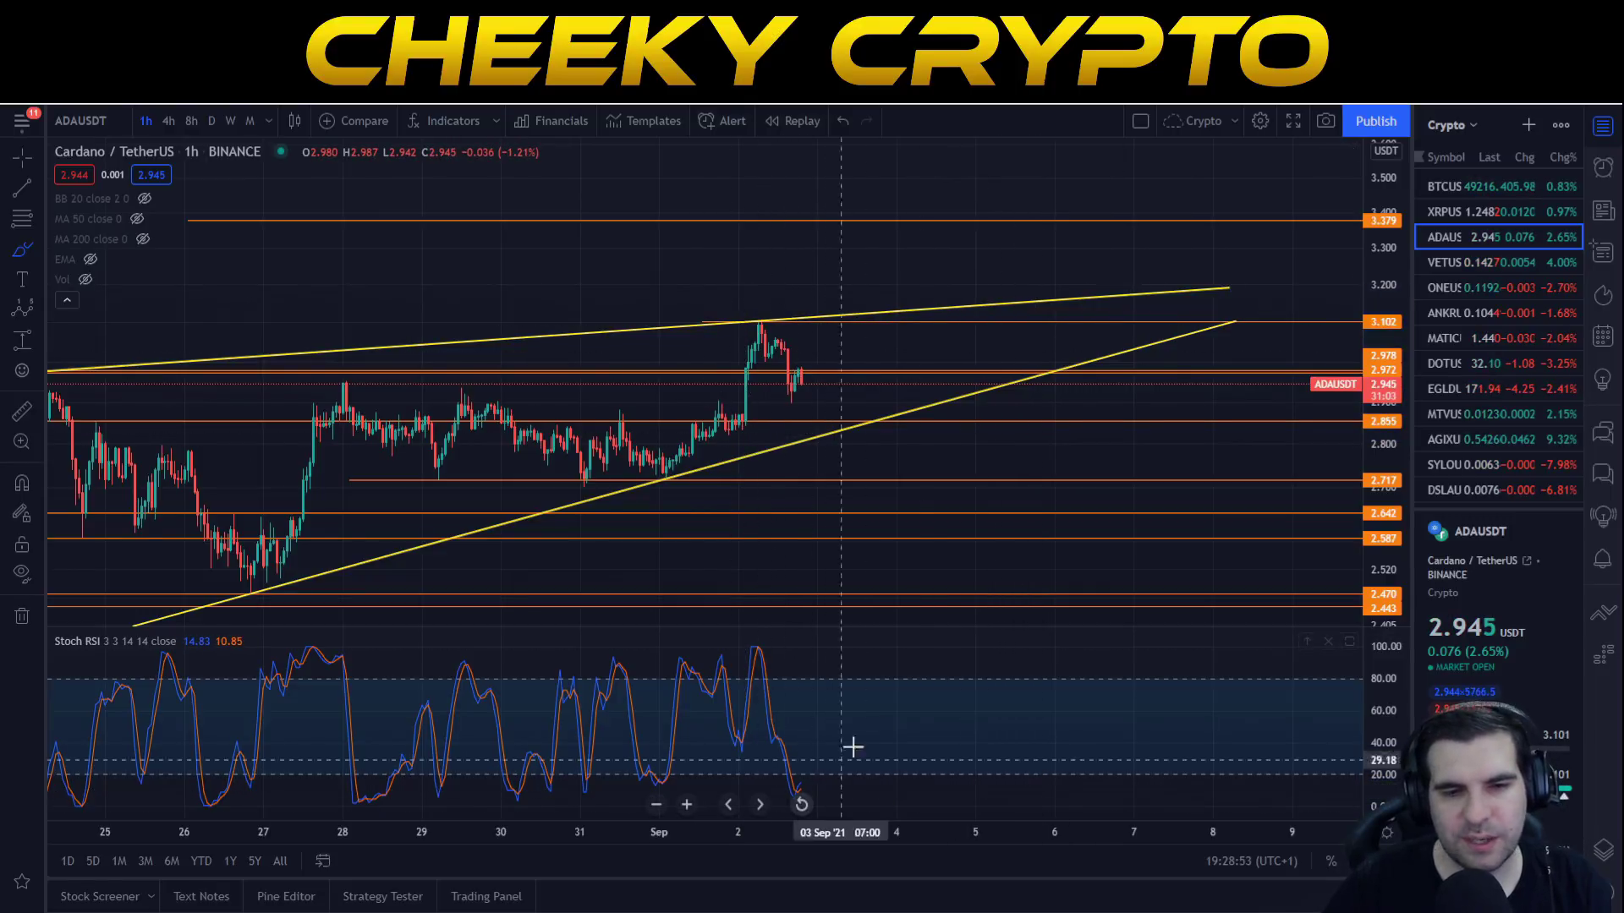
{"action": "mouse_move", "coordinate": [802, 784]}
{"action": "left_mouse_down"}
{"action": "mouse_move", "coordinate": [845, 711]}
{"action": "mouse_move", "coordinate": [870, 717]}
{"action": "left_mouse_up"}
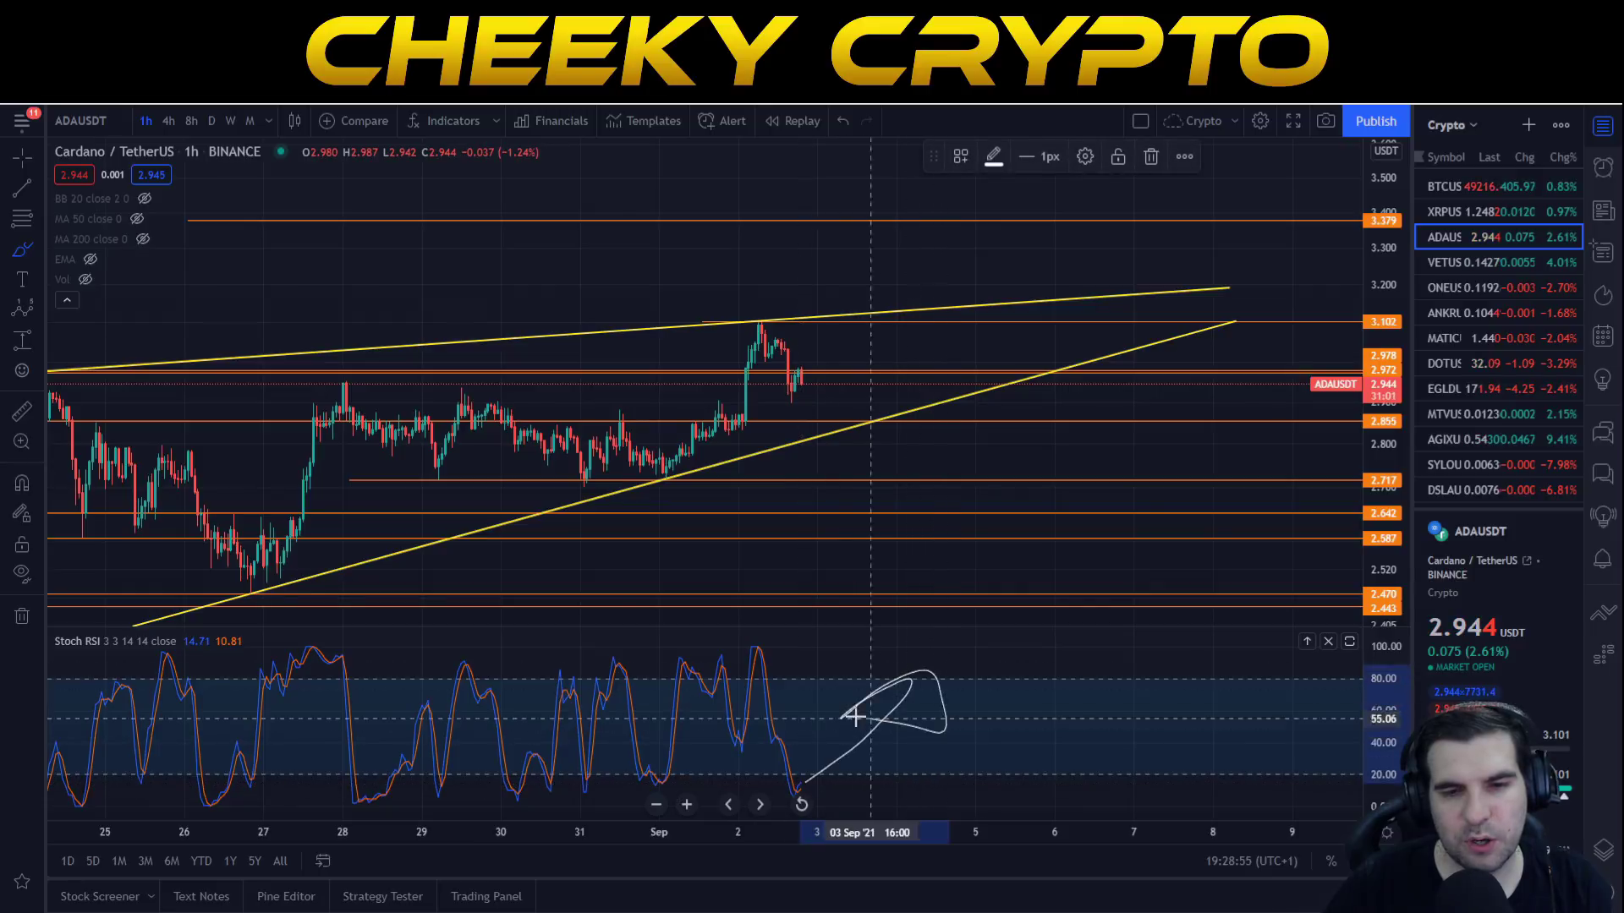
{"action": "key", "text": "Delete"}
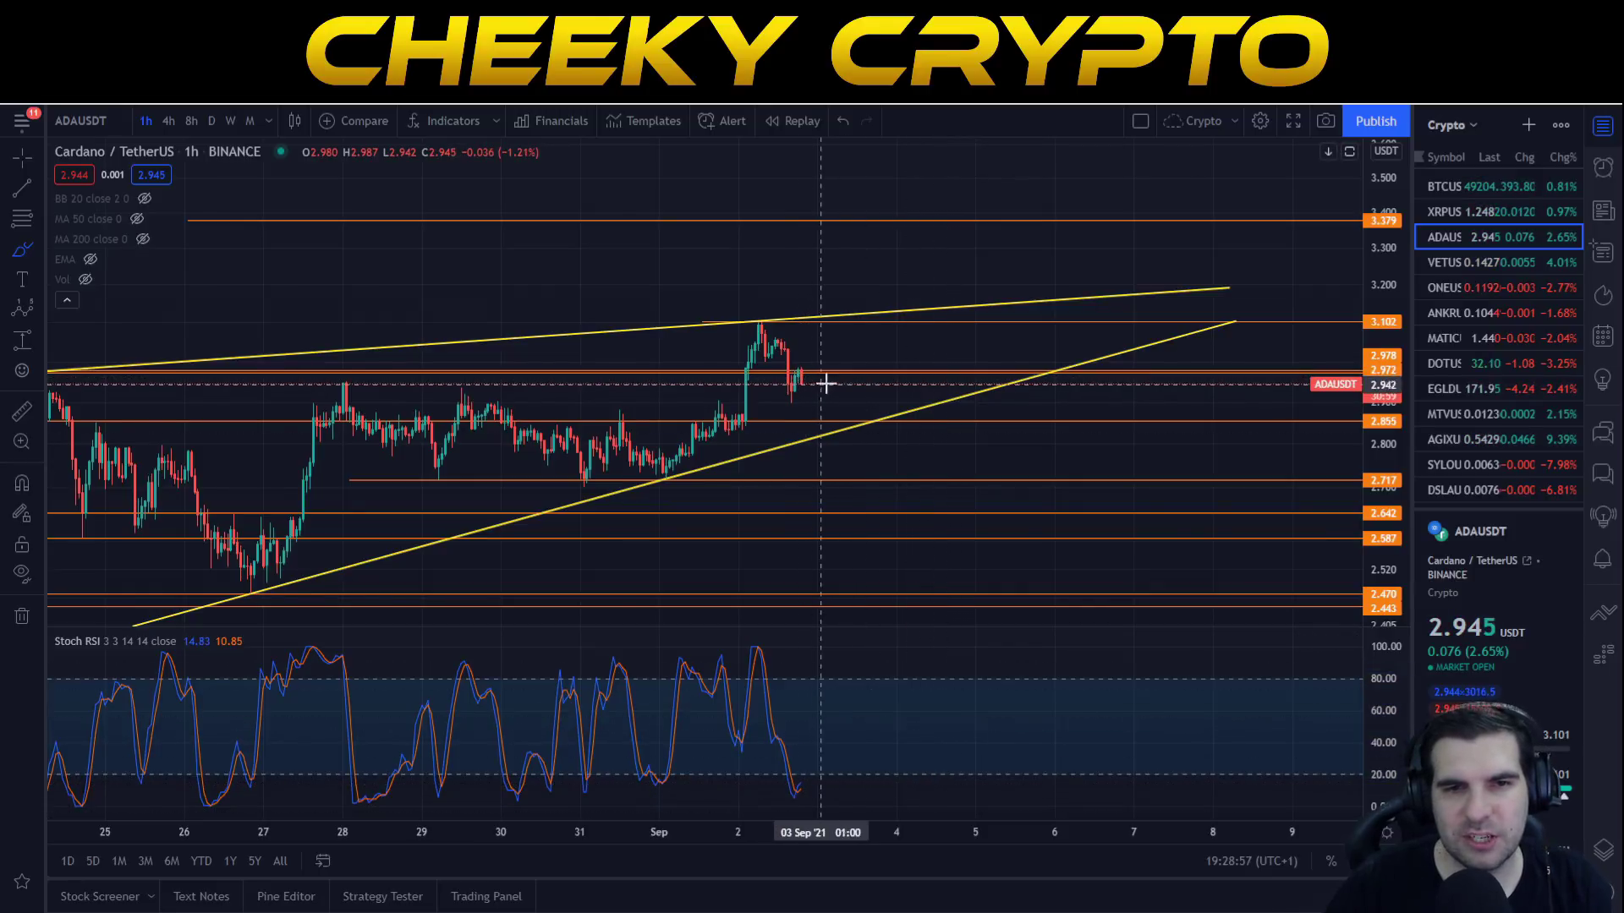
Circle the area ahead of price between the 2.978 and 3.102 lines and sketch a zigzag path through it, deleting both marks
{"action": "mouse_move", "coordinate": [858, 378]}
{"action": "left_mouse_down"}
{"action": "mouse_move", "coordinate": [896, 377]}
{"action": "mouse_move", "coordinate": [867, 325]}
{"action": "left_mouse_up"}
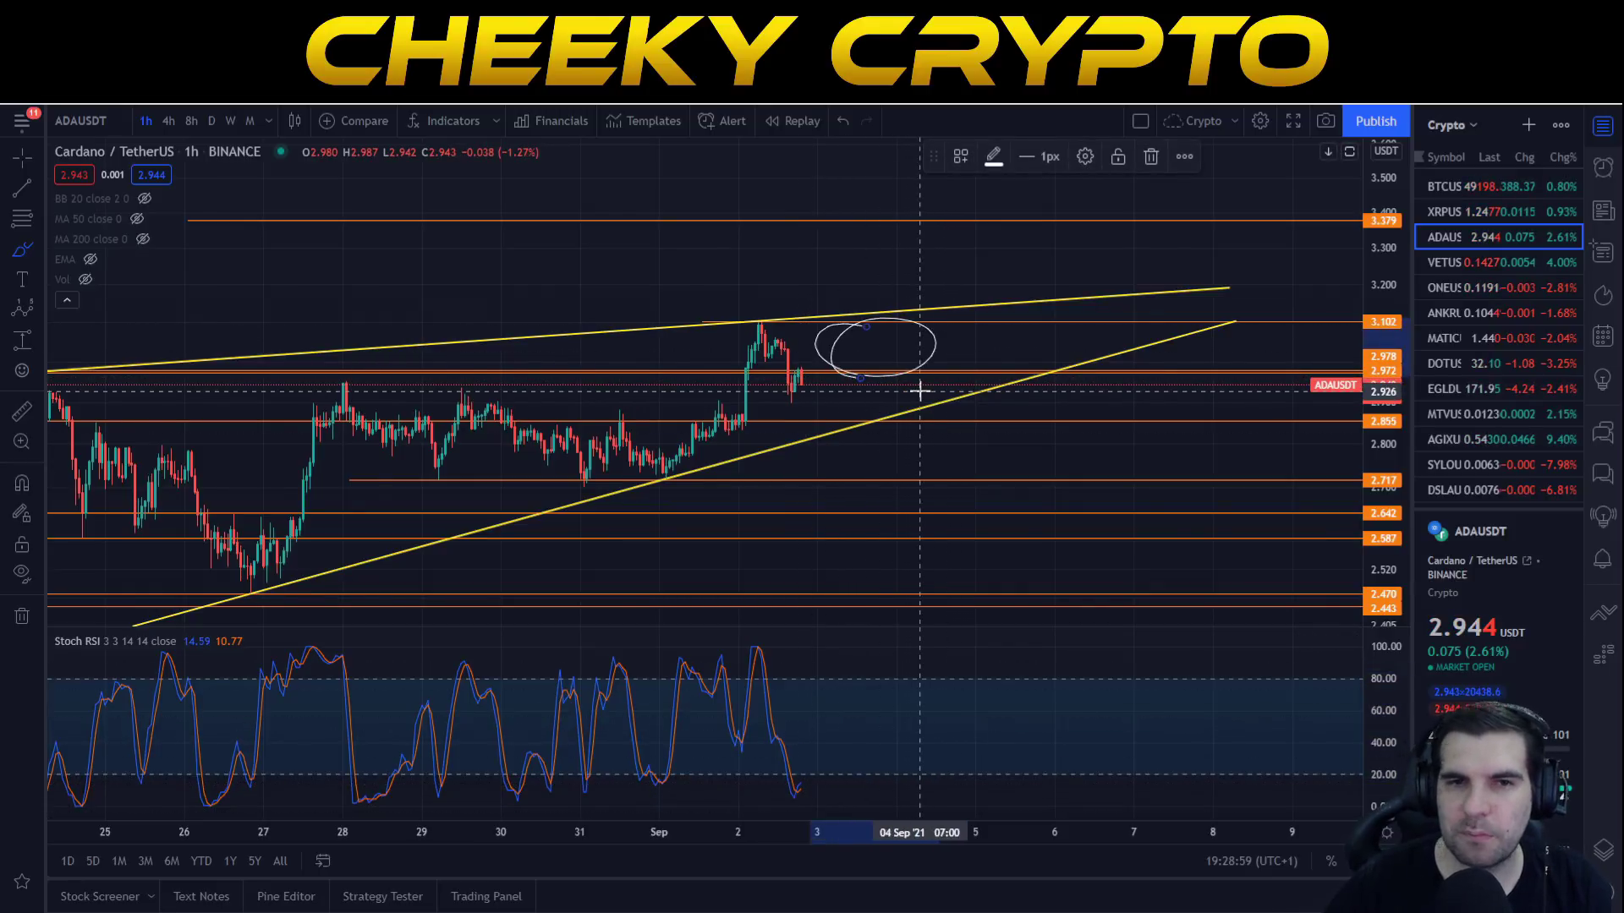
{"action": "key", "text": "Delete"}
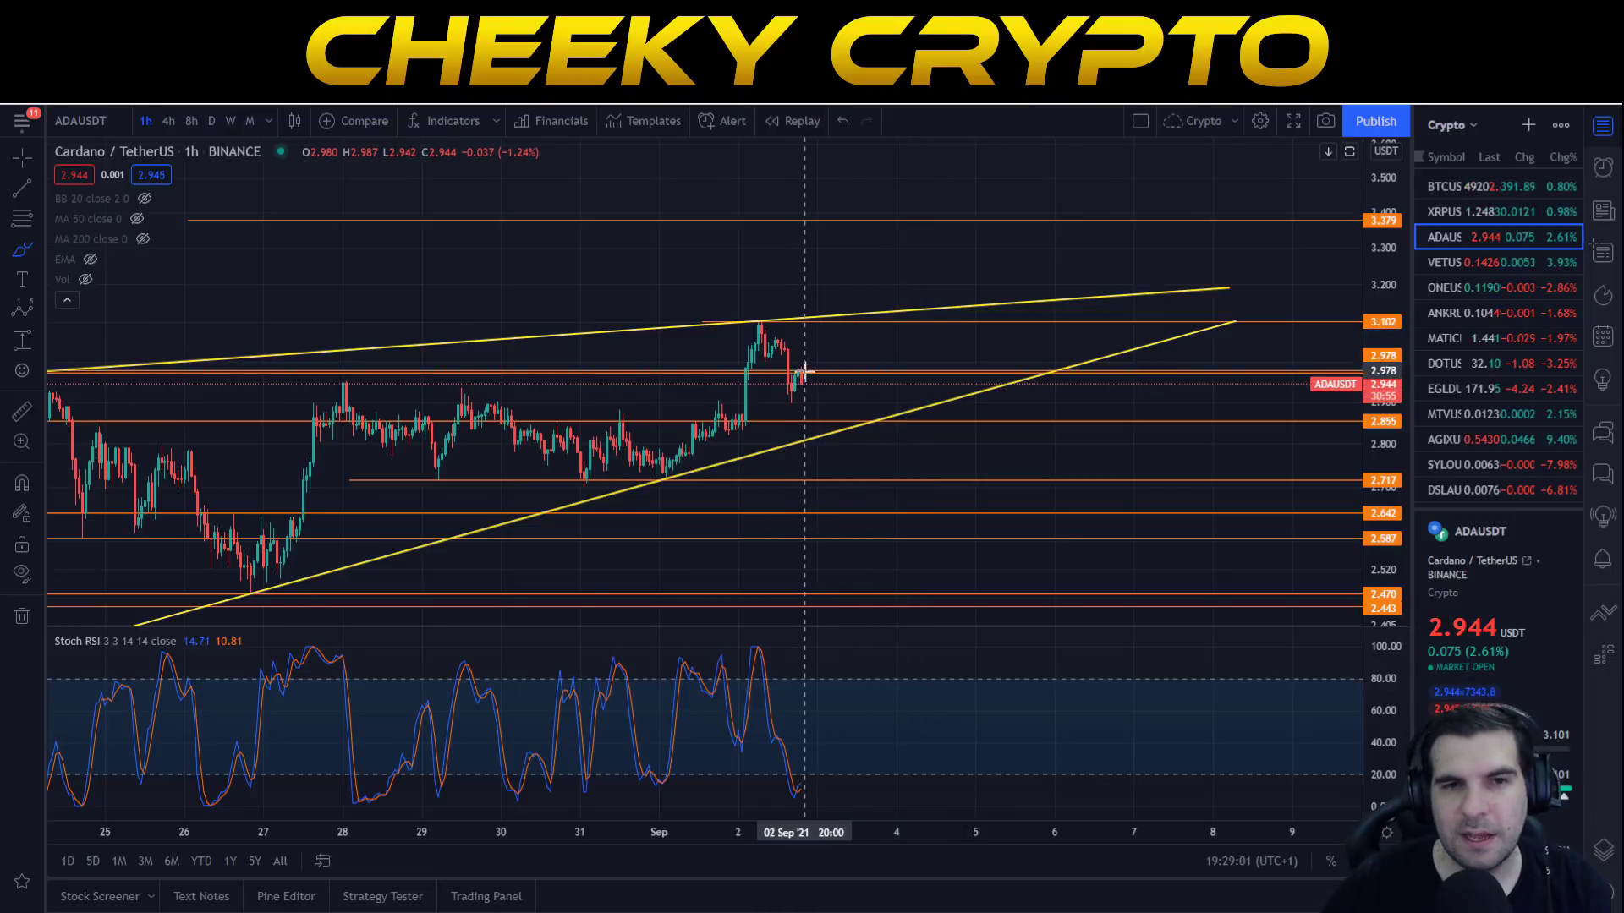
{"action": "mouse_move", "coordinate": [804, 388]}
{"action": "left_mouse_down"}
{"action": "mouse_move", "coordinate": [836, 332]}
{"action": "mouse_move", "coordinate": [934, 365]}
{"action": "mouse_move", "coordinate": [951, 334]}
{"action": "mouse_move", "coordinate": [973, 336]}
{"action": "mouse_move", "coordinate": [1000, 369]}
{"action": "left_mouse_up"}
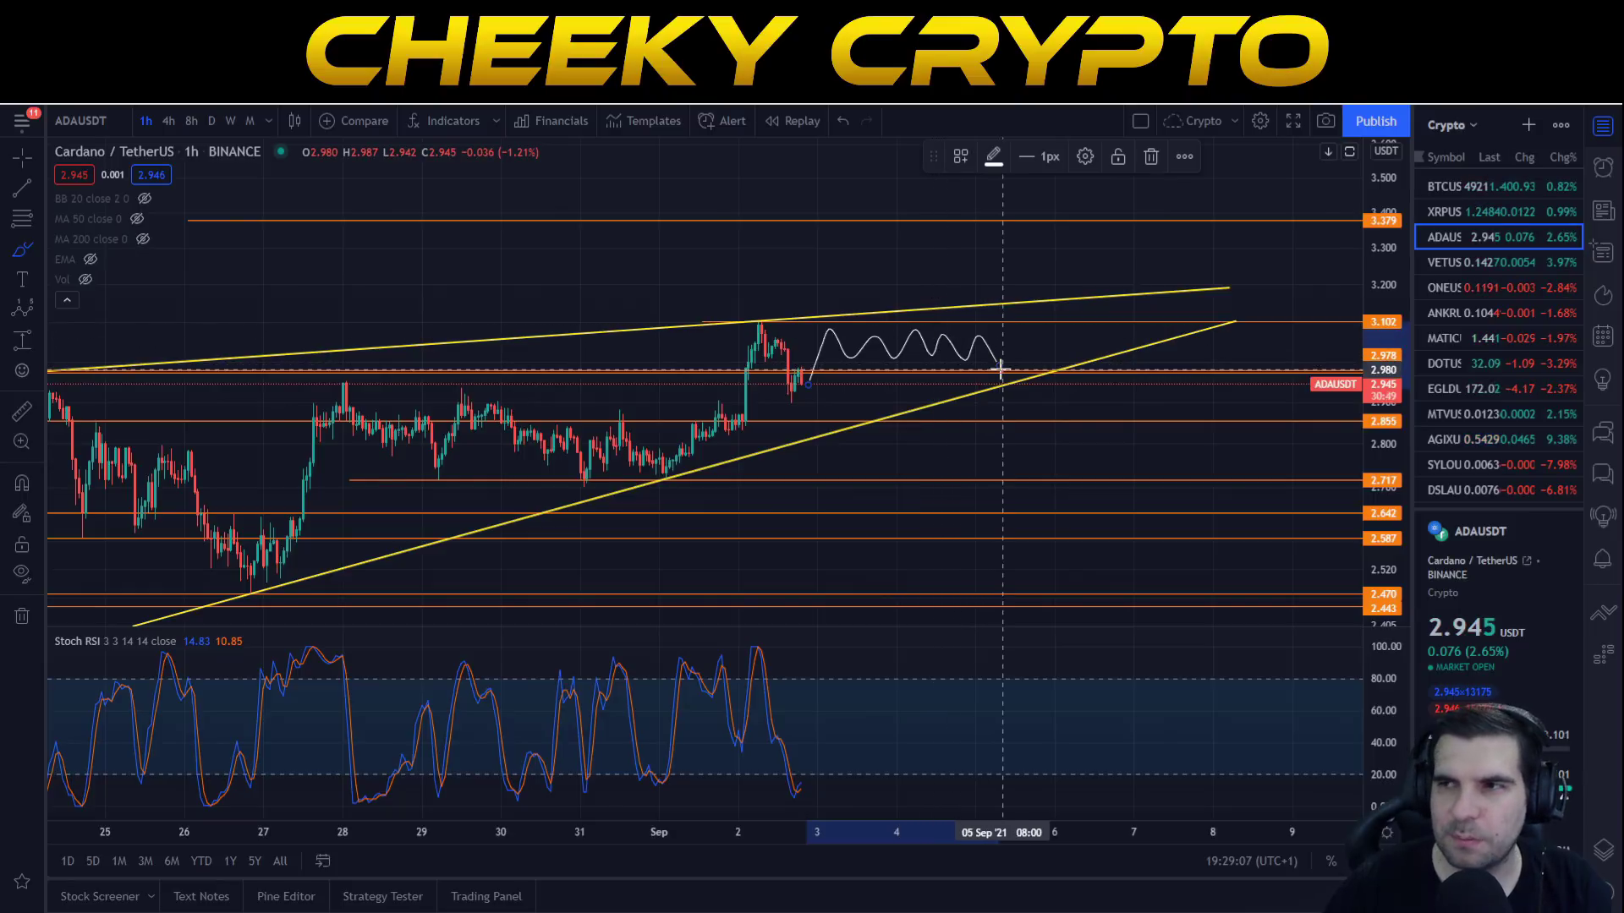
{"action": "key", "text": "Delete"}
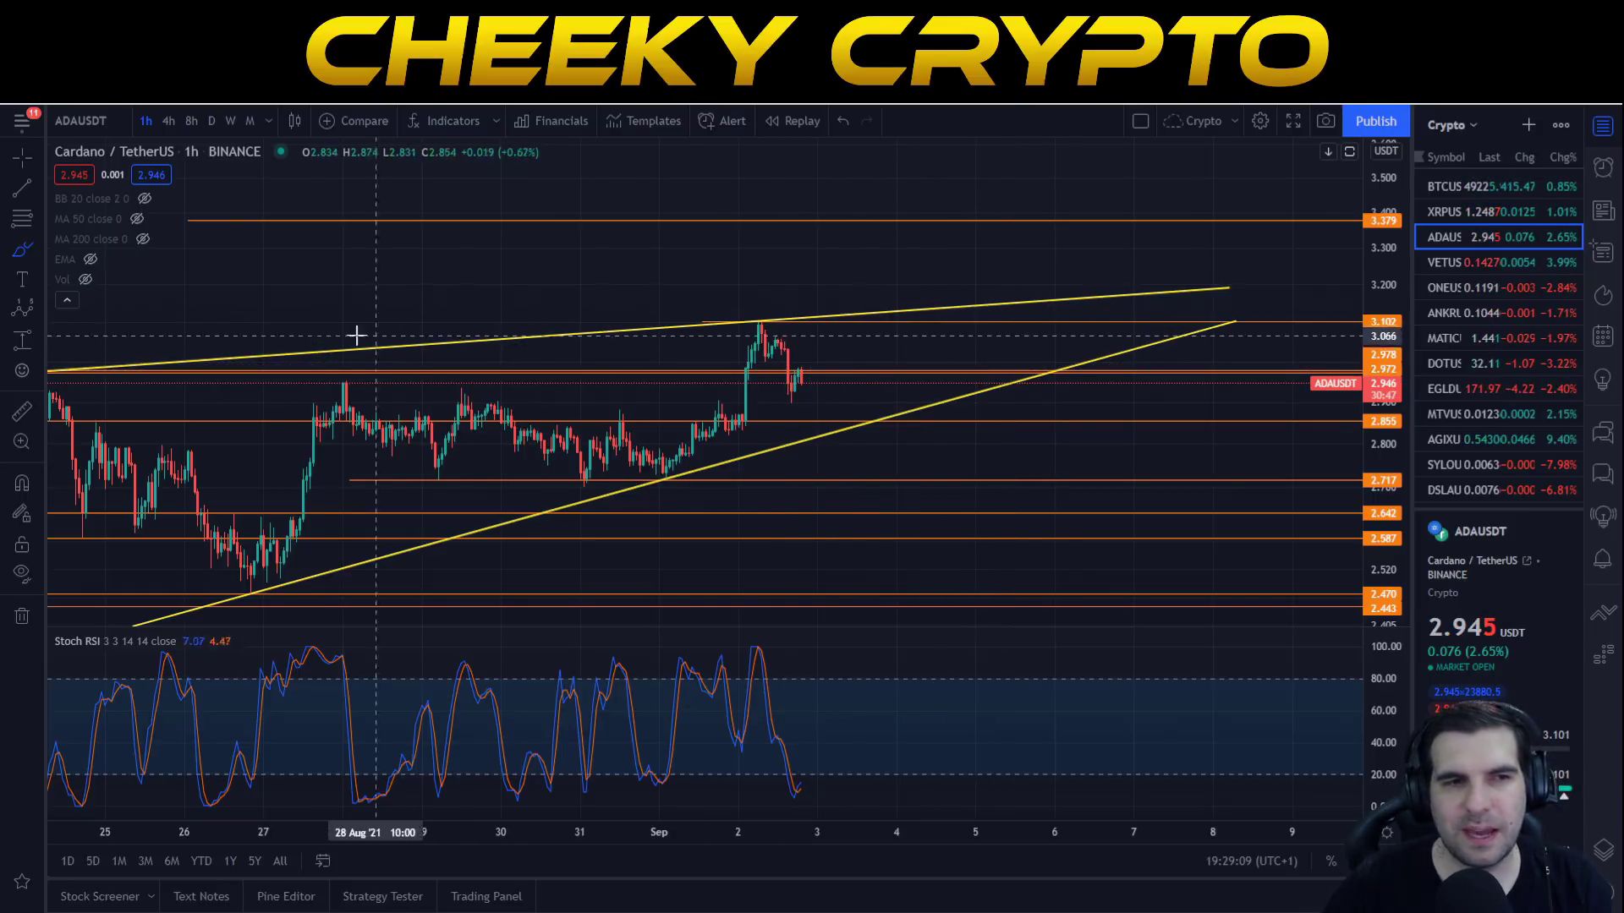
Draw freehand strokes above the upper yellow trend line and below the lower one with the Brush, deleting both
{"action": "left_click_drag", "start_coordinate": [267, 334], "coordinate": [827, 253]}
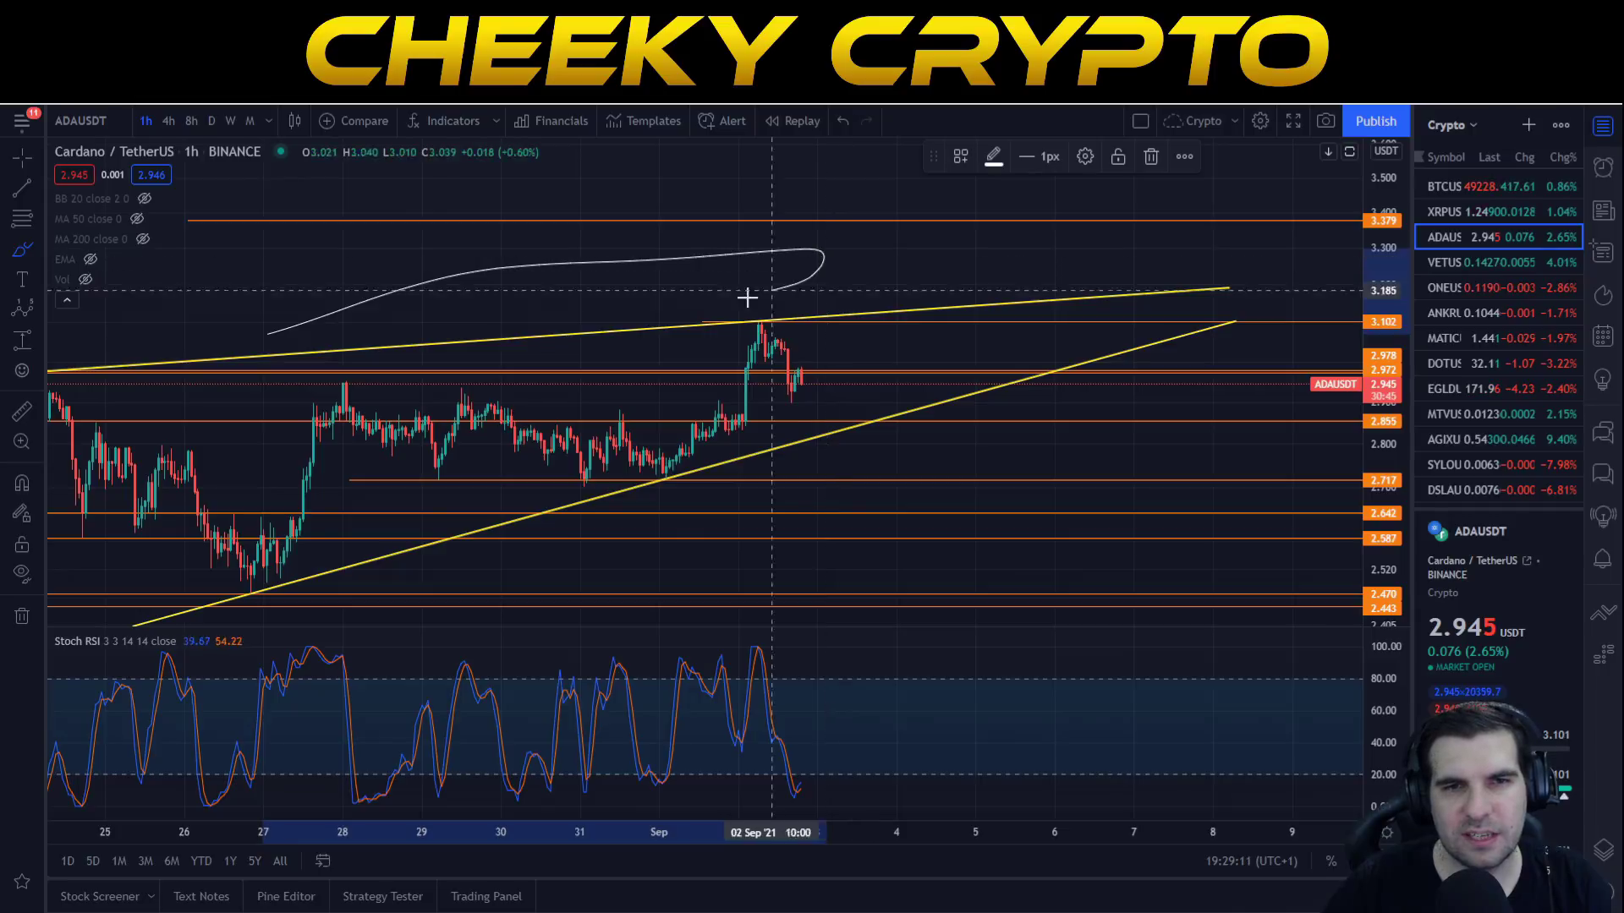
{"action": "key", "text": "Delete"}
{"action": "left_click_drag", "start_coordinate": [611, 560], "coordinate": [947, 428]}
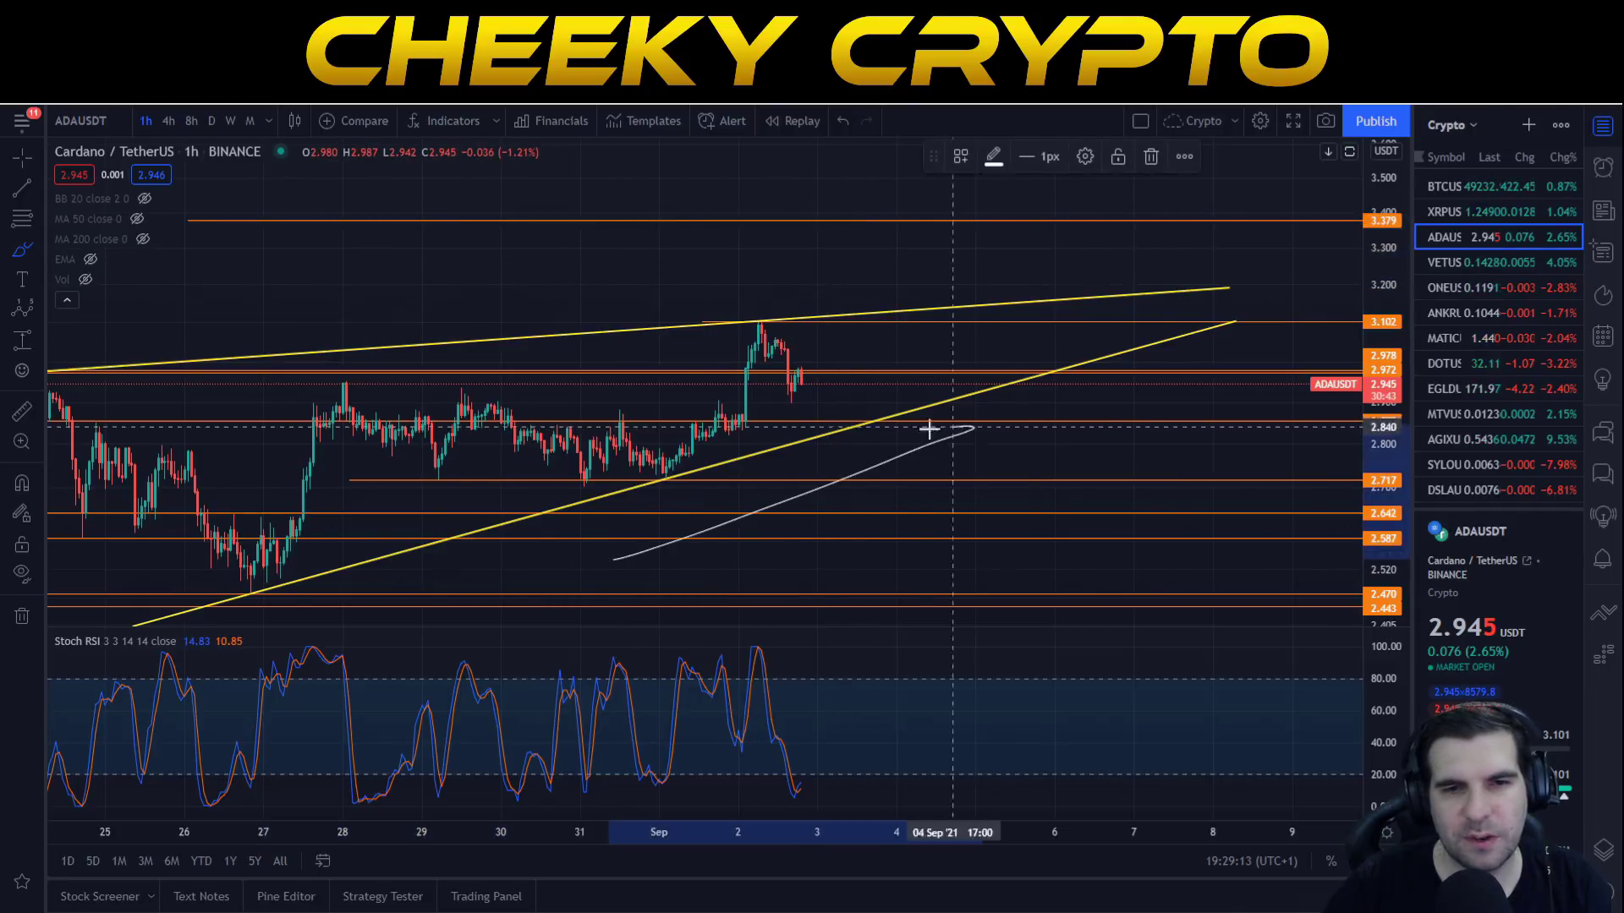
{"action": "key", "text": "Delete"}
View the full pattern between the two yellow trend lines on the hourly chart, with space ahead of the latest price
{"action": "scroll", "coordinate": [979, 507], "scroll_direction": "down", "scroll_amount": 3}
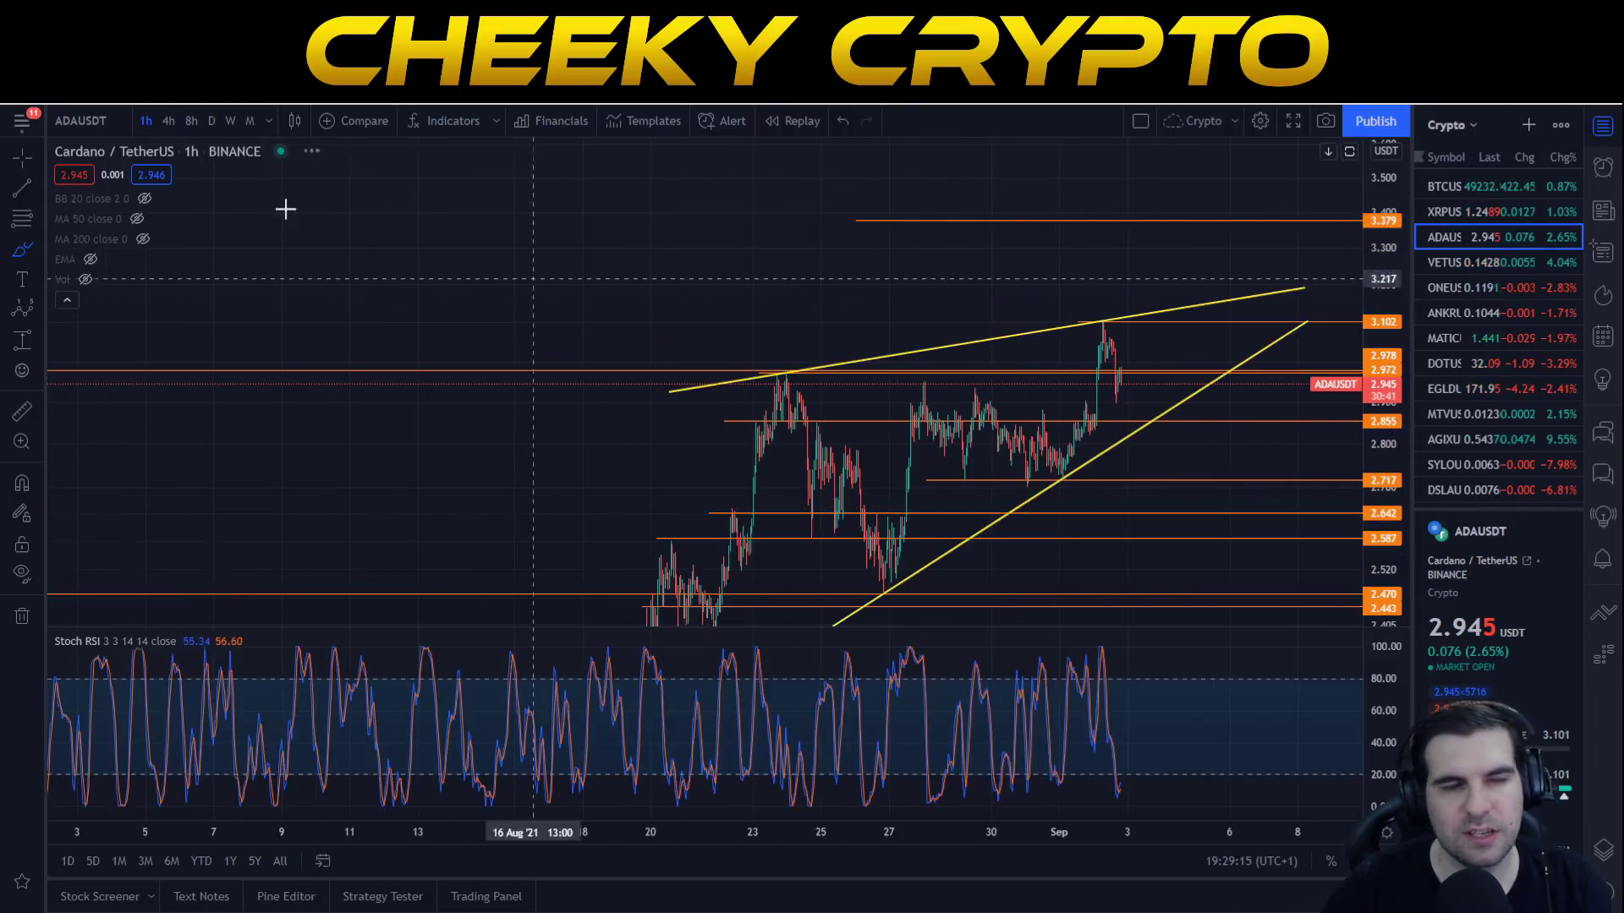
{"action": "left_click", "coordinate": [22, 157]}
{"action": "left_click_drag", "start_coordinate": [1182, 499], "coordinate": [898, 436]}
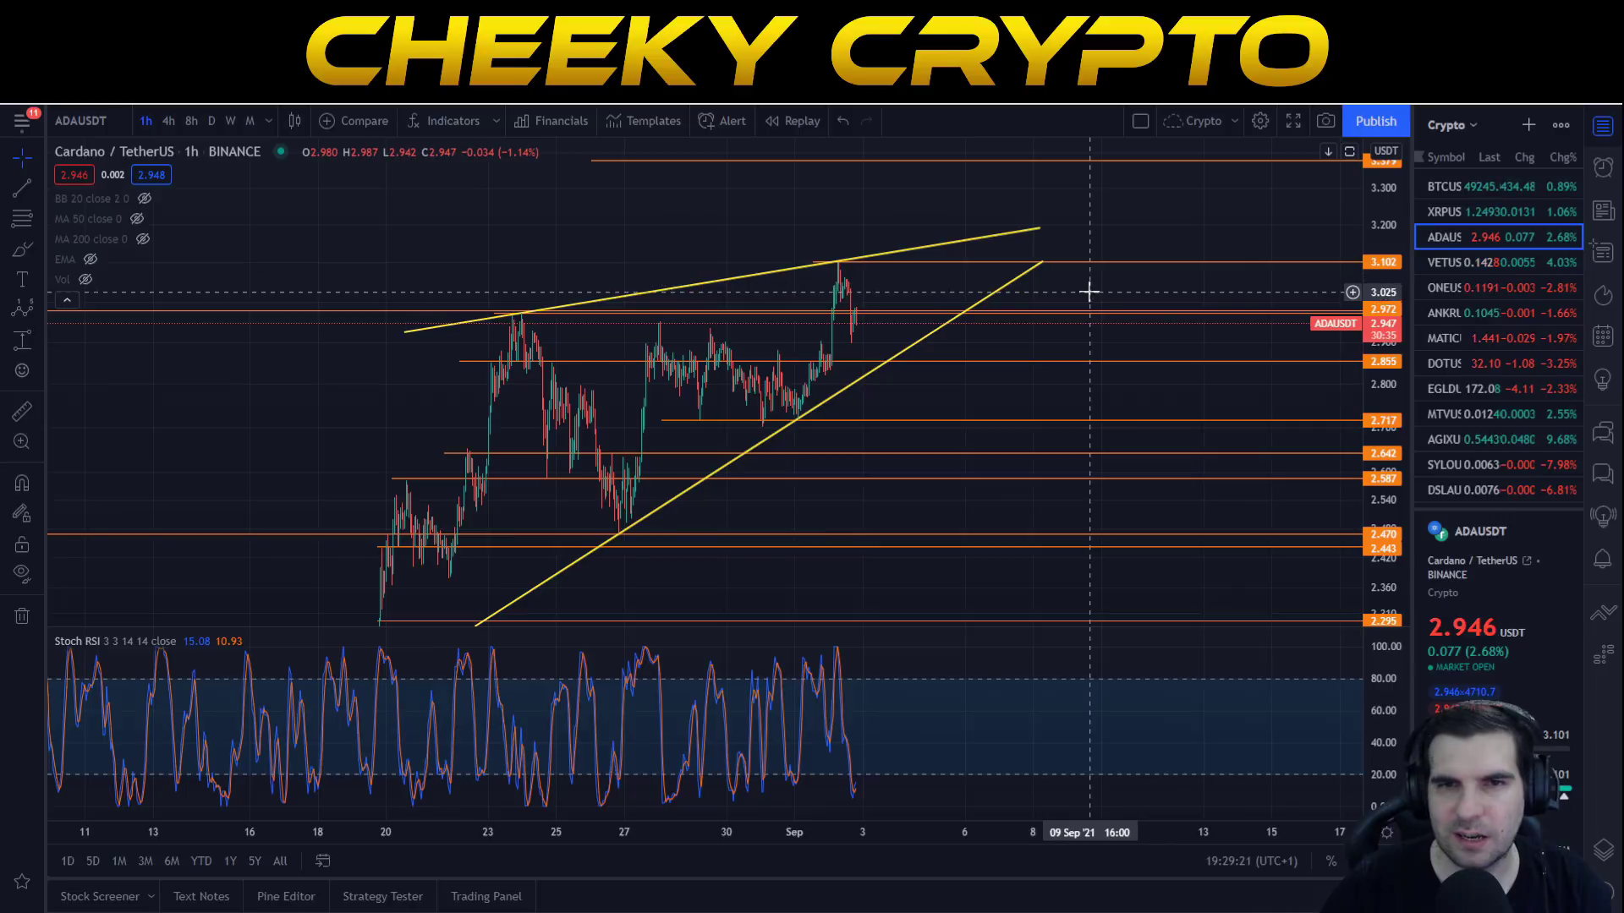
Sketch a freehand path with the Brush from the latest price toward the narrowing end of the two yellow trend lines, deleting it
{"action": "left_click", "coordinate": [19, 247]}
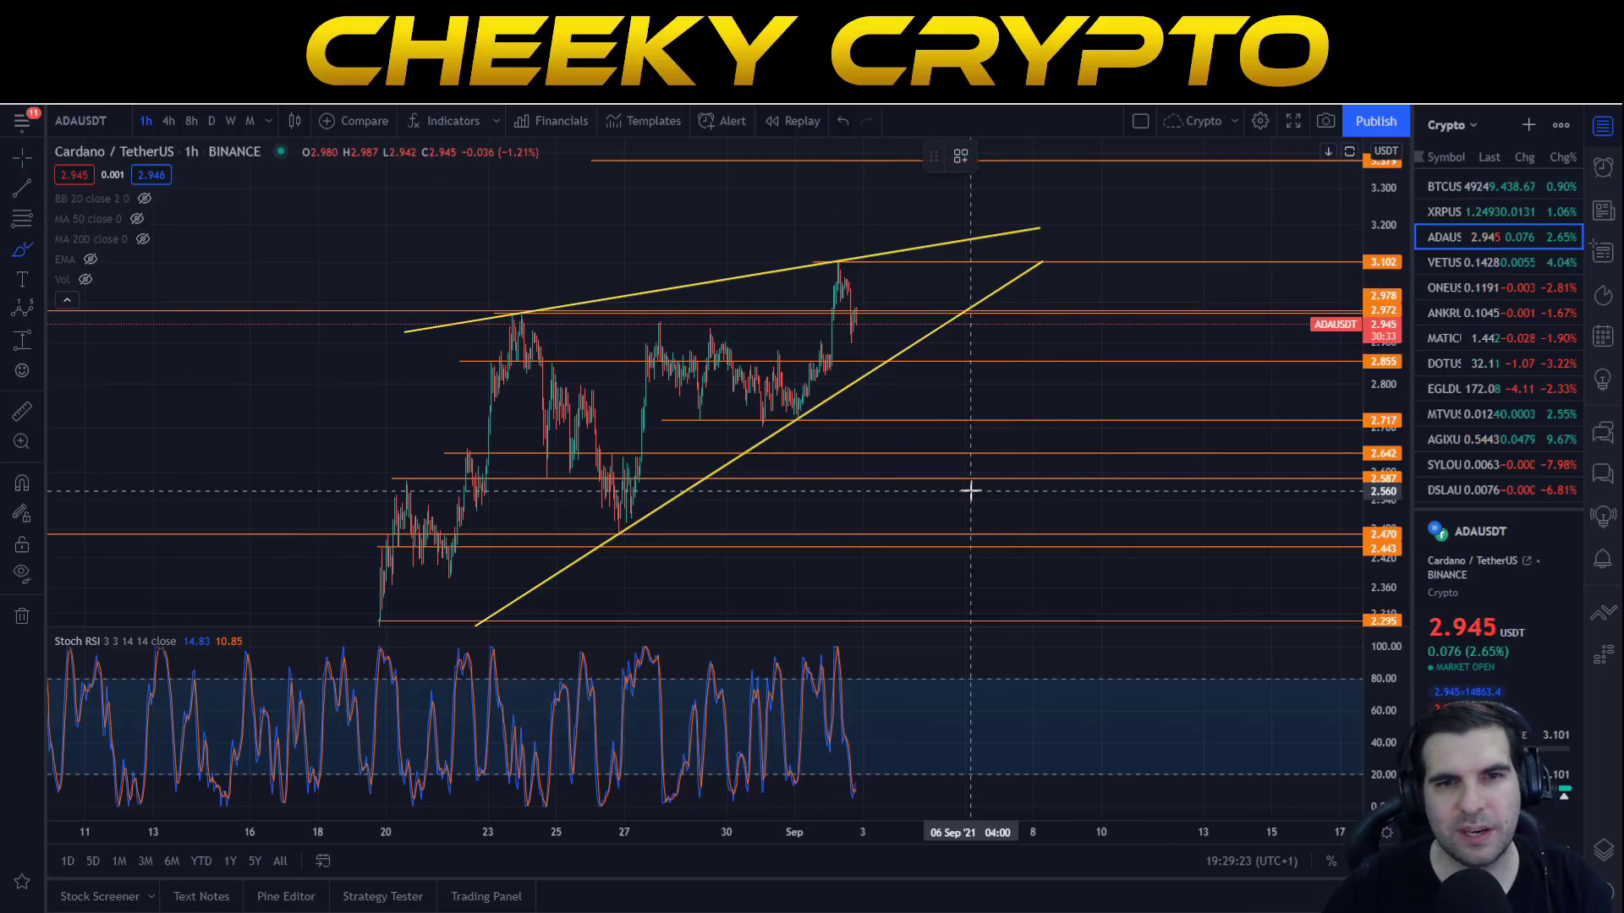
{"action": "mouse_move", "coordinate": [862, 304]}
{"action": "left_mouse_down"}
{"action": "mouse_move", "coordinate": [881, 266]}
{"action": "mouse_move", "coordinate": [896, 288]}
{"action": "mouse_move", "coordinate": [927, 269]}
{"action": "mouse_move", "coordinate": [1006, 272]}
{"action": "mouse_move", "coordinate": [1012, 183]}
{"action": "mouse_move", "coordinate": [1022, 258]}
{"action": "left_mouse_up"}
{"action": "key", "text": "Delete"}
Circle the two highs at the upper yellow trend line and the two lows at the lower one, removing each mark
{"action": "mouse_move", "coordinate": [544, 293]}
{"action": "left_mouse_down"}
{"action": "mouse_move", "coordinate": [487, 295]}
{"action": "mouse_move", "coordinate": [486, 336]}
{"action": "mouse_move", "coordinate": [595, 304]}
{"action": "left_mouse_up"}
{"action": "key", "text": "Delete"}
{"action": "left_click_drag", "start_coordinate": [875, 250], "coordinate": [871, 254]}
{"action": "key", "text": "ctrl+z"}
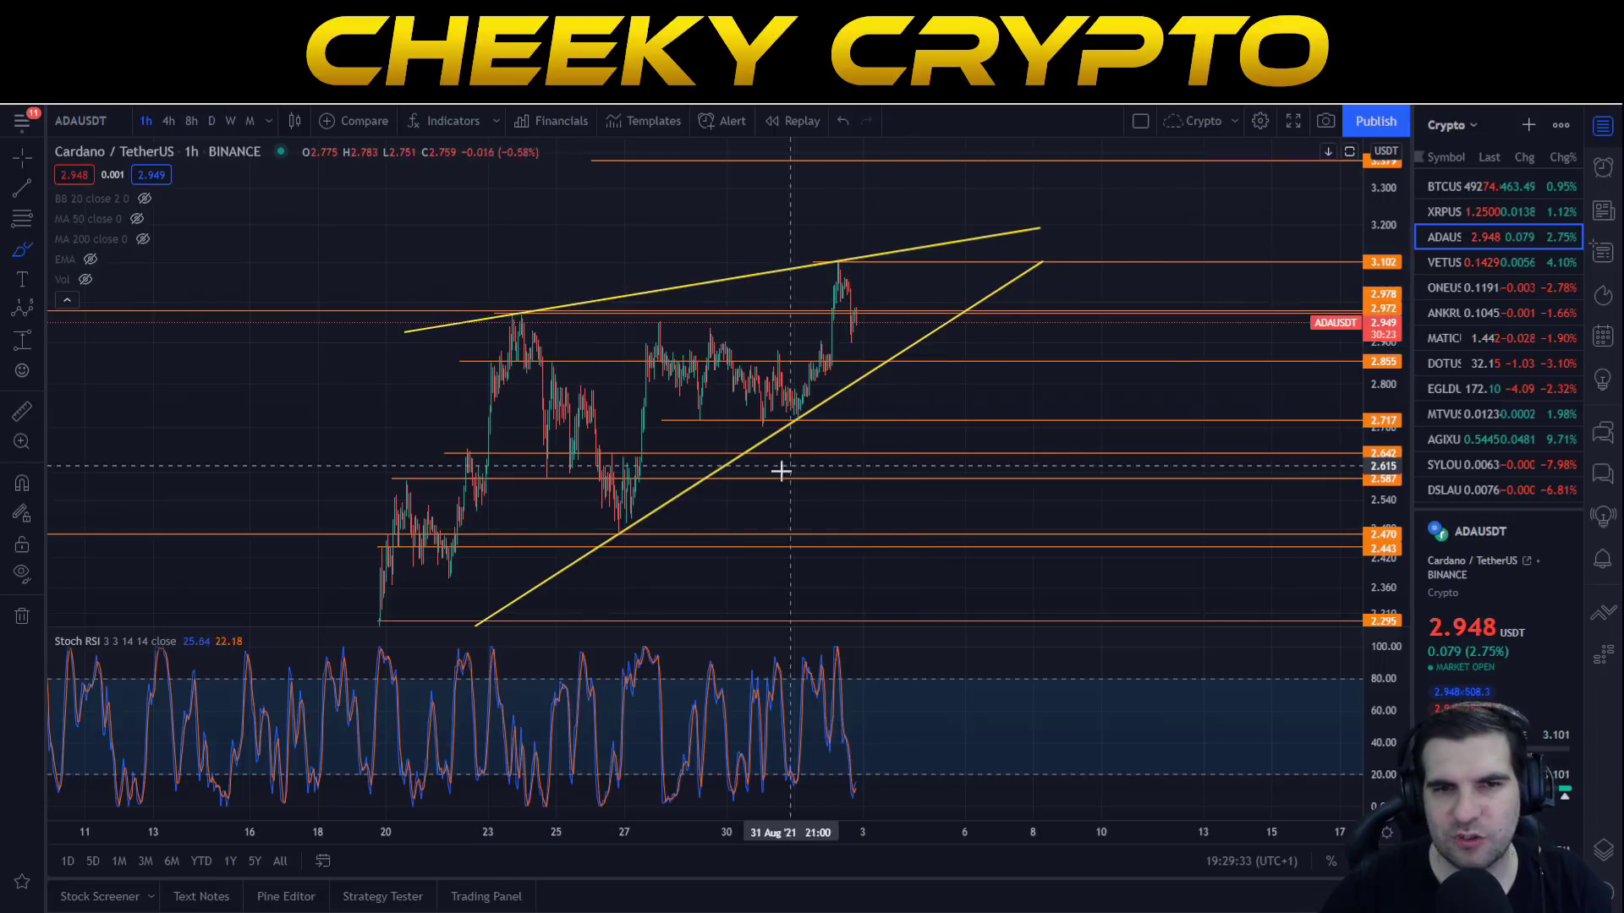
{"action": "mouse_move", "coordinate": [677, 503]}
{"action": "left_mouse_down"}
{"action": "mouse_move", "coordinate": [656, 536]}
{"action": "mouse_move", "coordinate": [668, 493]}
{"action": "left_mouse_up"}
{"action": "key", "text": "Delete"}
{"action": "left_click_drag", "start_coordinate": [834, 414], "coordinate": [725, 391]}
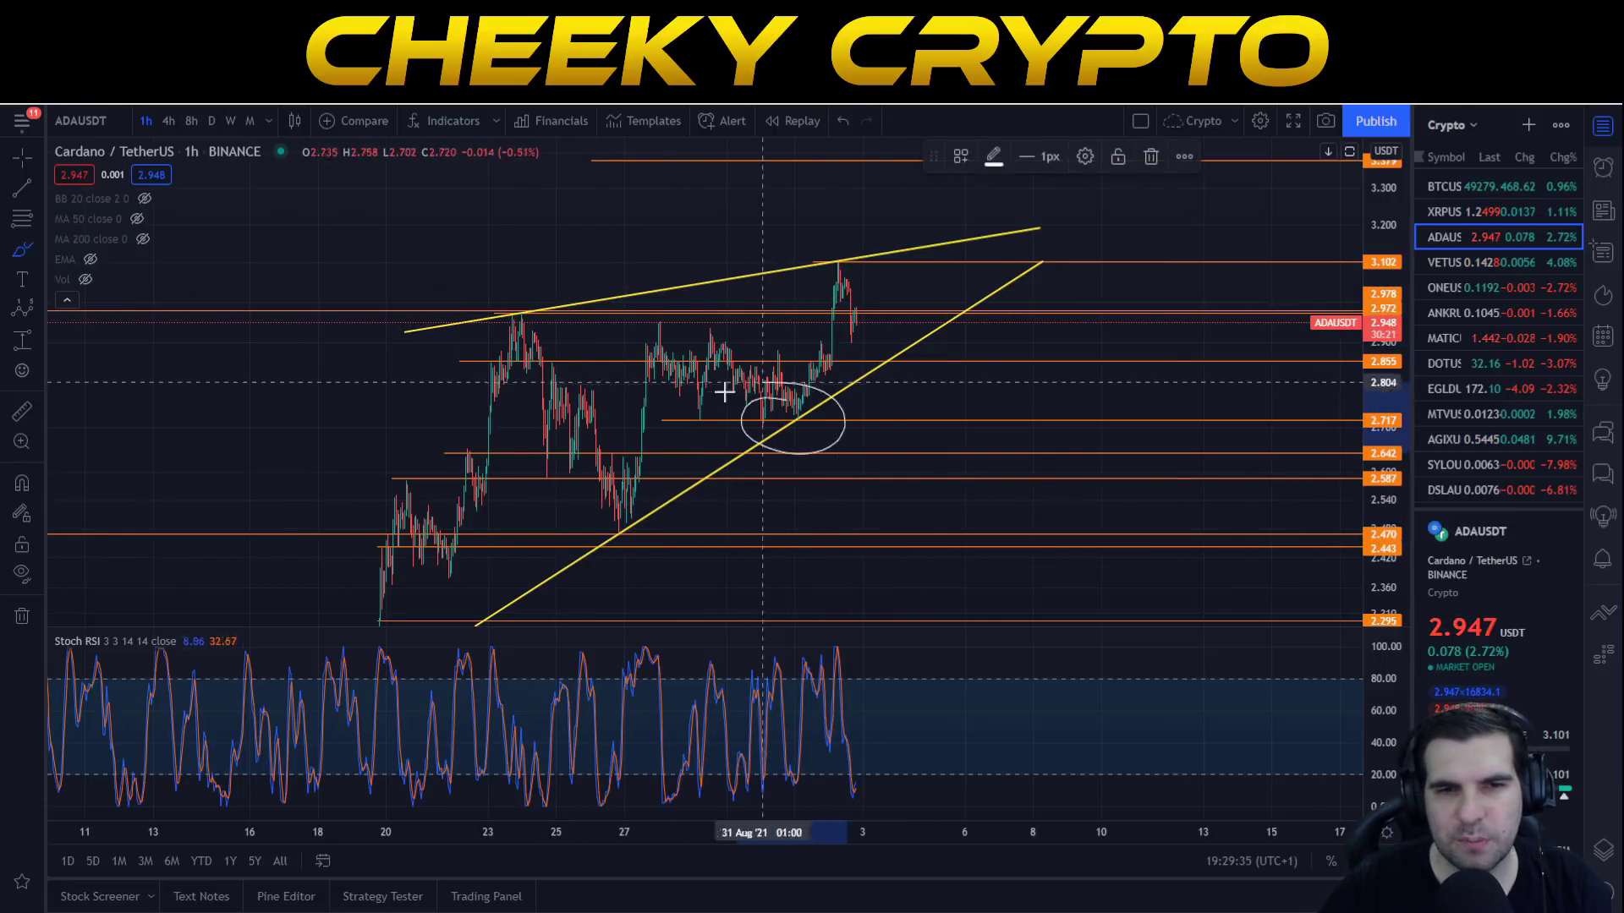
{"action": "key", "text": "Delete"}
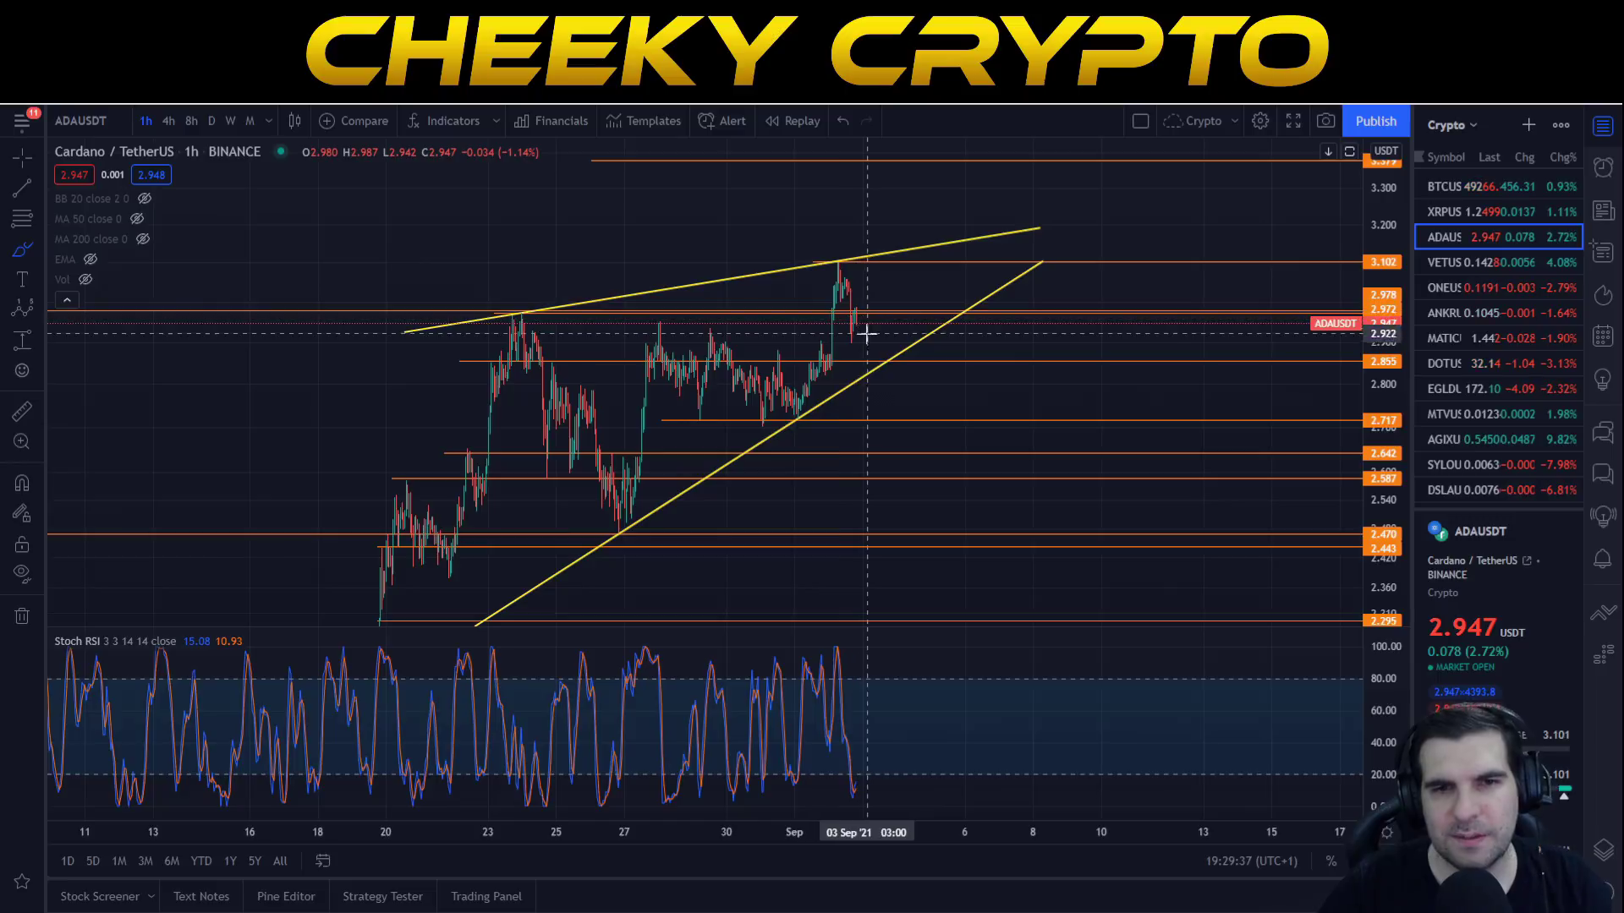
Draw a freehand stroke at the latest price and a zigzag path ahead between the yellow trend lines, removing the marks
{"action": "mouse_move", "coordinate": [869, 346]}
{"action": "left_mouse_down"}
{"action": "mouse_move", "coordinate": [943, 311]}
{"action": "mouse_move", "coordinate": [919, 276]}
{"action": "left_mouse_up"}
{"action": "key", "text": "Delete"}
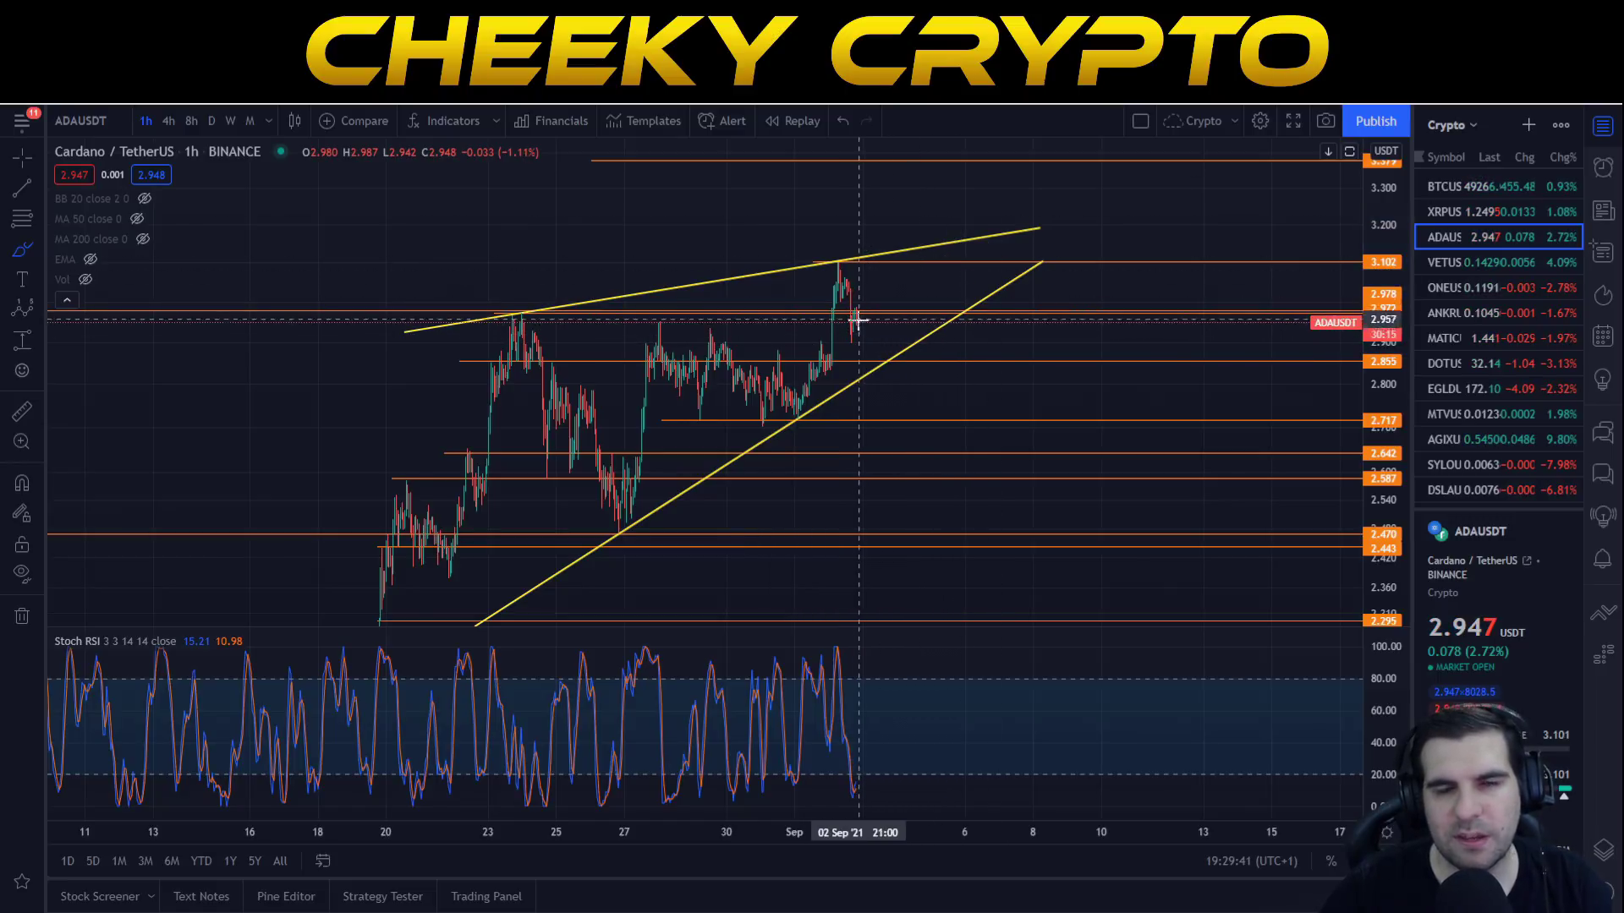
{"action": "left_click_drag", "start_coordinate": [857, 320], "coordinate": [872, 273]}
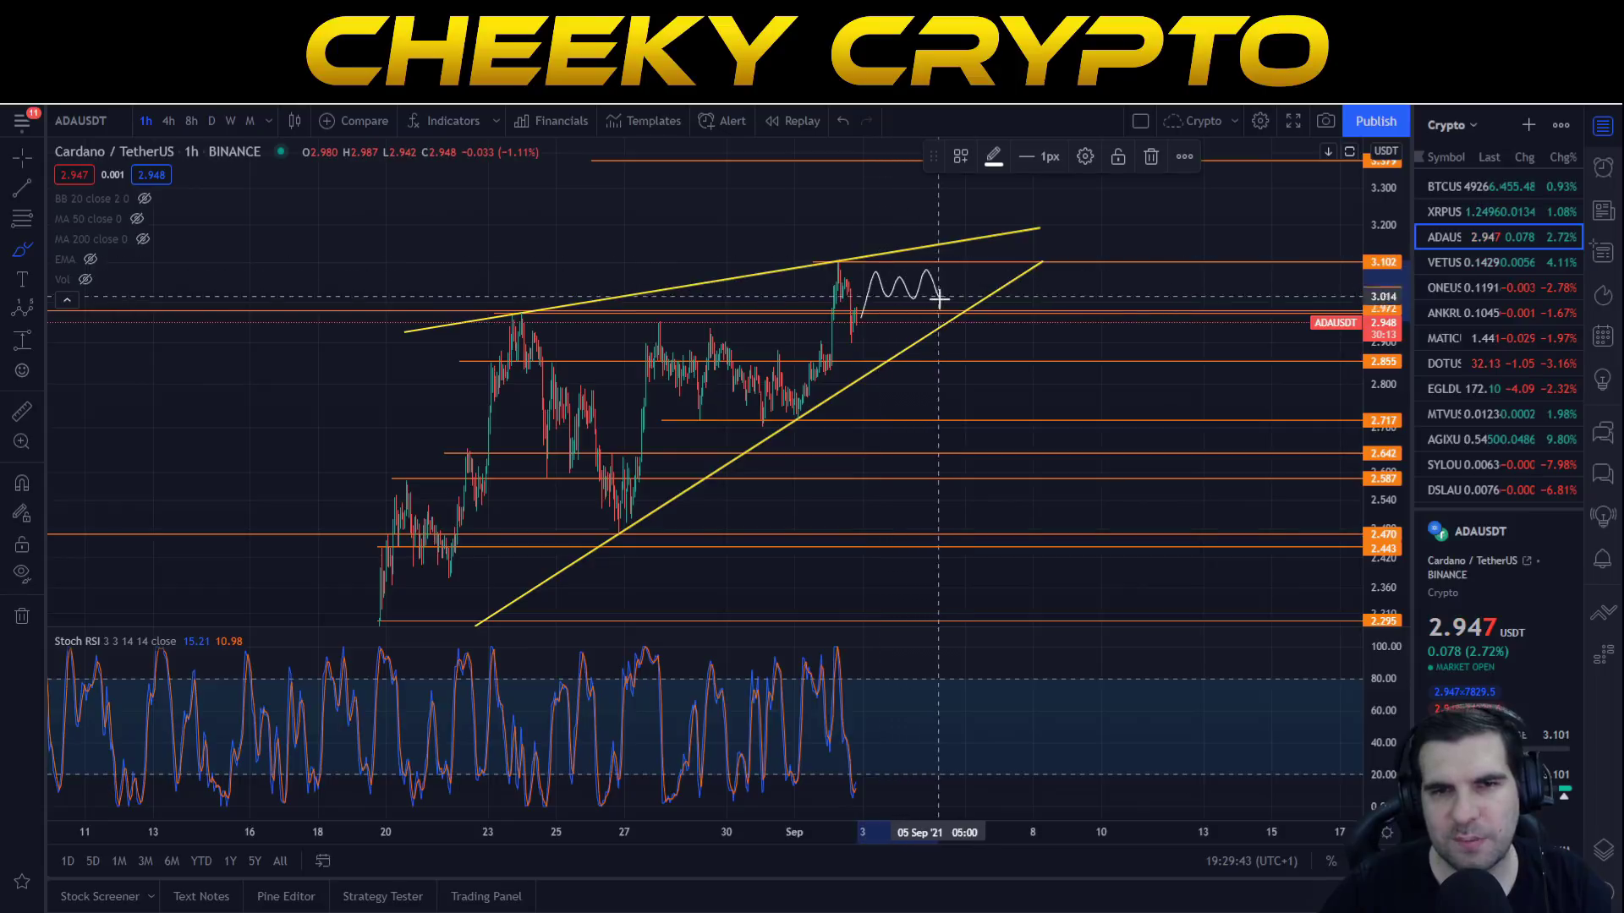
{"action": "mouse_move", "coordinate": [1006, 283]}
{"action": "left_mouse_down"}
{"action": "mouse_move", "coordinate": [998, 195]}
{"action": "mouse_move", "coordinate": [1036, 271]}
{"action": "left_mouse_up"}
{"action": "key", "text": "ctrl+z"}
Sketch two alternative wavy paths from the latest price ending in arrows above the upper yellow trend line, removing each one
{"action": "mouse_move", "coordinate": [871, 310]}
{"action": "left_mouse_down"}
{"action": "mouse_move", "coordinate": [894, 264]}
{"action": "mouse_move", "coordinate": [947, 245]}
{"action": "mouse_move", "coordinate": [946, 193]}
{"action": "mouse_move", "coordinate": [918, 230]}
{"action": "left_mouse_up"}
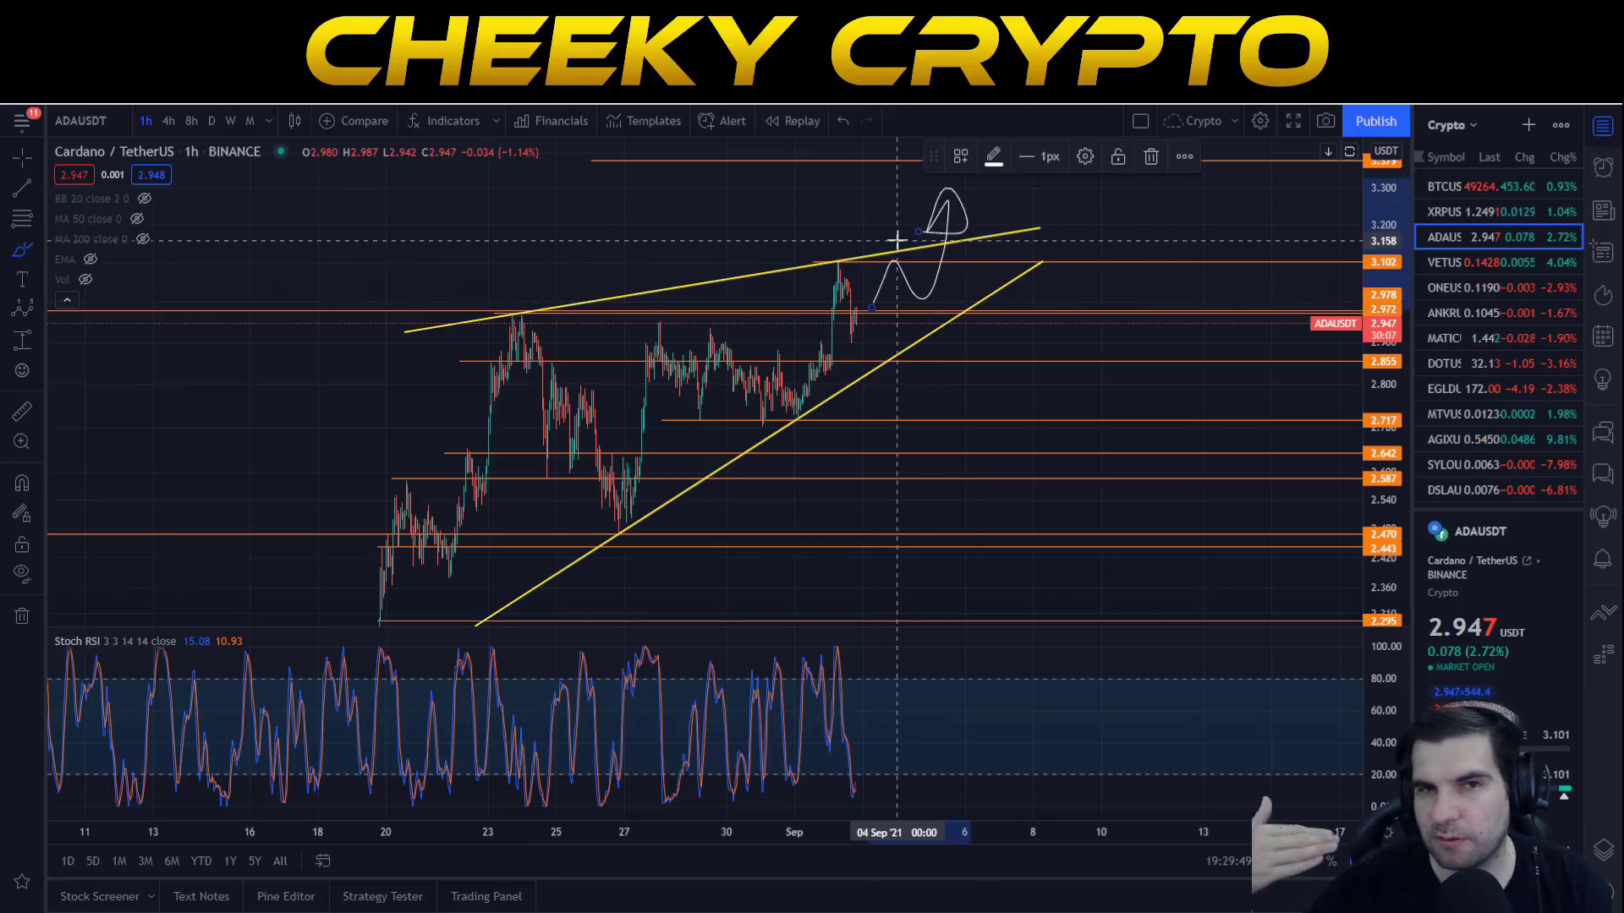
{"action": "key", "text": "ctrl+z"}
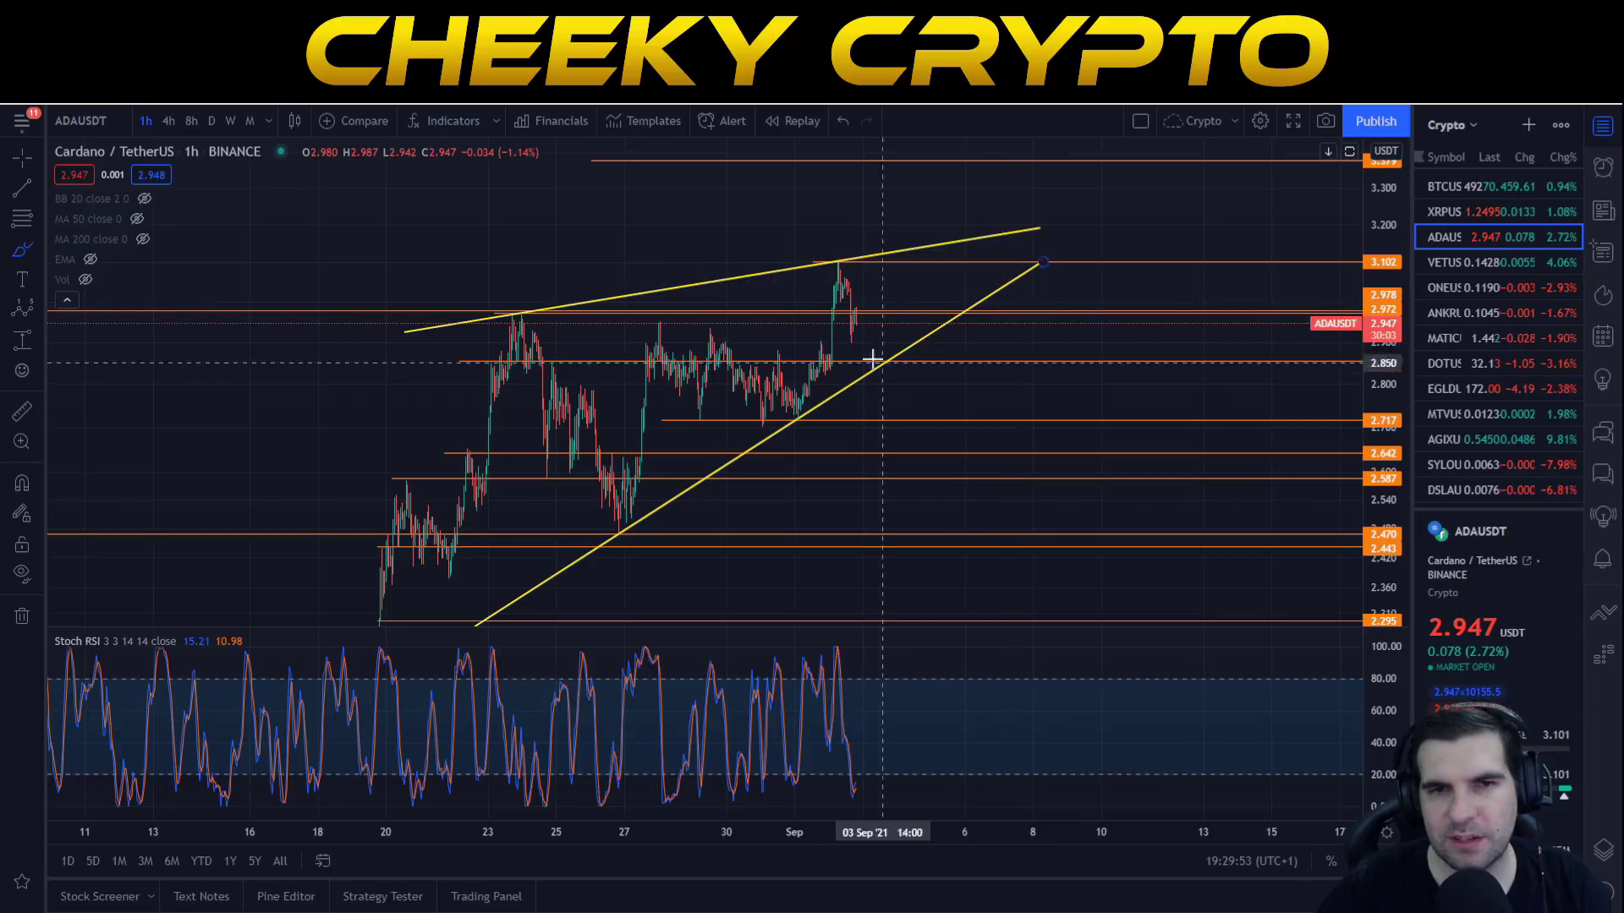
{"action": "mouse_move", "coordinate": [874, 313]}
{"action": "left_mouse_down"}
{"action": "mouse_move", "coordinate": [1021, 262]}
{"action": "mouse_move", "coordinate": [1012, 184]}
{"action": "mouse_move", "coordinate": [998, 227]}
{"action": "left_mouse_up"}
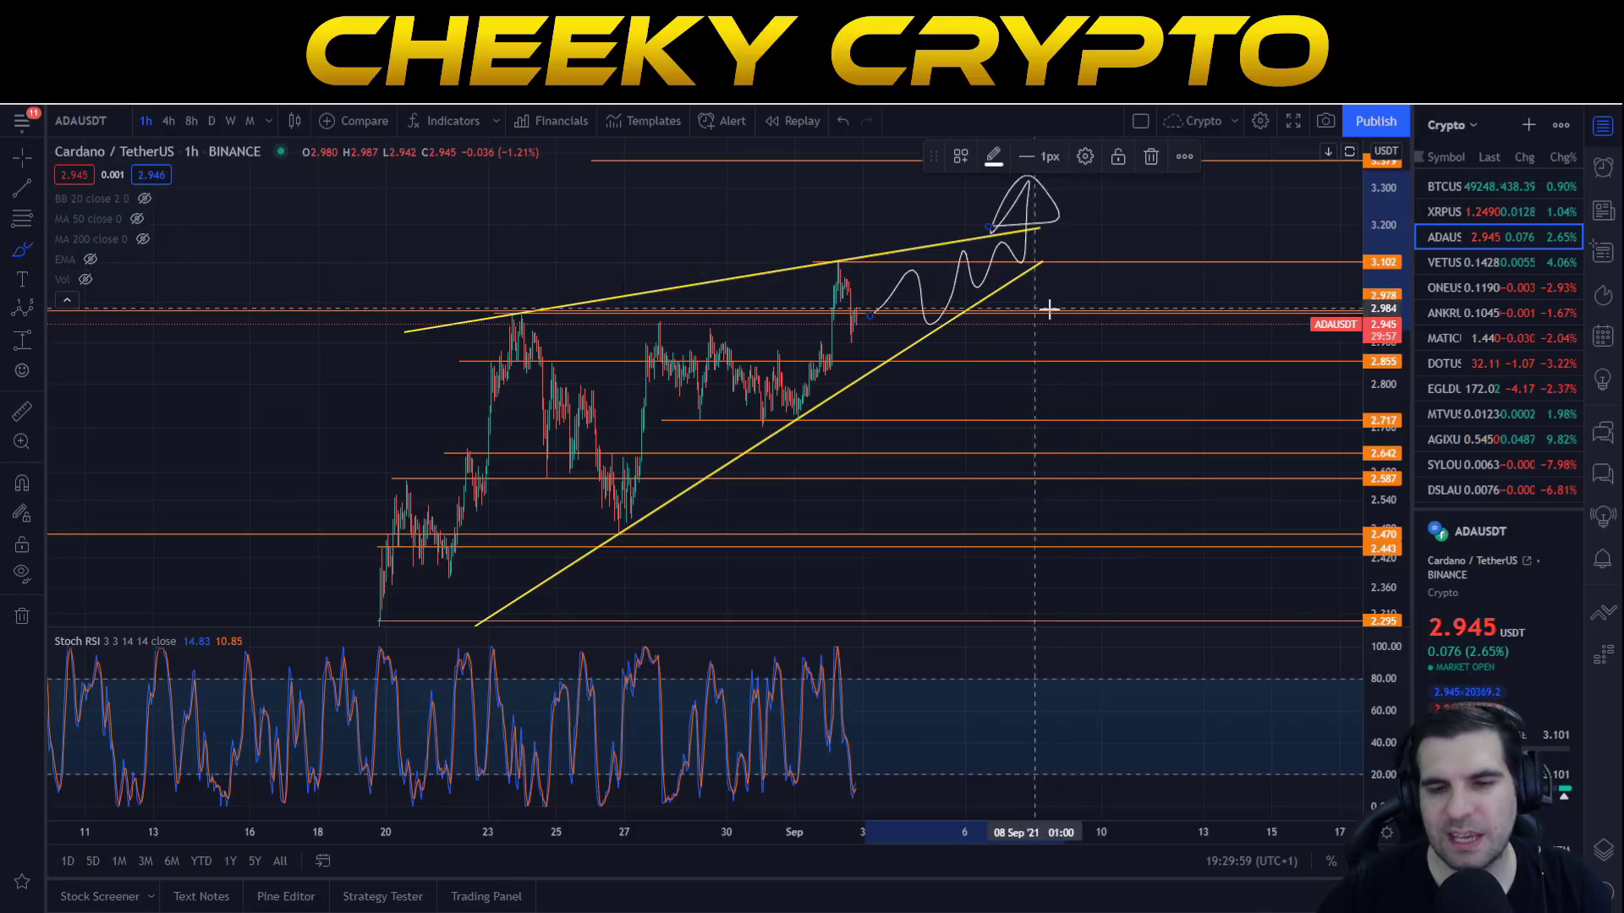
{"action": "key", "text": "Delete"}
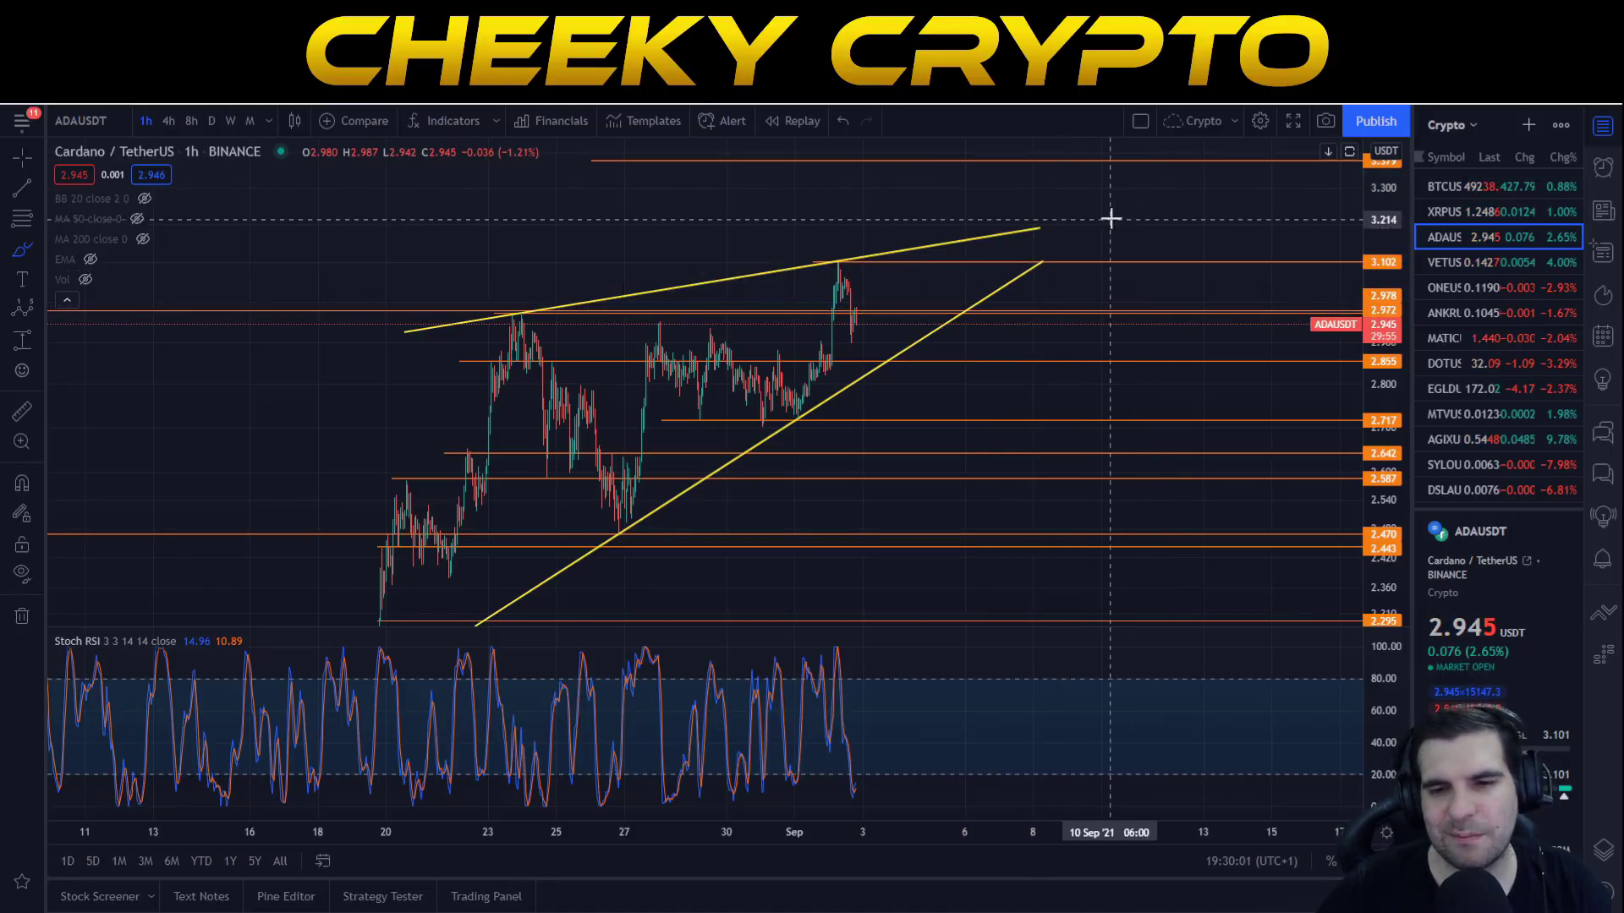
Circle the open end of the yellow trend lines, delete the circle, and extend both lines until they meet at about 3.228
{"action": "mouse_move", "coordinate": [1131, 207]}
{"action": "left_mouse_down"}
{"action": "mouse_move", "coordinate": [1149, 207]}
{"action": "mouse_move", "coordinate": [1033, 201]}
{"action": "left_mouse_up"}
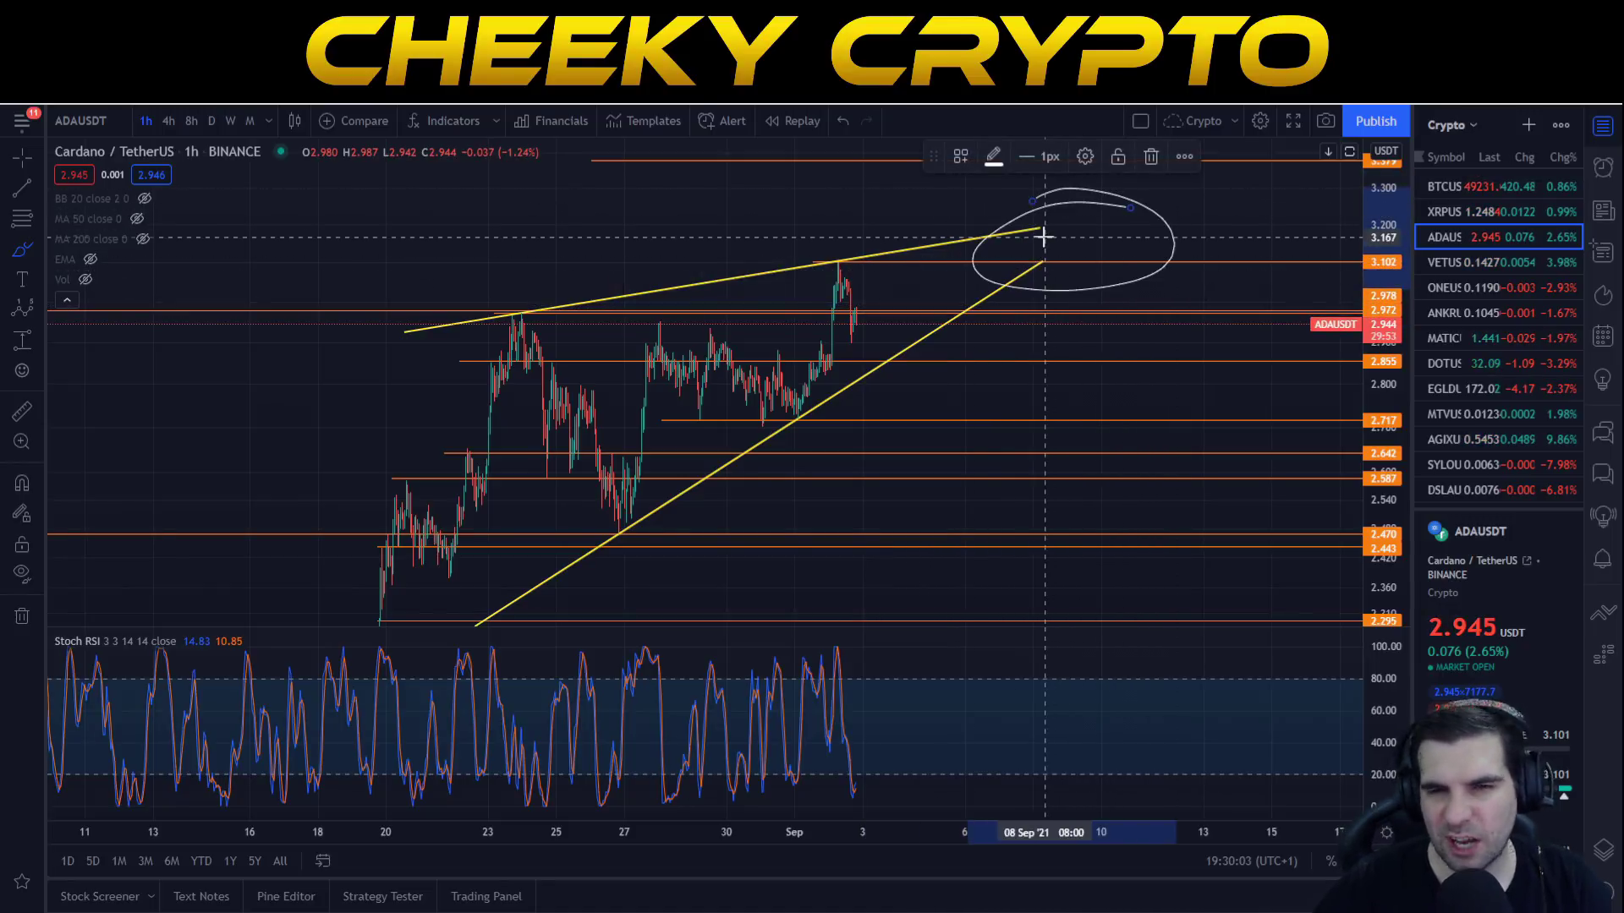
{"action": "key", "text": "Delete"}
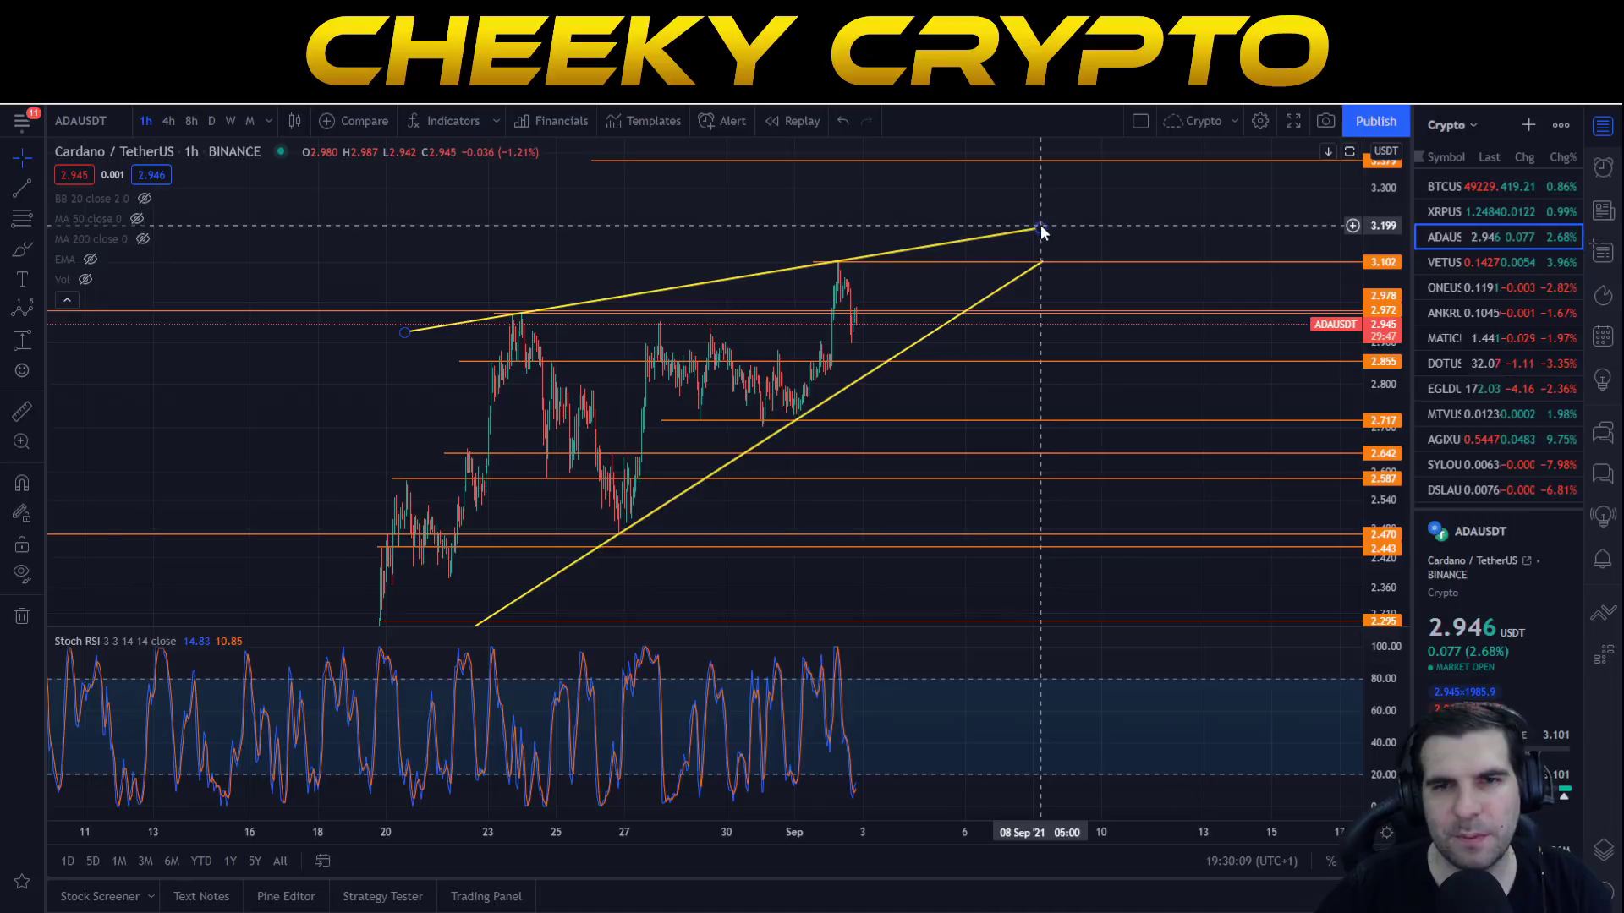
{"action": "left_click_drag", "start_coordinate": [1042, 225], "coordinate": [1169, 208]}
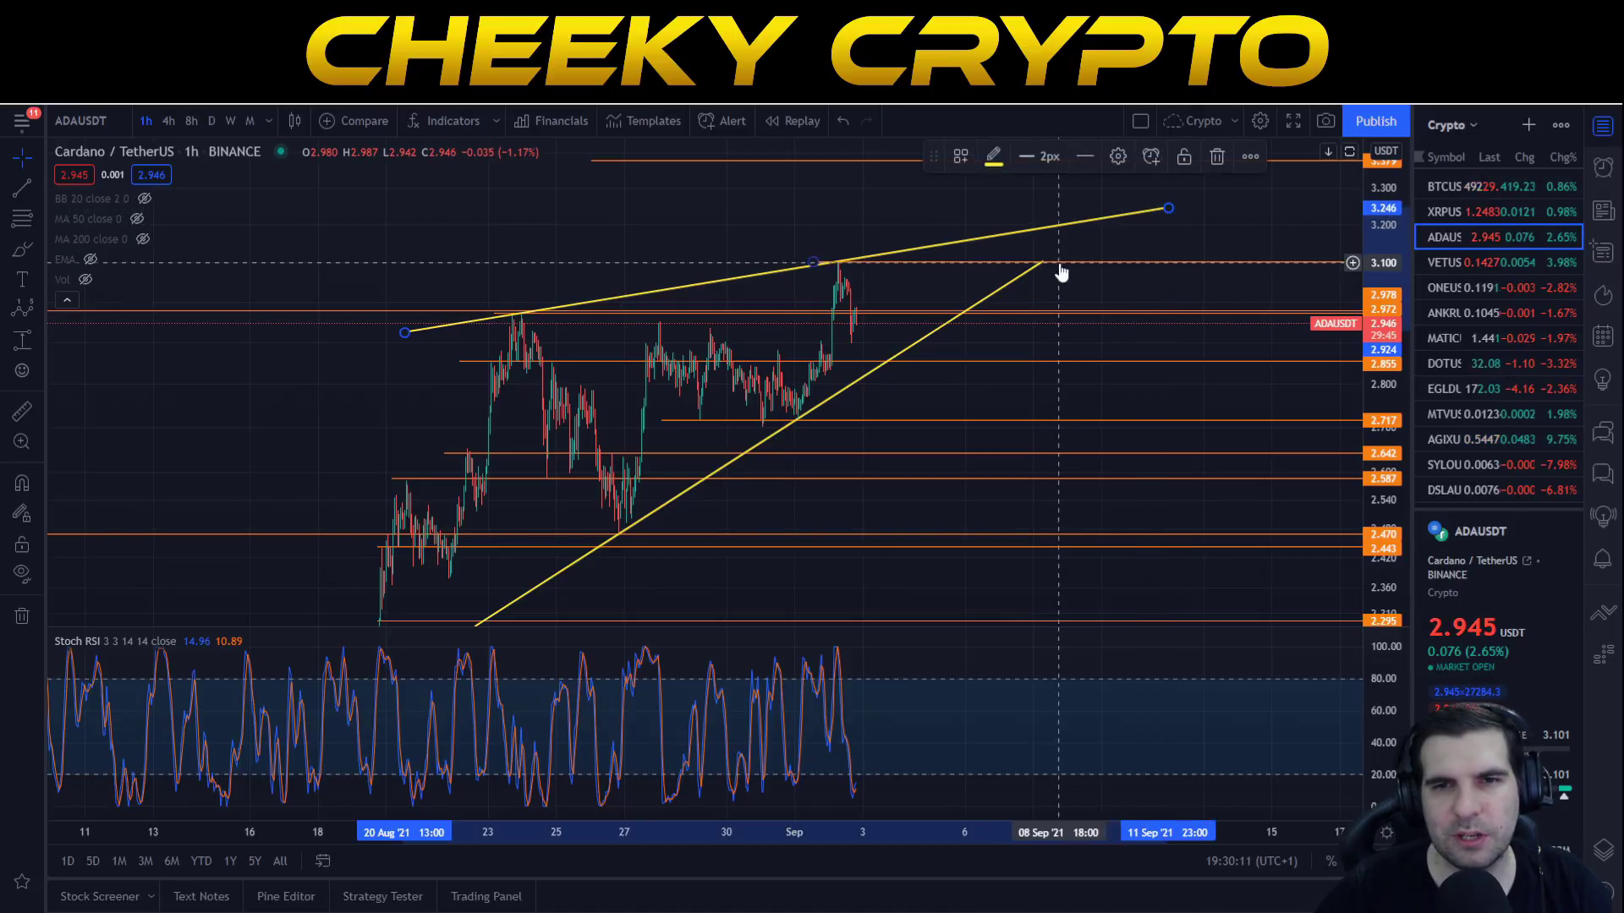
{"action": "mouse_move", "coordinate": [1044, 262]}
{"action": "left_mouse_down"}
{"action": "mouse_move", "coordinate": [1133, 212]}
{"action": "mouse_move", "coordinate": [1119, 214]}
{"action": "left_mouse_up"}
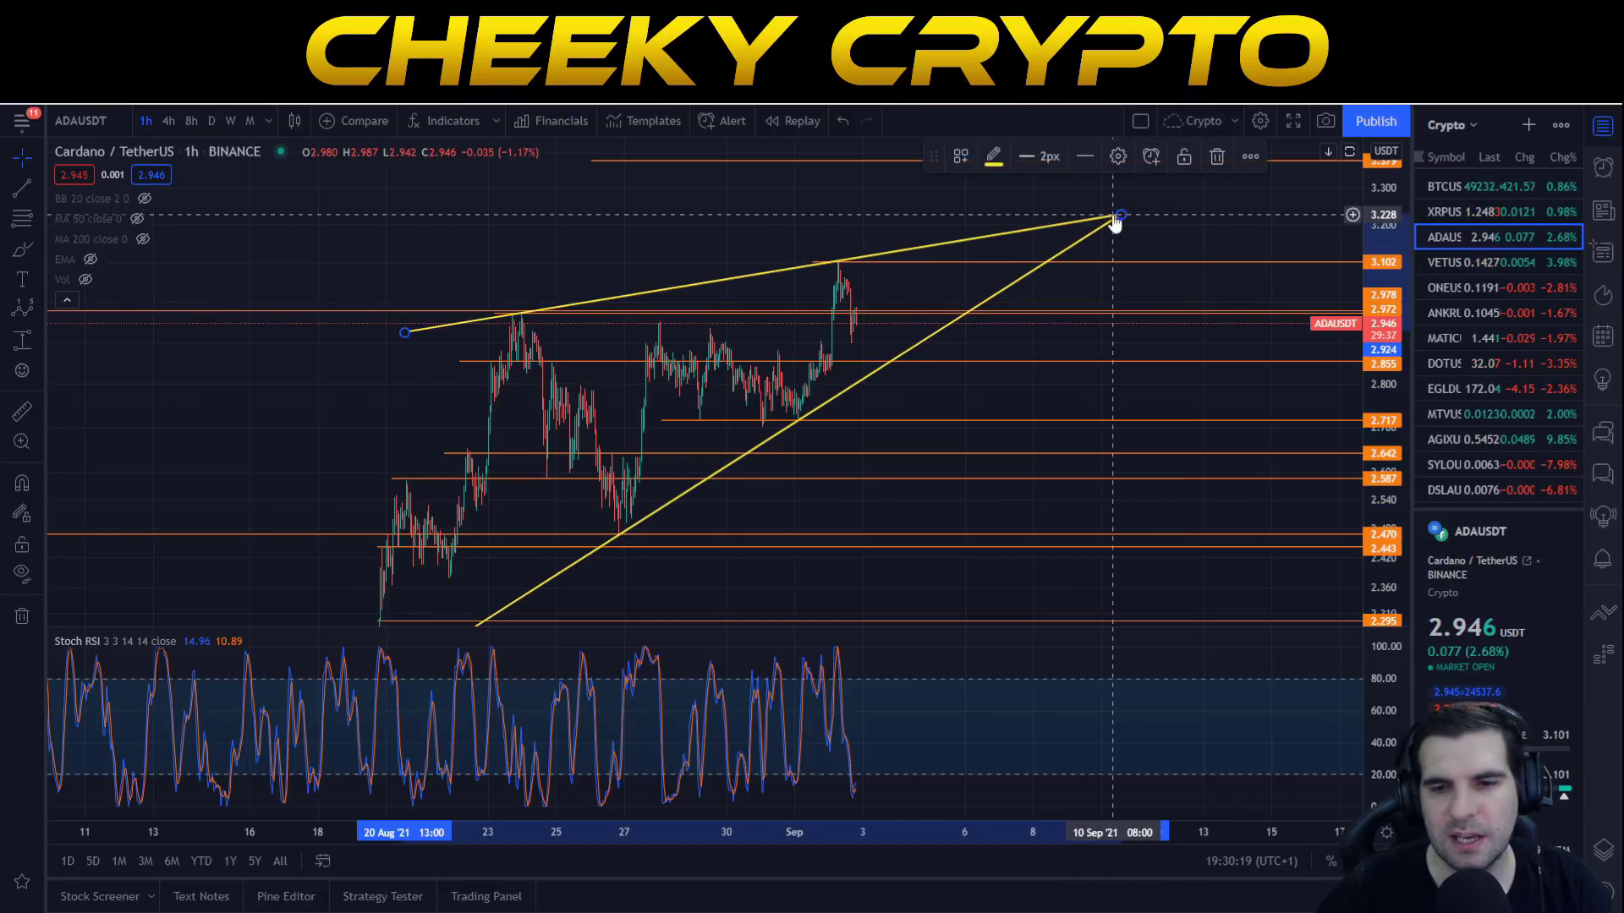
Circle the latest high at the 3.102 line and sketch a rising path from price toward the trend lines' meeting point, deleting both marks
{"action": "left_click", "coordinate": [22, 250]}
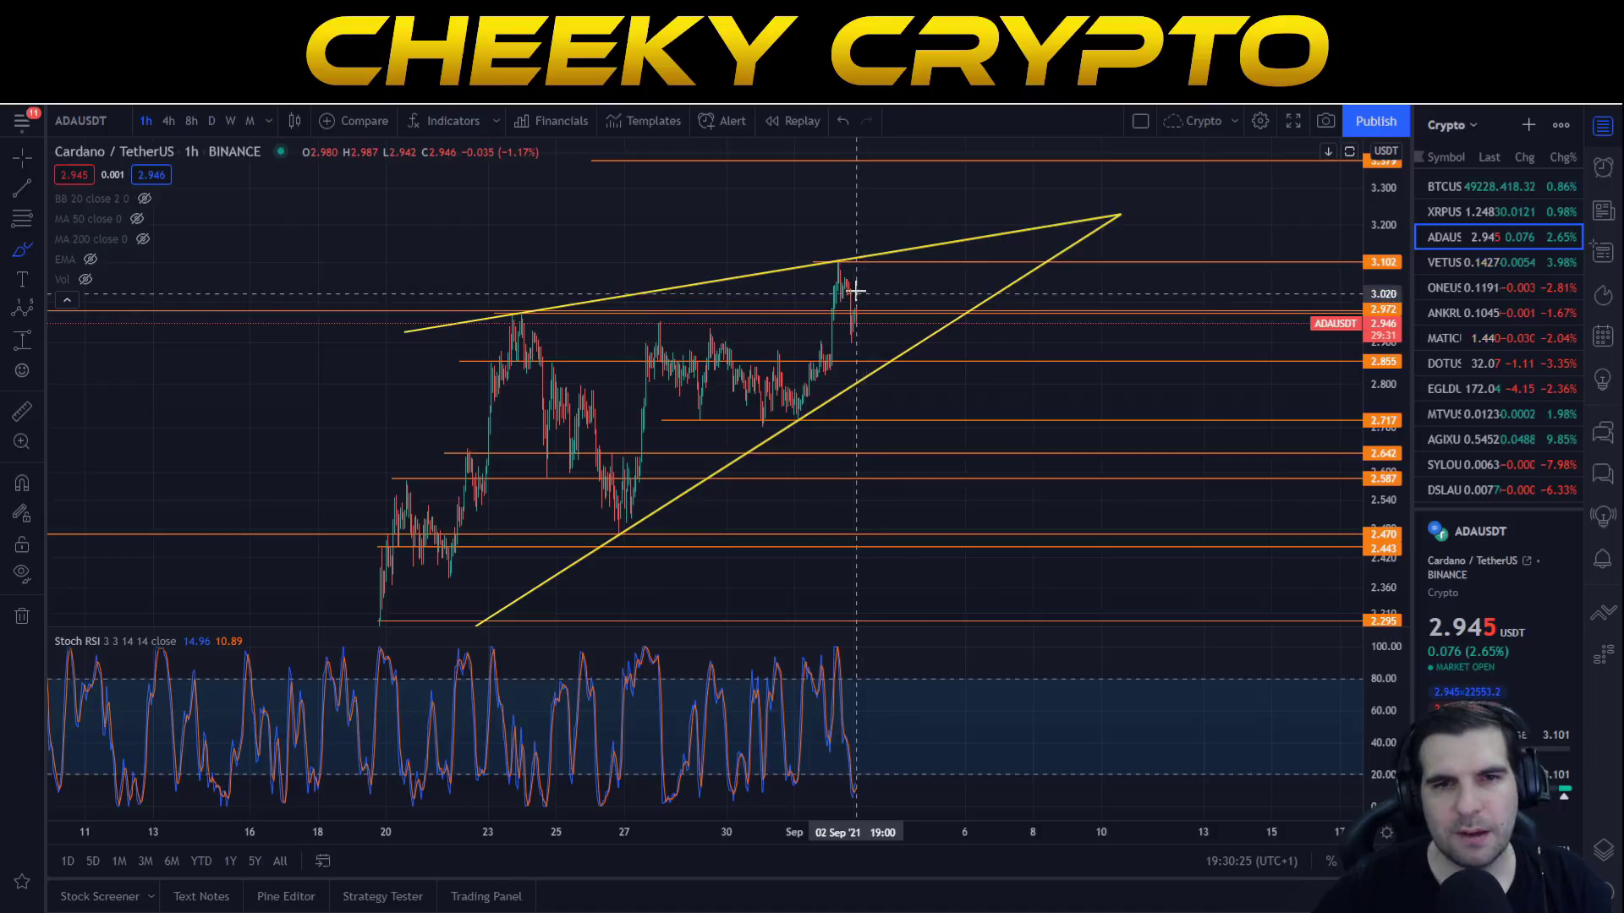
{"action": "mouse_move", "coordinate": [860, 235]}
{"action": "left_mouse_down"}
{"action": "mouse_move", "coordinate": [795, 289]}
{"action": "mouse_move", "coordinate": [745, 248]}
{"action": "left_mouse_up"}
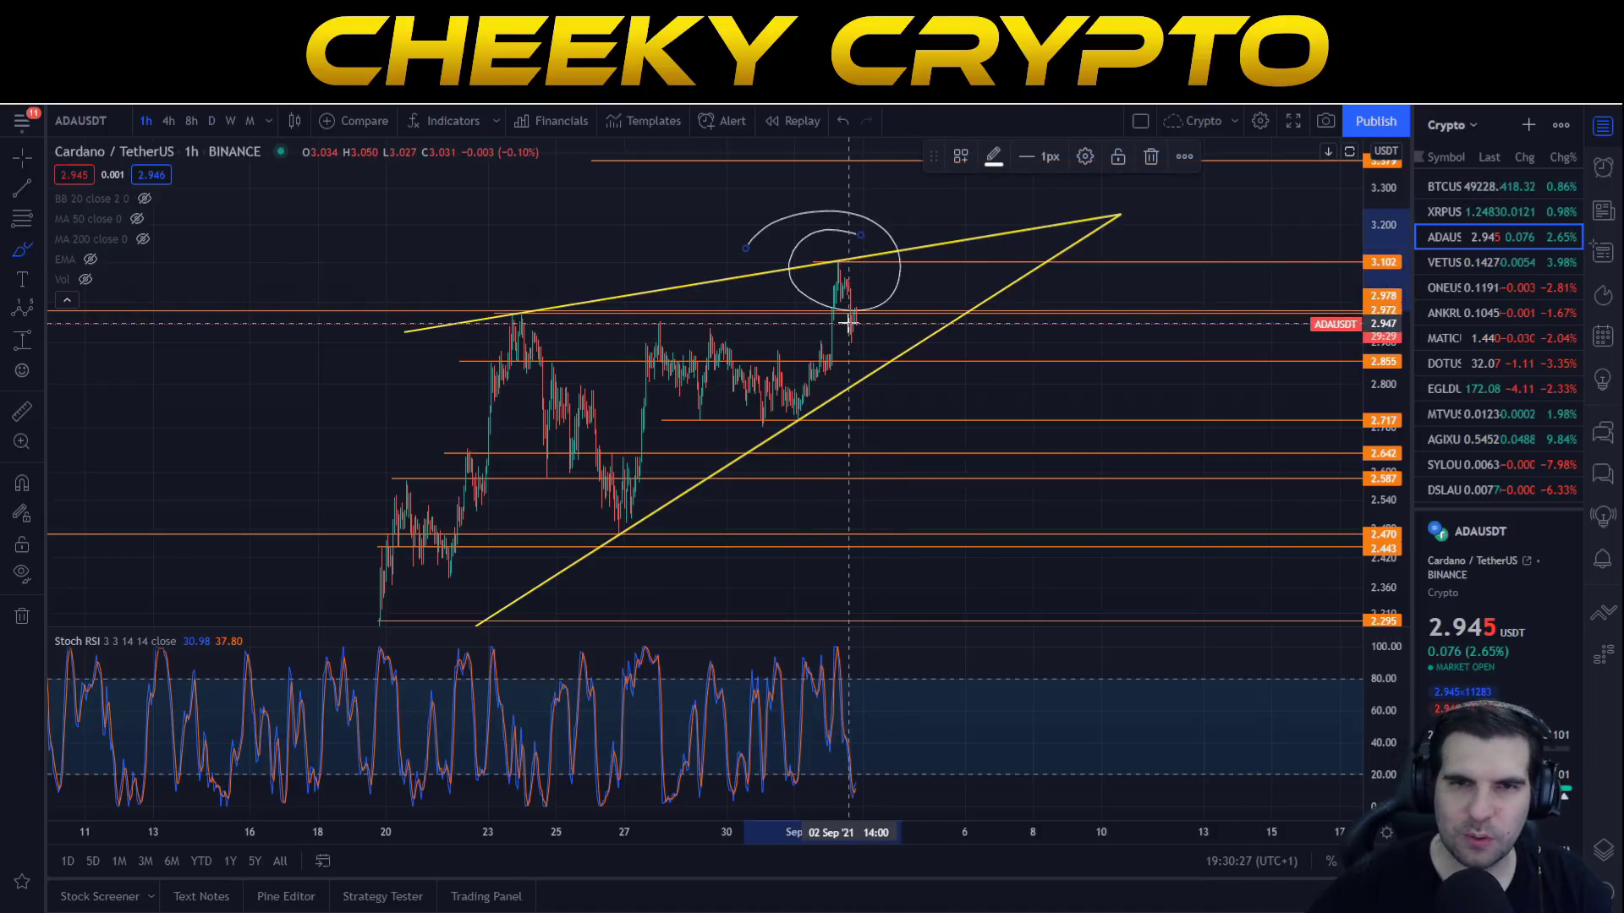
{"action": "key", "text": "Delete"}
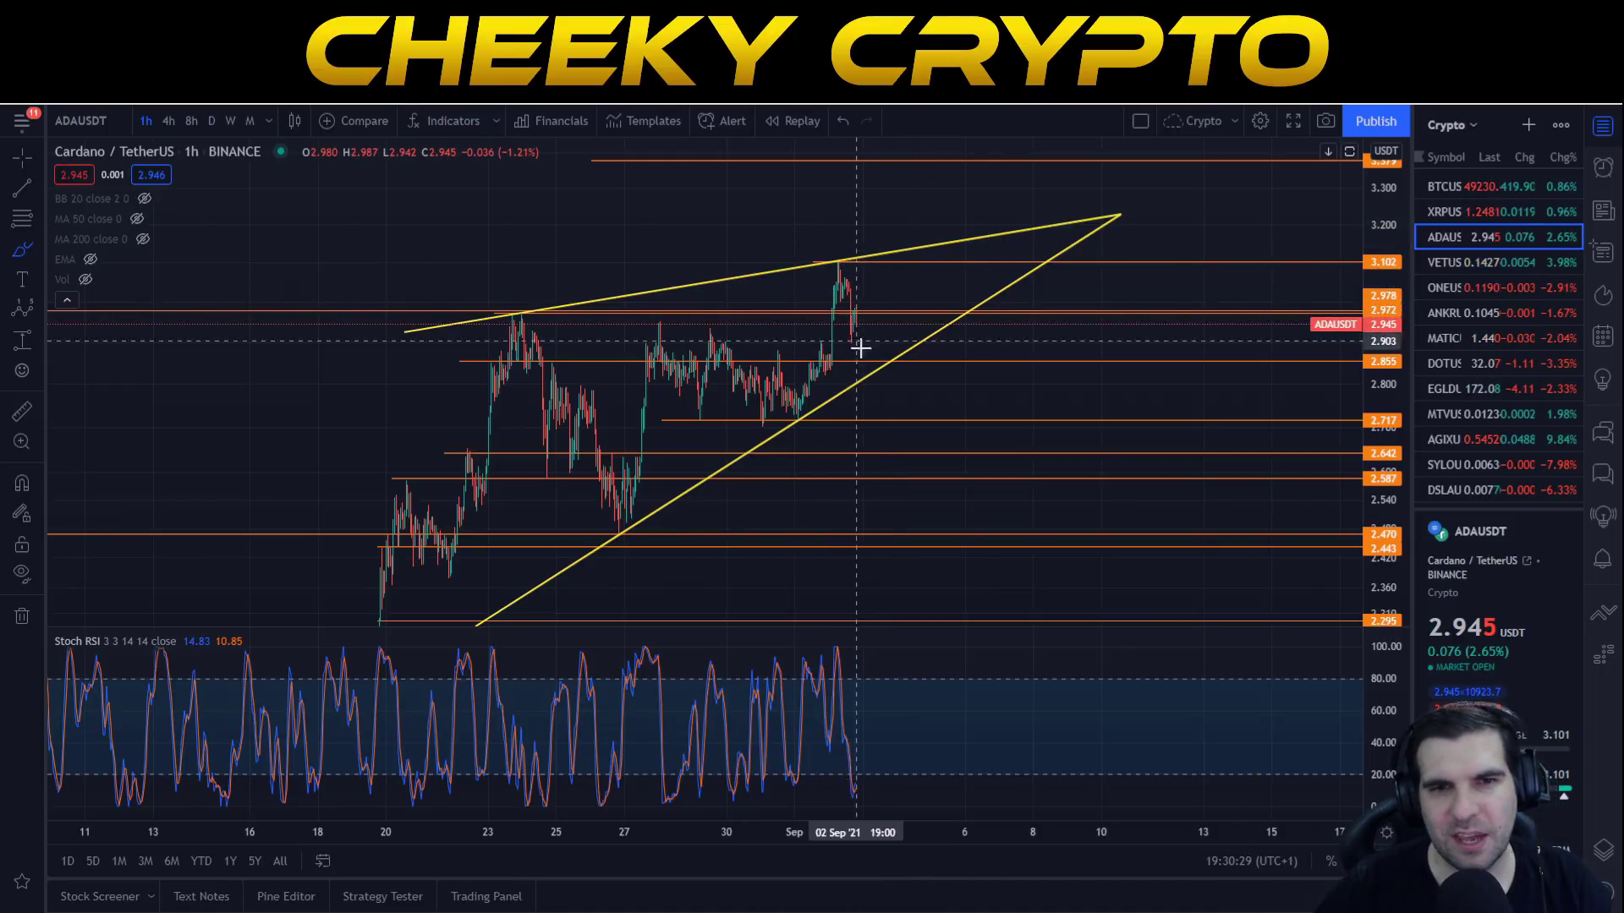
{"action": "mouse_move", "coordinate": [889, 337]}
{"action": "left_mouse_down"}
{"action": "mouse_move", "coordinate": [845, 256]}
{"action": "mouse_move", "coordinate": [826, 265]}
{"action": "mouse_move", "coordinate": [860, 377]}
{"action": "mouse_move", "coordinate": [1036, 246]}
{"action": "mouse_move", "coordinate": [1006, 237]}
{"action": "left_mouse_up"}
{"action": "key", "text": "Delete"}
{"action": "key", "text": "Delete"}
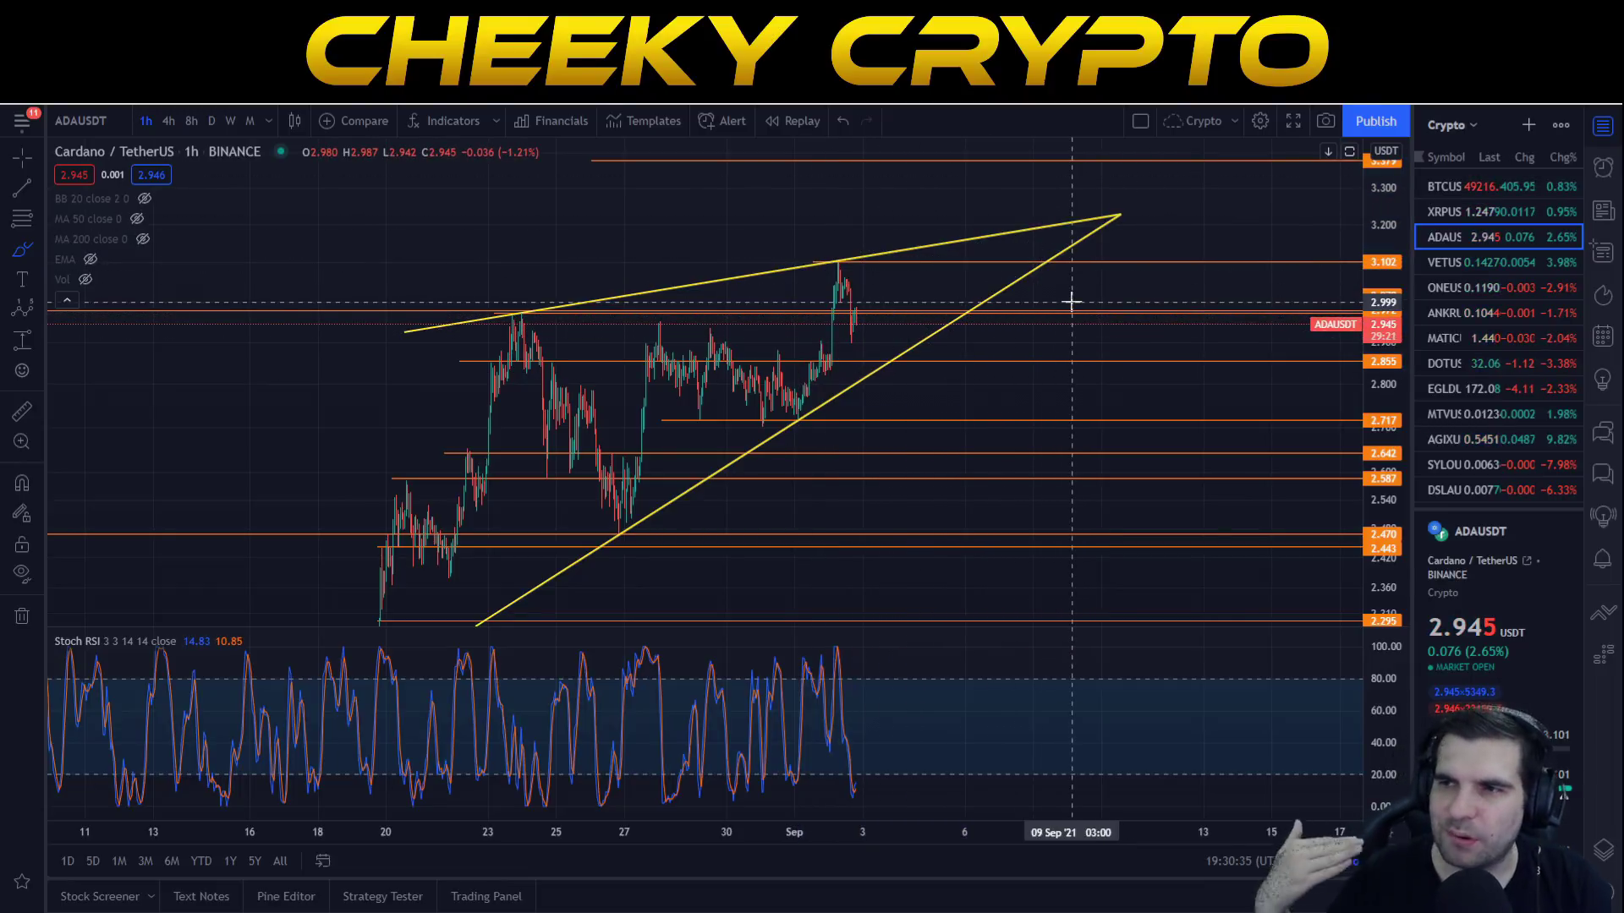
View the converging yellow trend lines up close on the hourly chart, from the 20 August low to their meeting point
{"action": "left_click", "coordinate": [23, 158]}
{"action": "scroll", "coordinate": [841, 508], "scroll_direction": "up", "scroll_amount": 3}
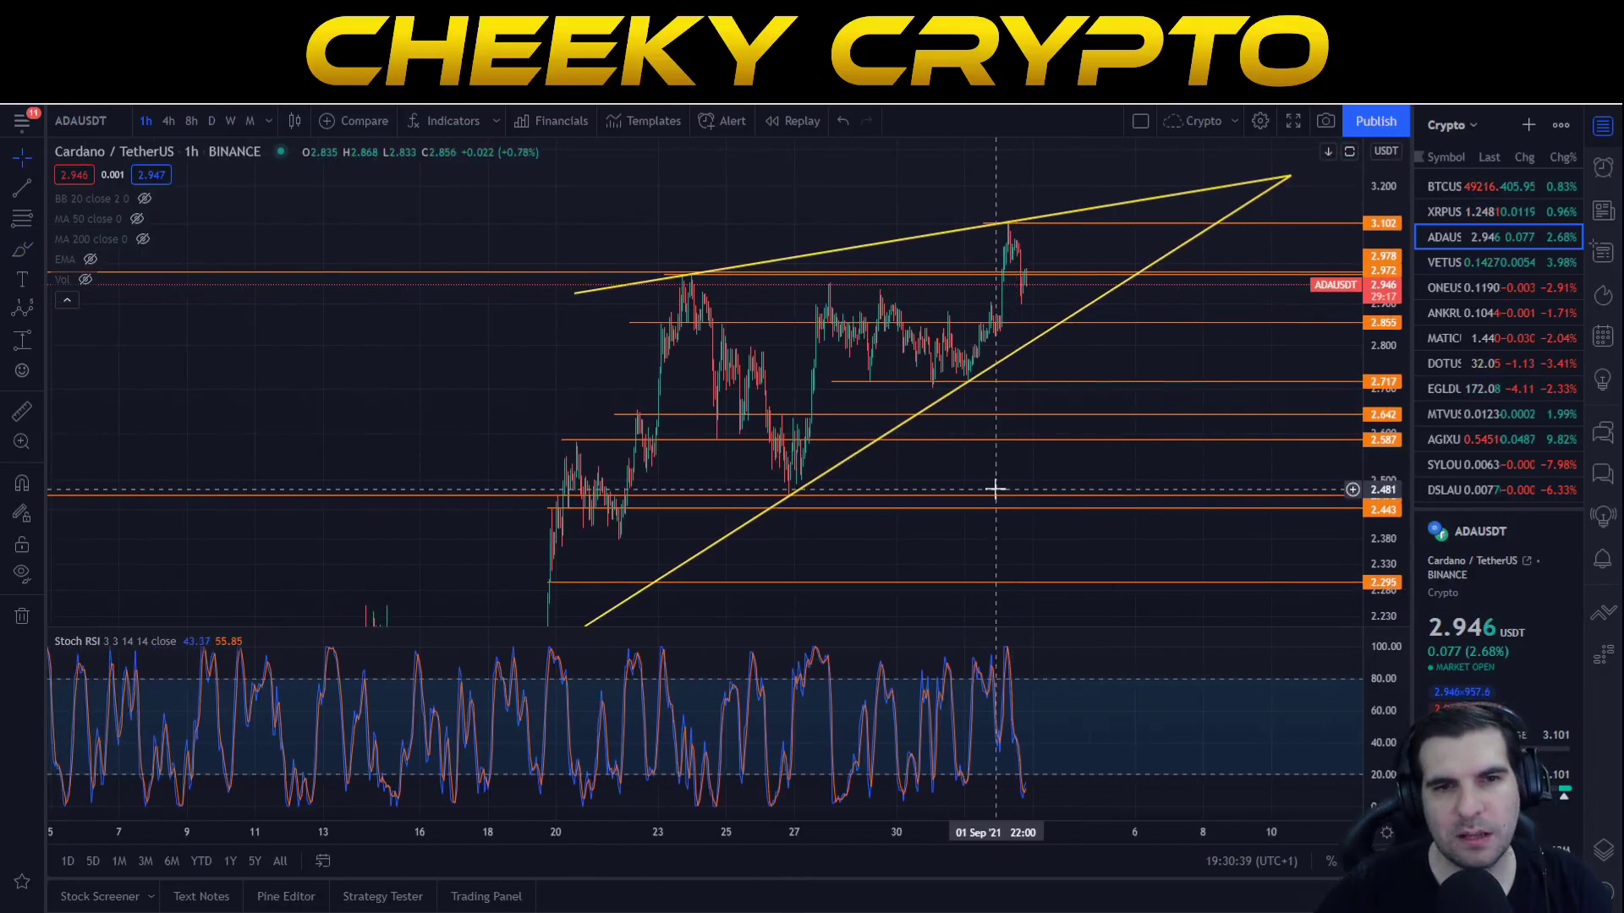
{"action": "scroll", "coordinate": [977, 486], "scroll_direction": "up", "scroll_amount": 4}
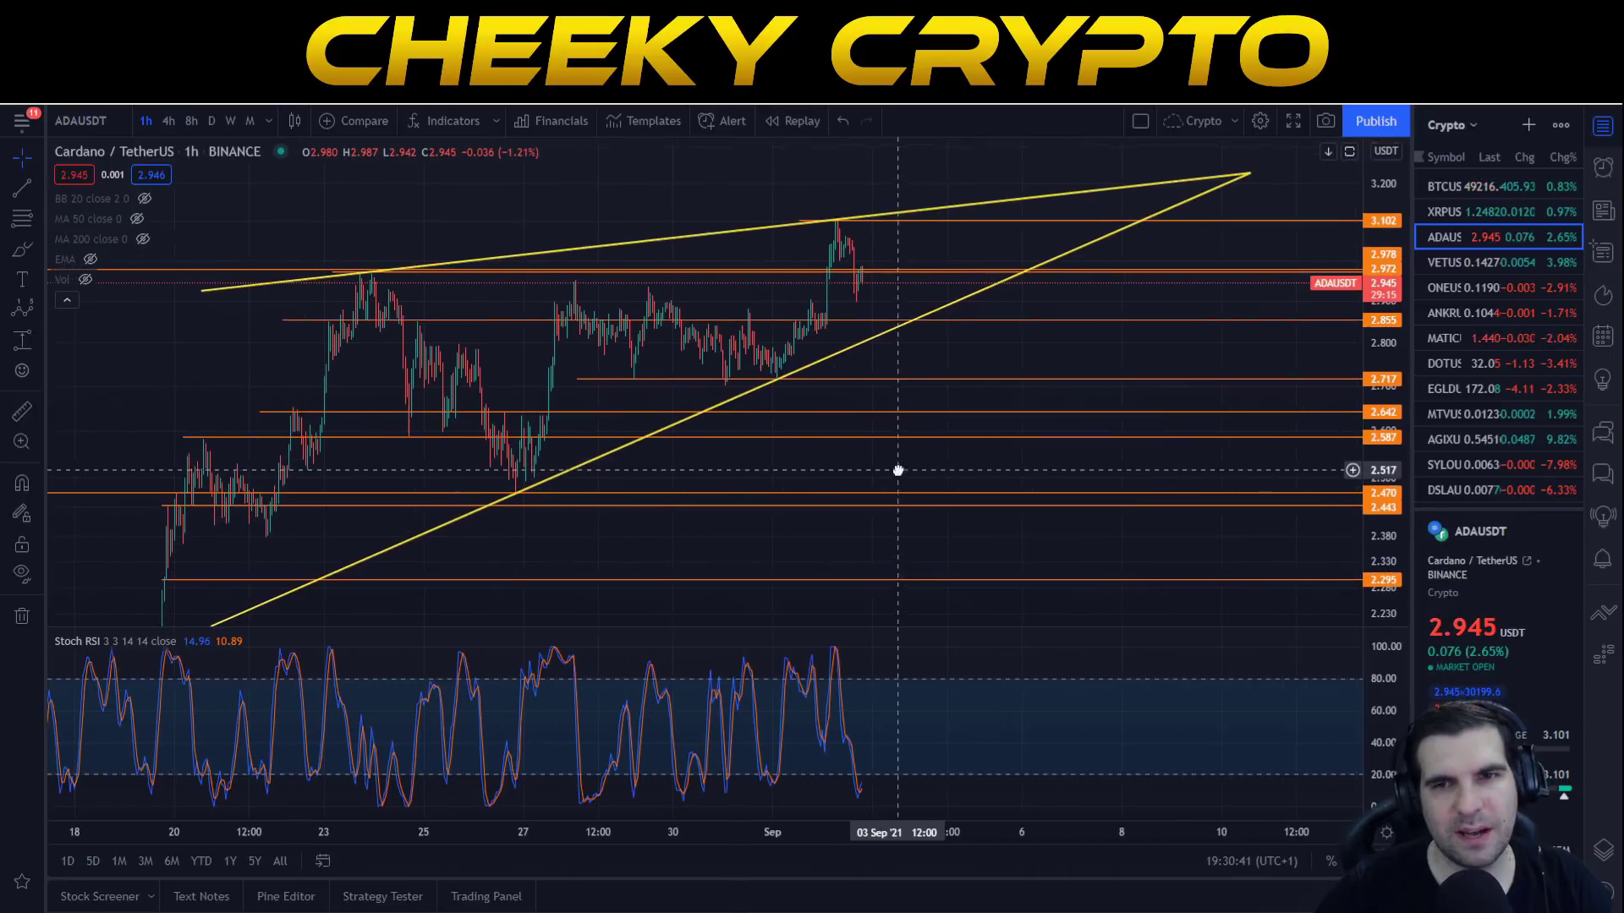